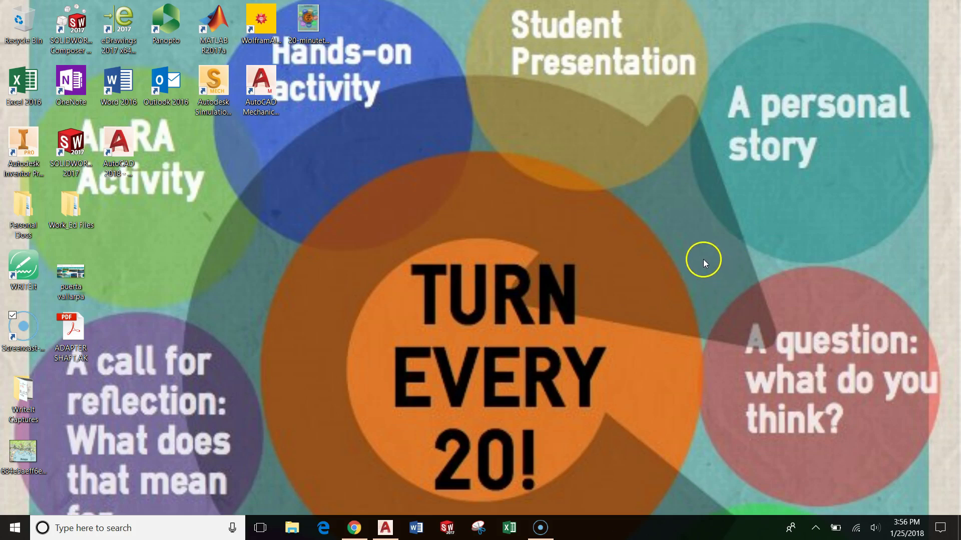
Launch PowerPoint 2016 by searching 'power' in the Start menu
left_click(526, 205)
left_click(526, 206)
left_click(525, 205)
left_click(526, 206)
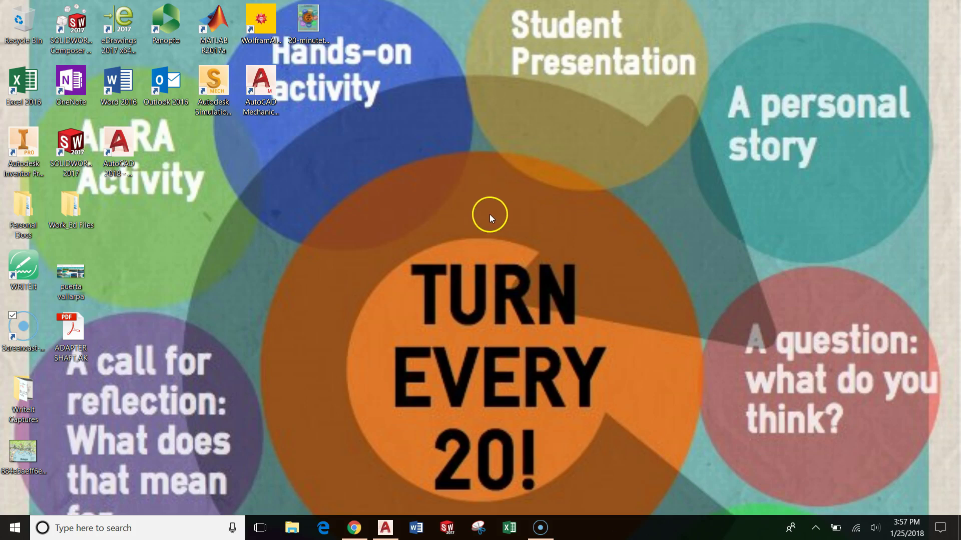
left_click(23, 529)
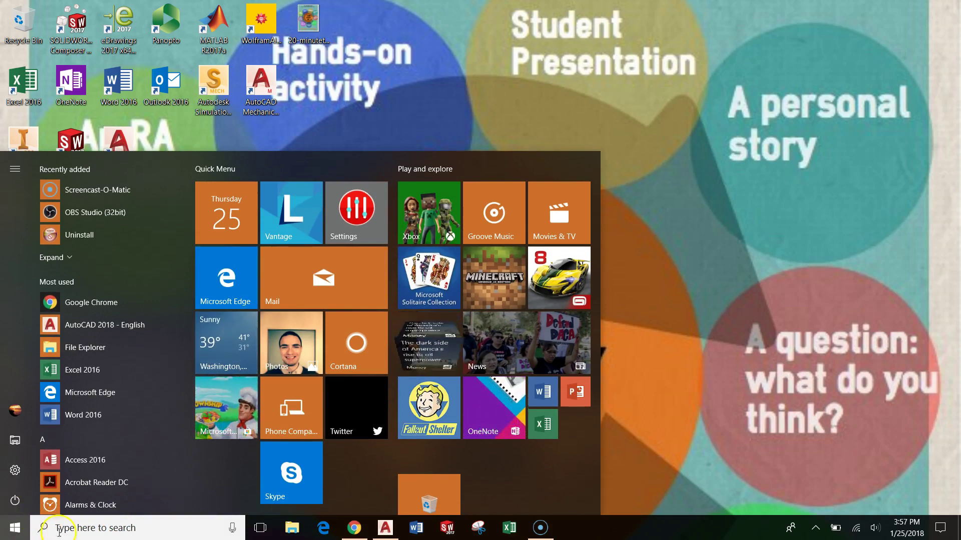
left_click(102, 530)
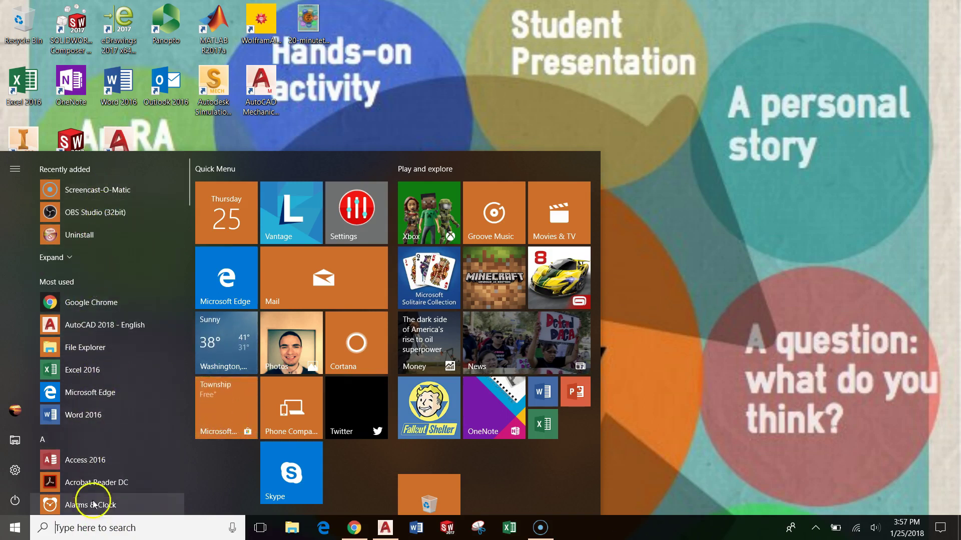
left_click(98, 529)
type("power")
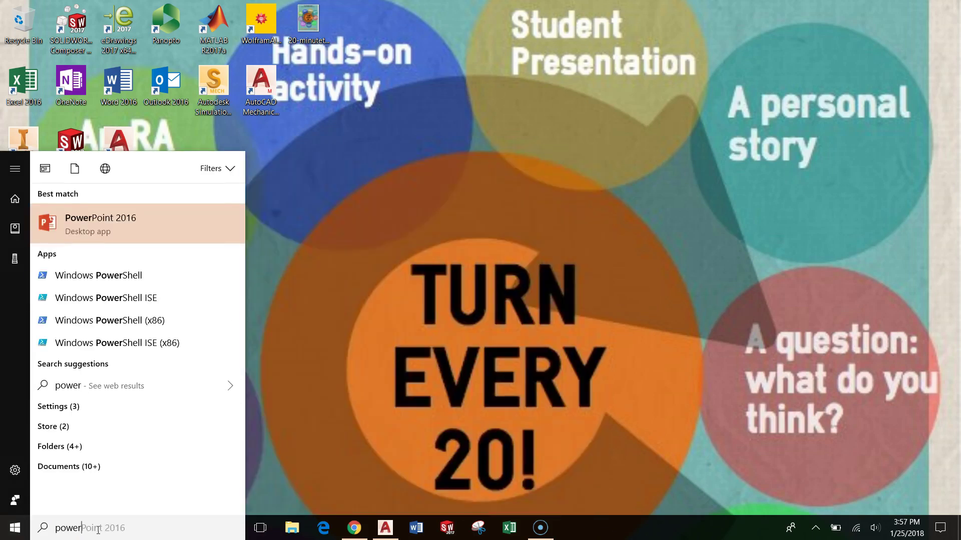
left_click(113, 224)
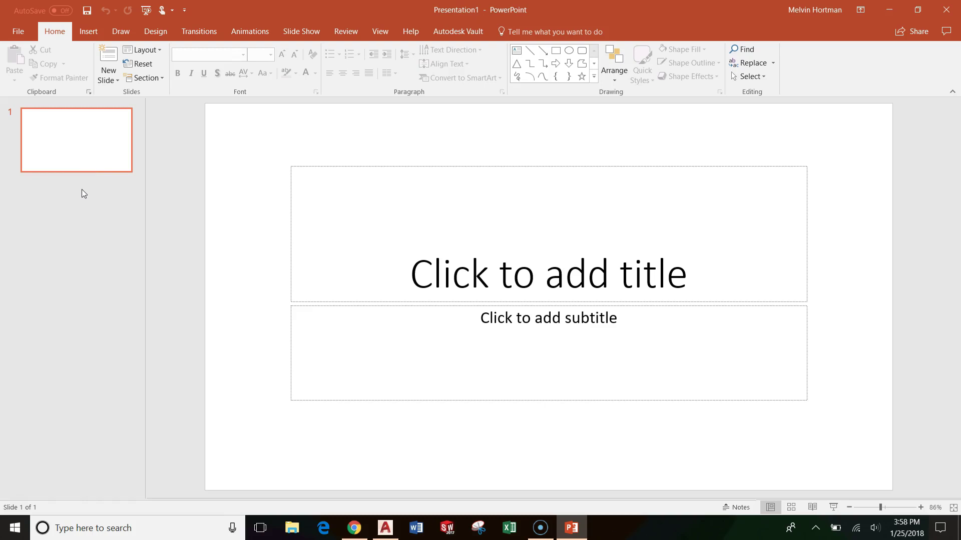
left_click(75, 182)
Give the title slide a solid black fill with Format Background, then close the pane
left_click(161, 35)
left_click(160, 35)
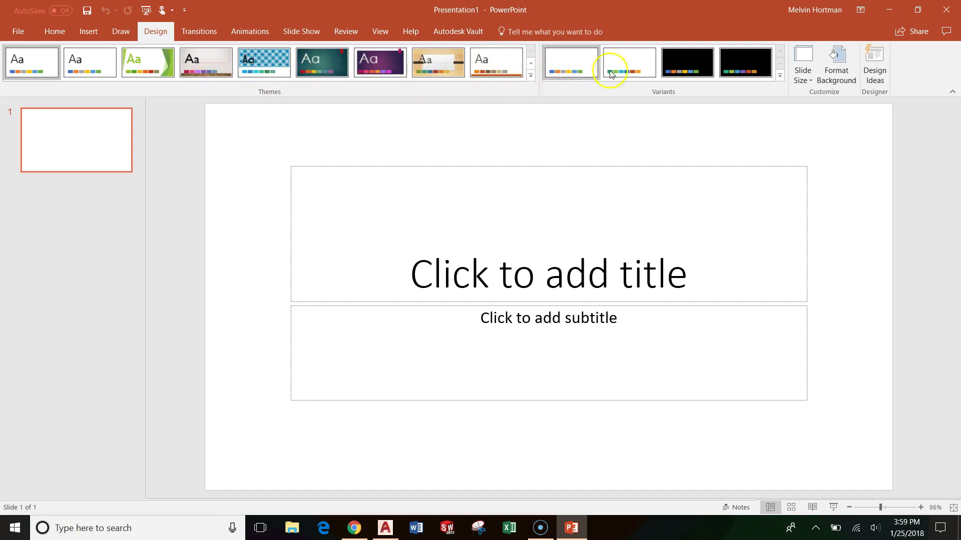
left_click(844, 73)
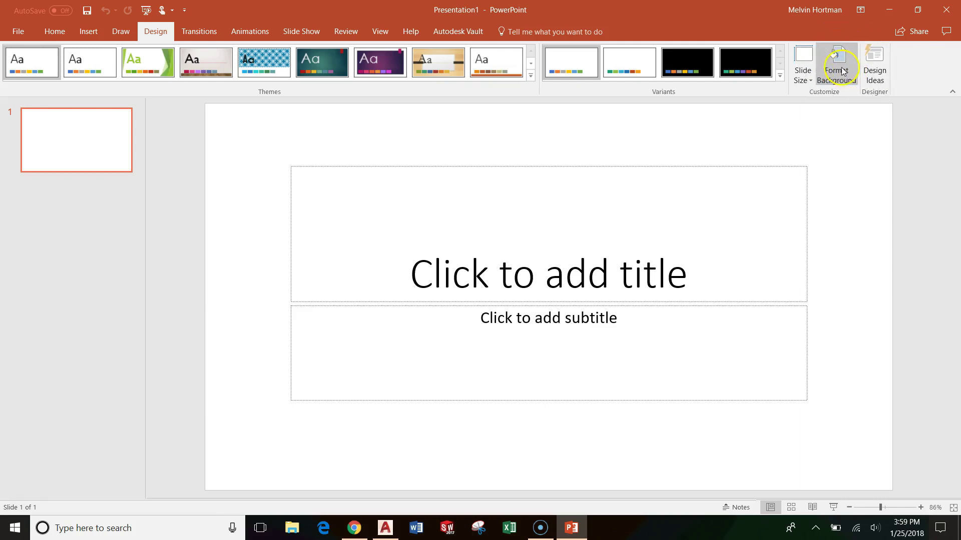
left_click(844, 72)
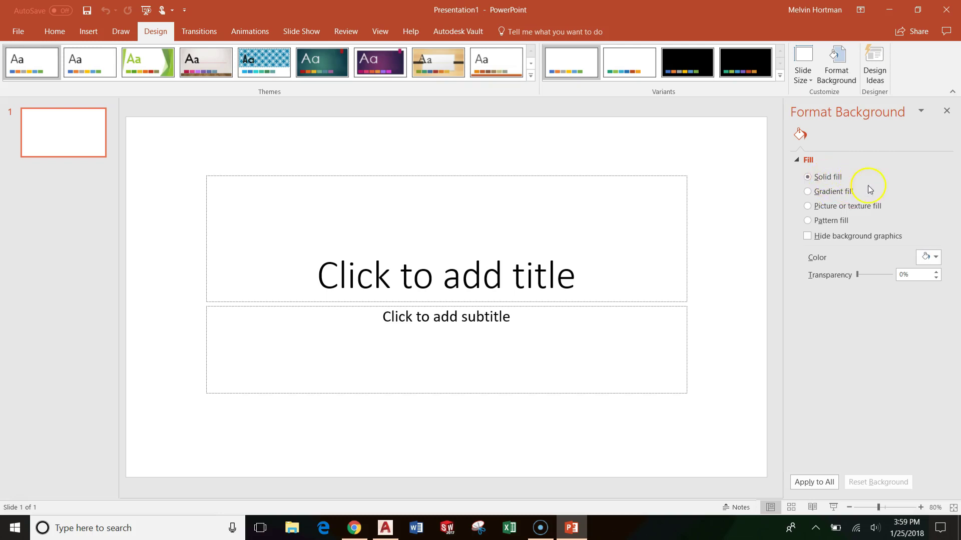
left_click(937, 258)
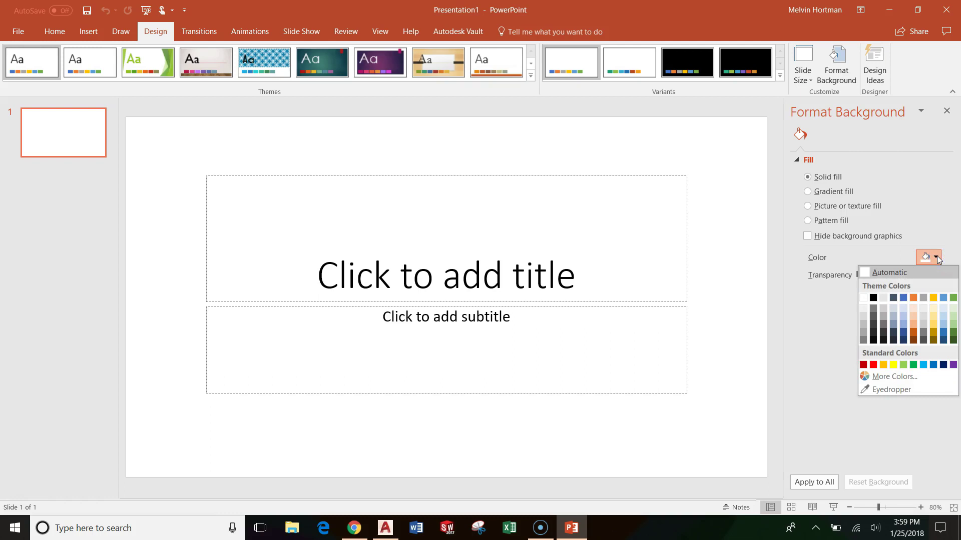
left_click(873, 298)
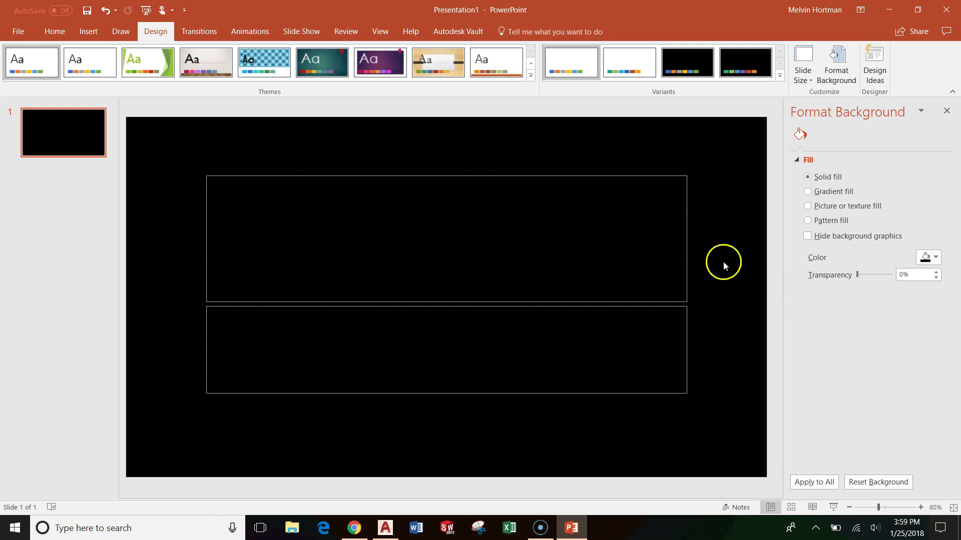
left_click(946, 111)
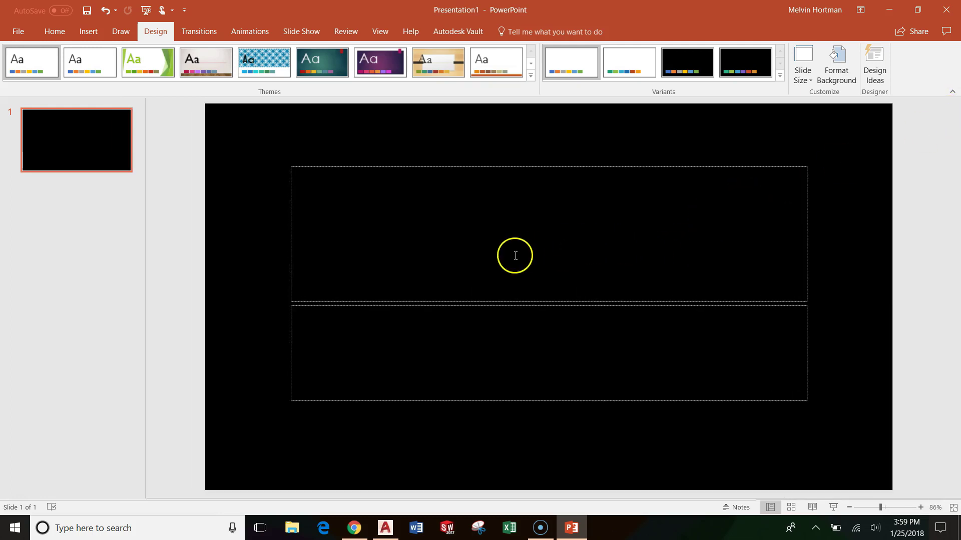
Set the title placeholder's font colour to white
left_click(540, 241)
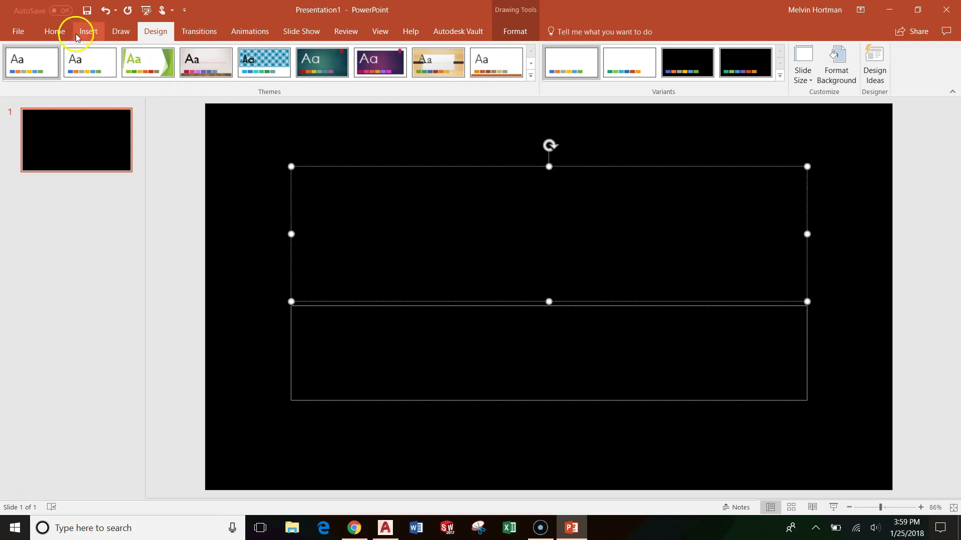
left_click(56, 33)
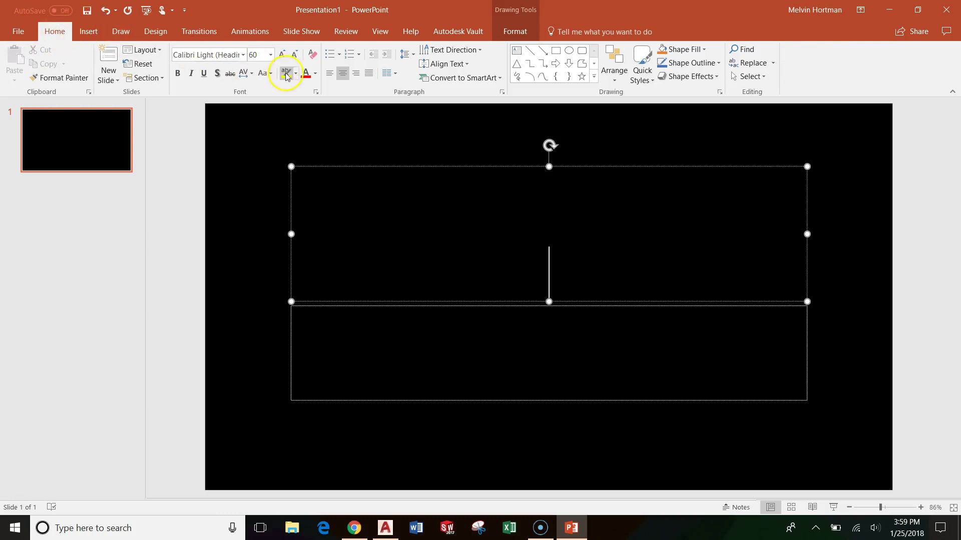
left_click(315, 74)
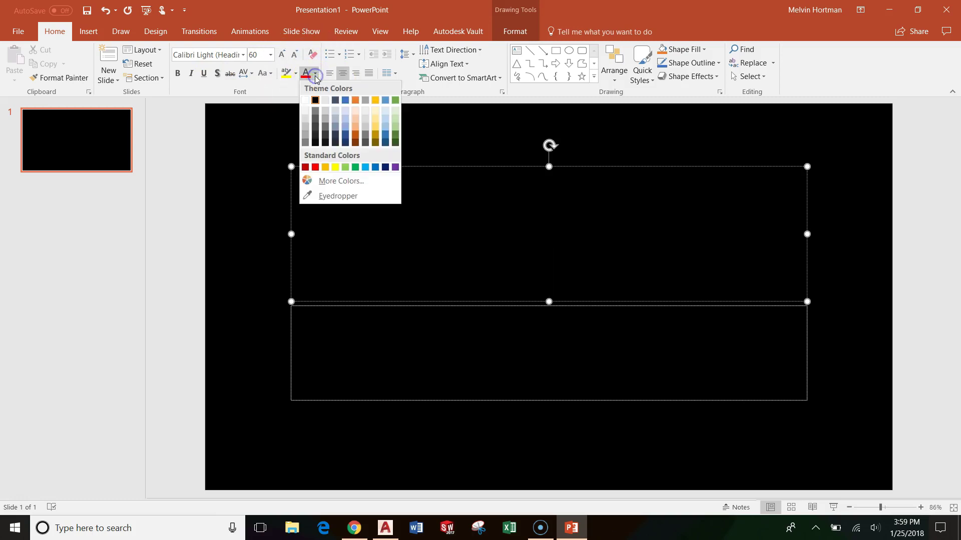
left_click(306, 101)
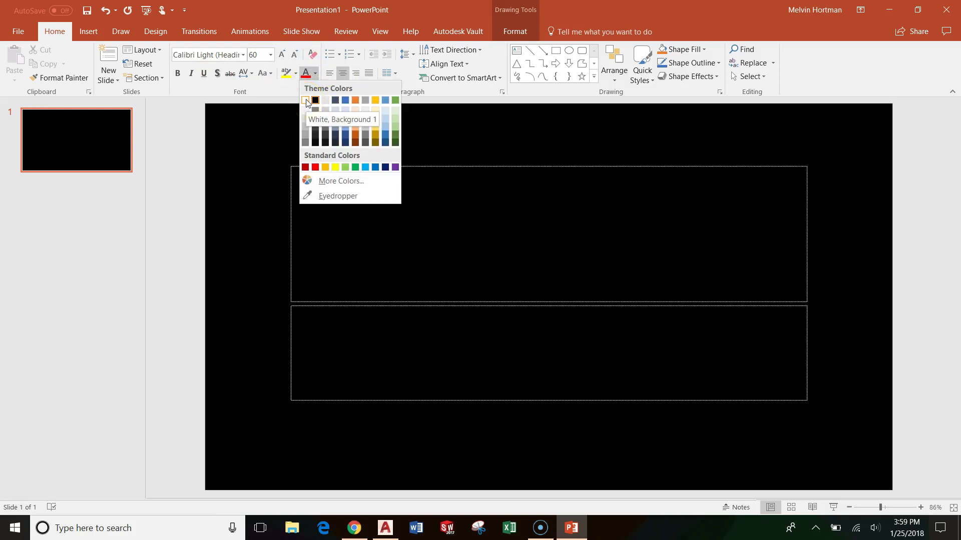
left_click(307, 100)
type("gggg")
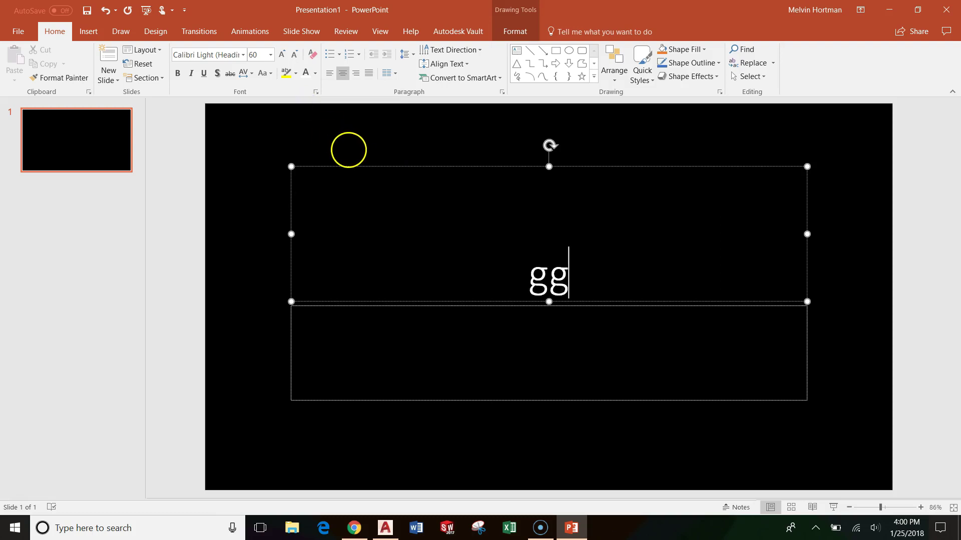
key("BackSpace")
key("BackSpace")
key("BackSpace")
key("BackSpace")
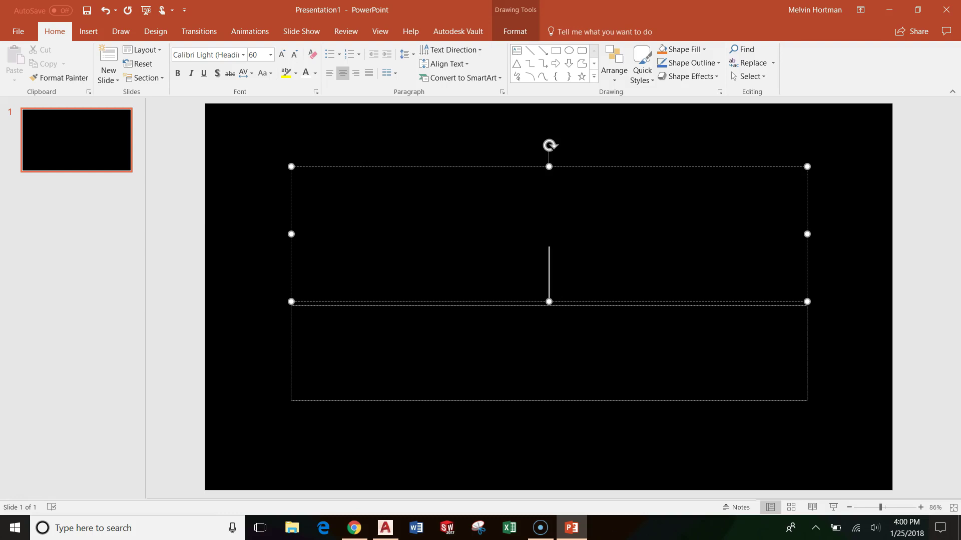
Type 'CASTER ASSEMBLY' and 'OVERVIEW' on two lines in capitals
key("Caps_Lock")
type("CASTER ASSEMBLY")
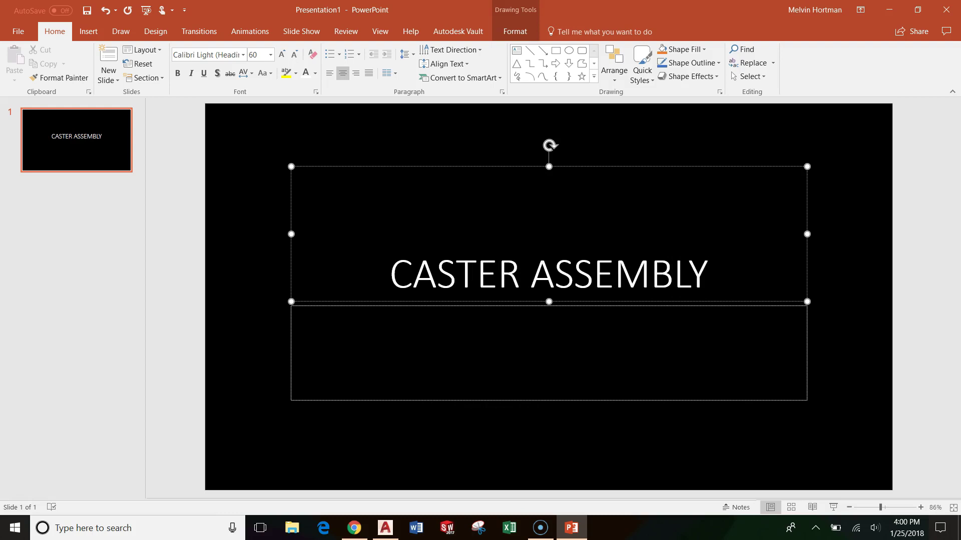
key("Return")
type("OVERVIEW")
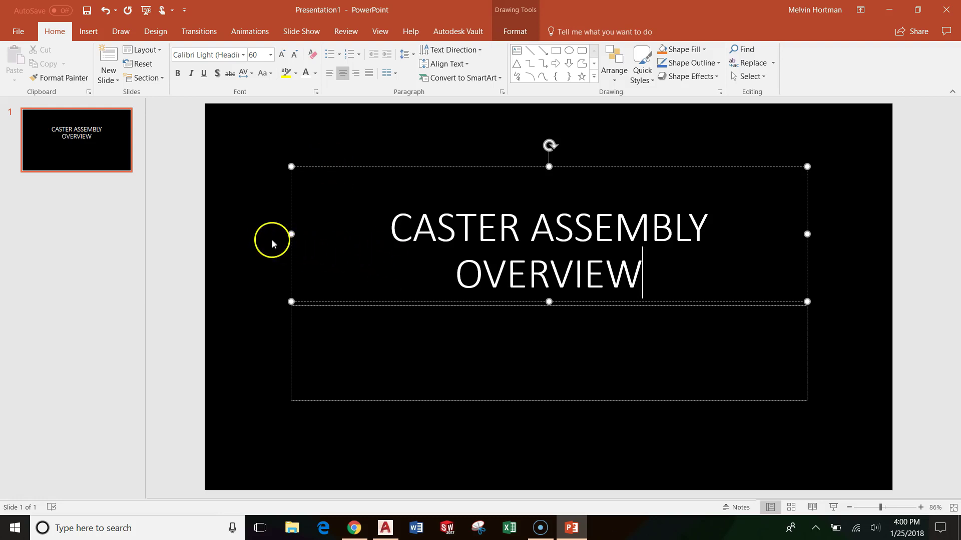
left_click(268, 239)
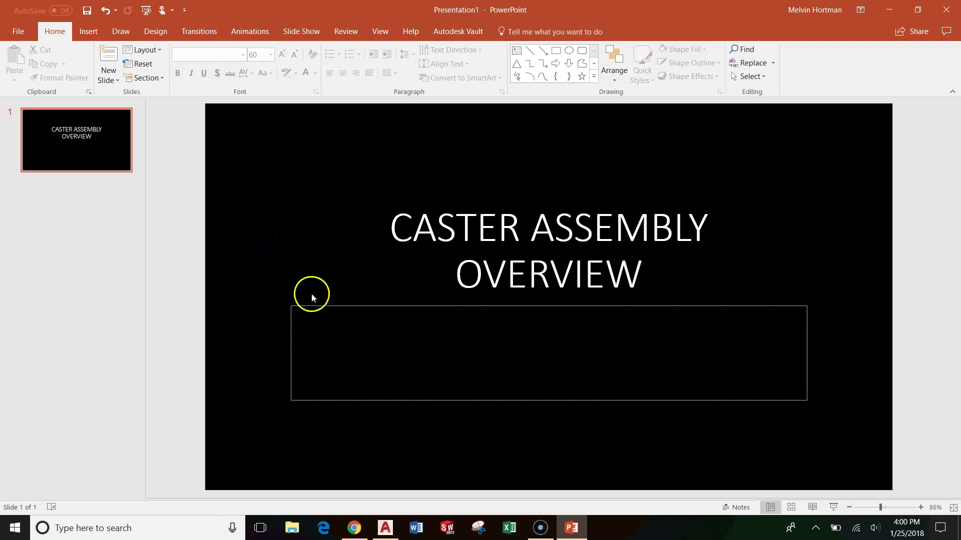
Remove the empty subtitle box, then narrow the title box and move it left
left_click(289, 317)
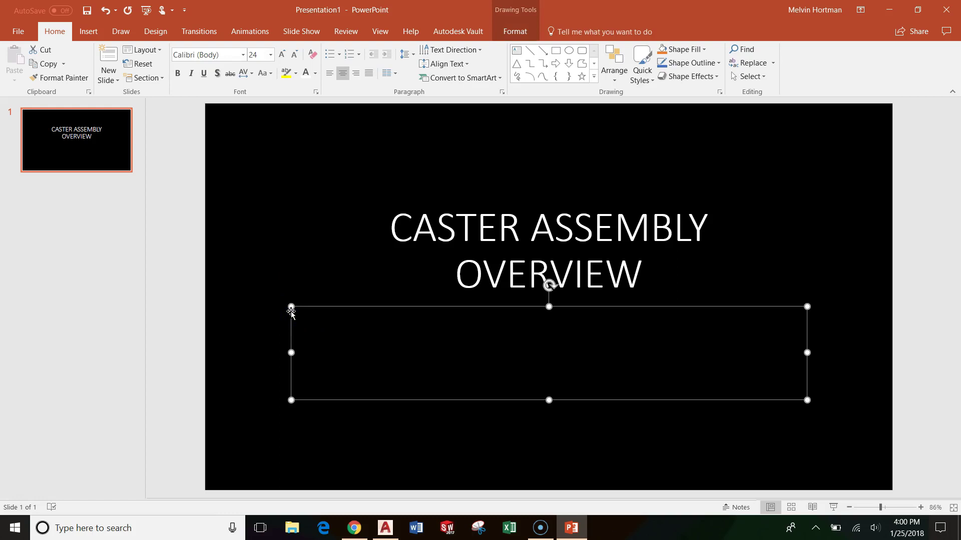
key("Escape")
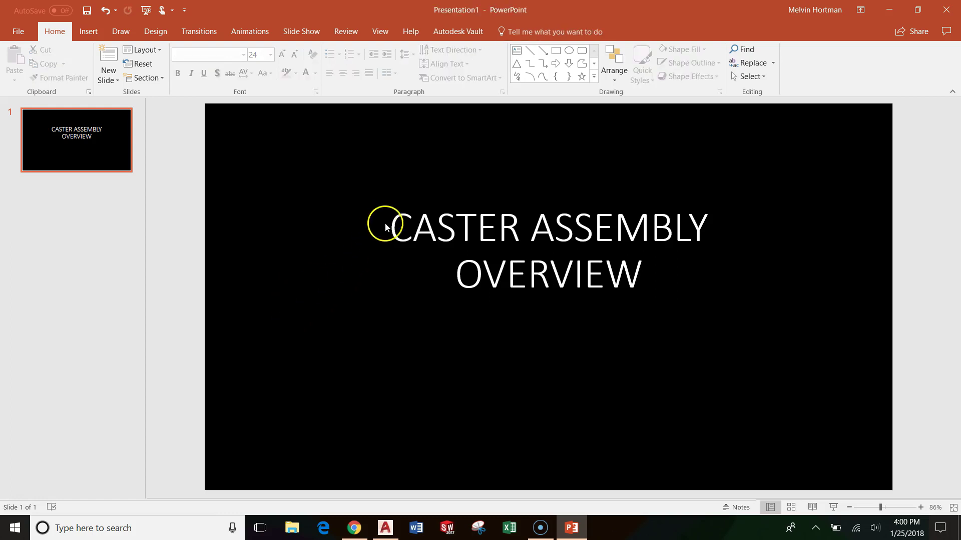
left_click(426, 222)
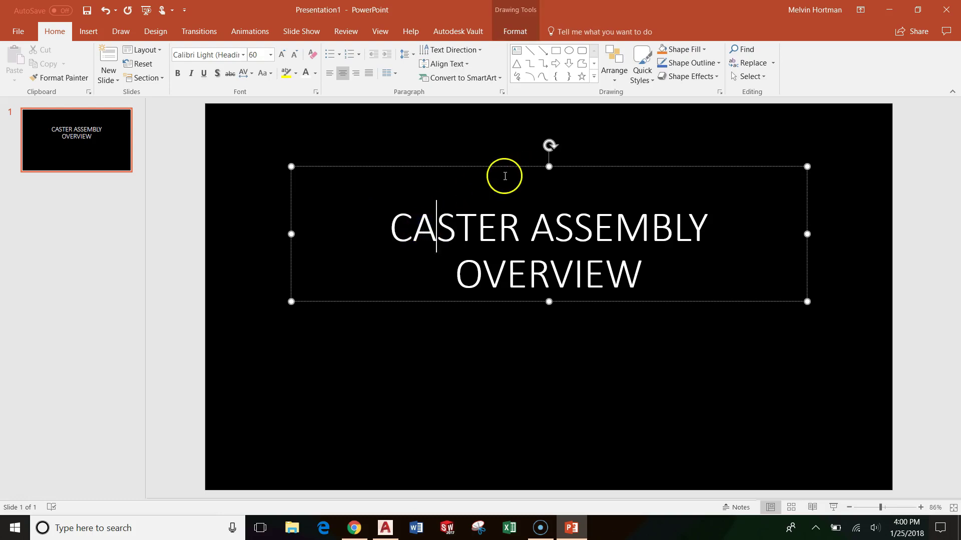
left_click_drag(549, 177, 549, 199)
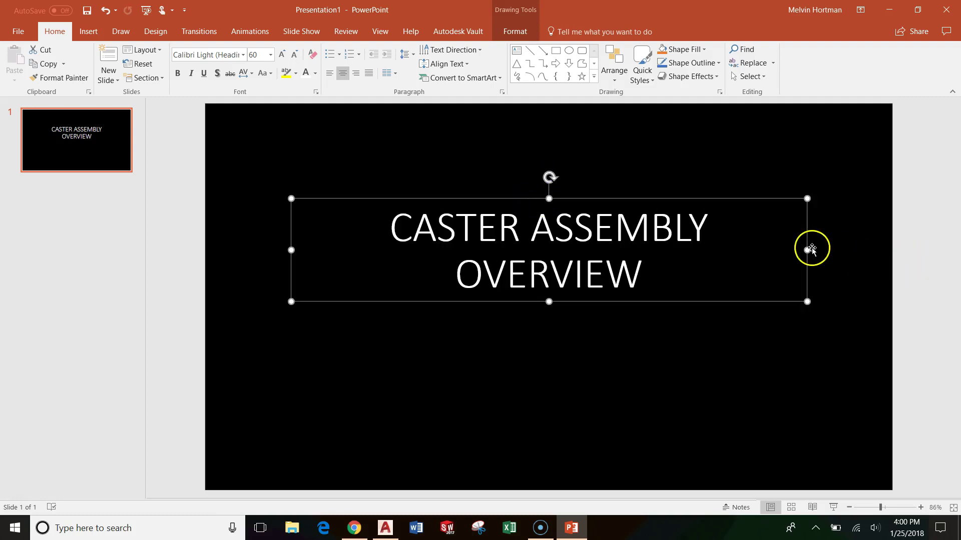
left_click_drag(806, 250, 625, 251)
left_click_drag(562, 199, 500, 217)
Select the whole CASTER ASSEMBLY OVERVIEW title text
left_click_drag(236, 258, 483, 292)
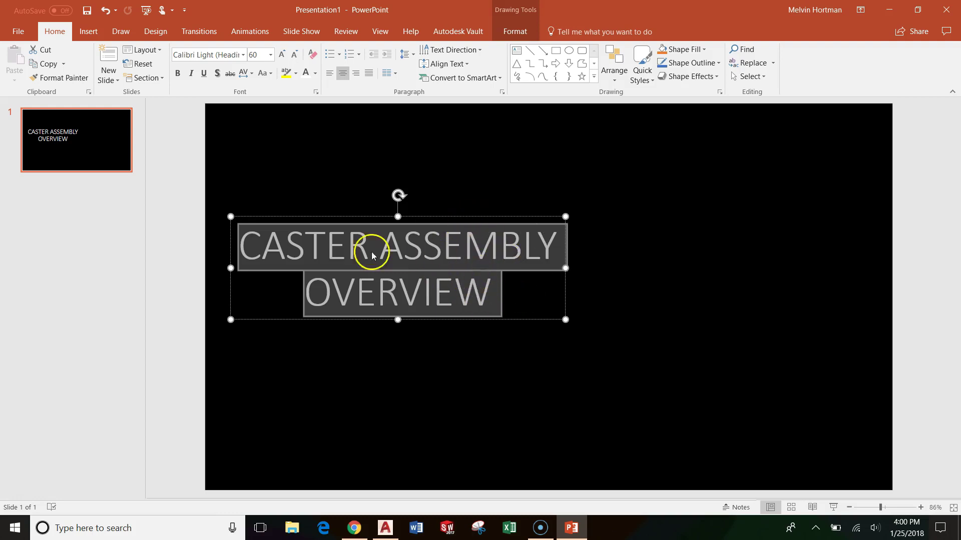
left_click(344, 241)
left_click_drag(246, 237, 494, 289)
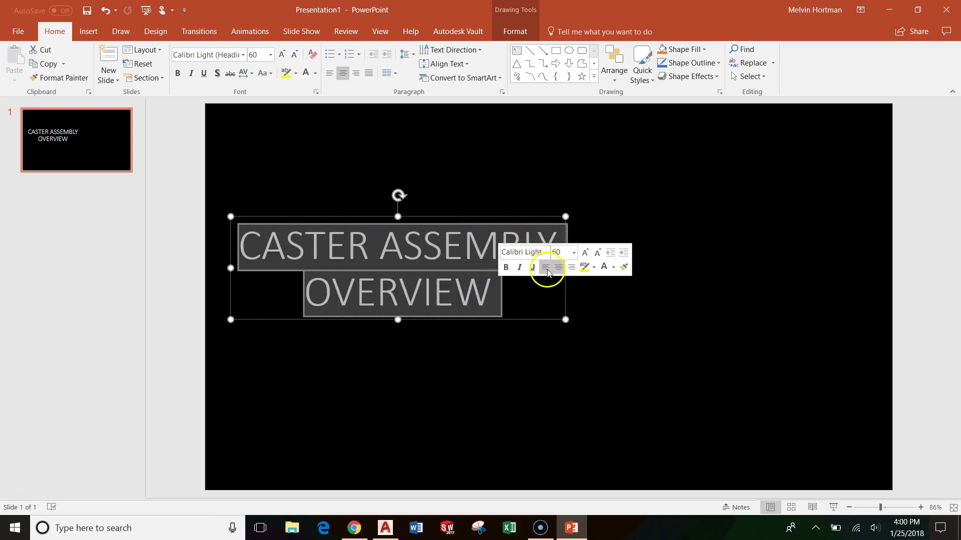
Make the title italic with a text shadow, coloured White, Background 1, Darker 15%
left_click(520, 268)
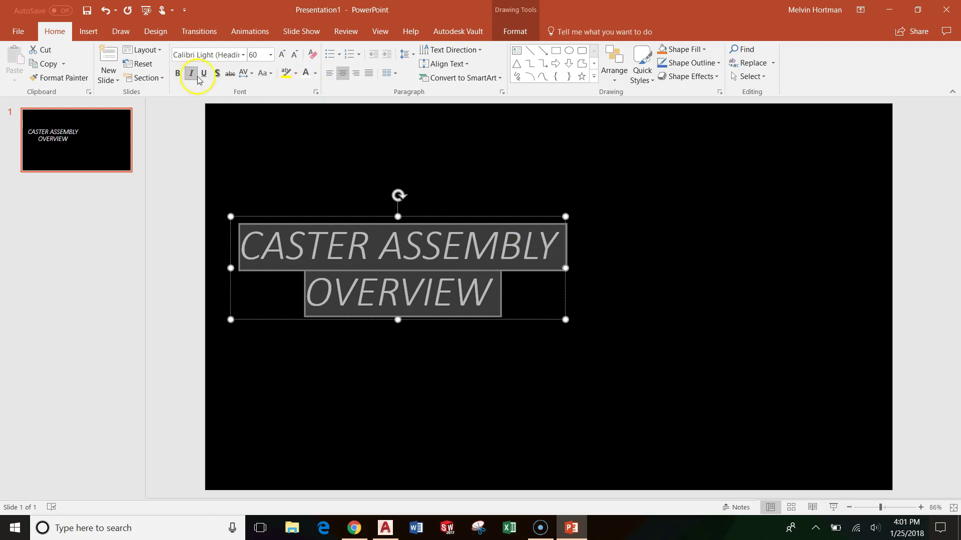
left_click(218, 74)
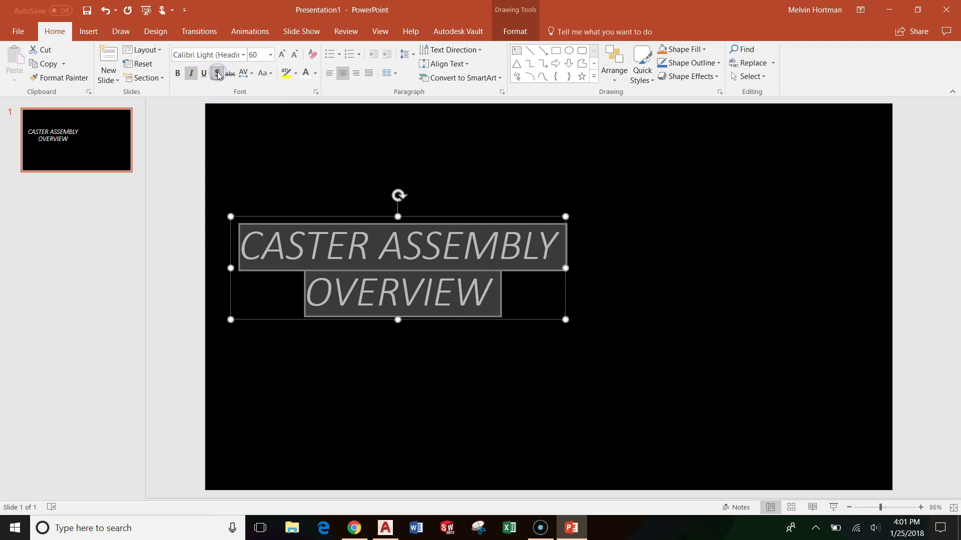
left_click(218, 74)
left_click(317, 77)
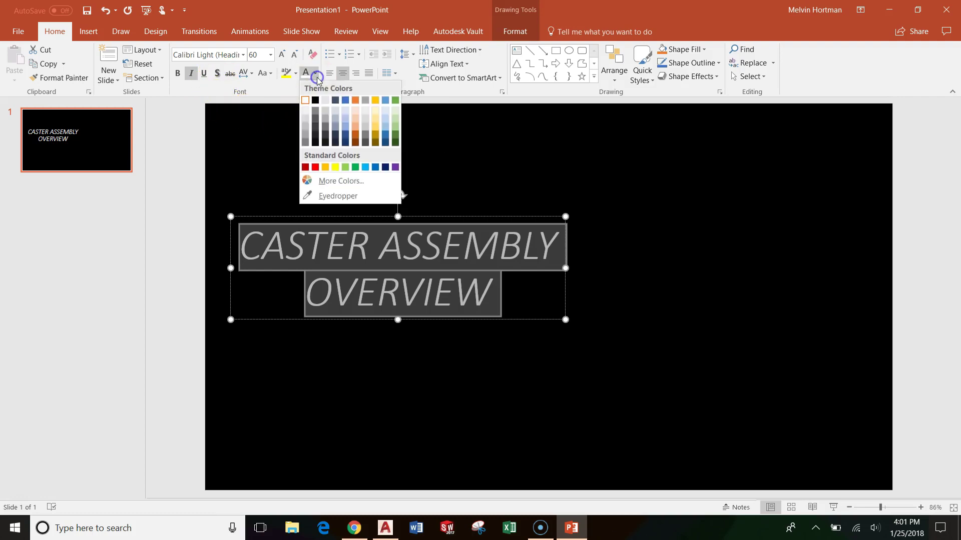
left_click(309, 122)
left_click(521, 183)
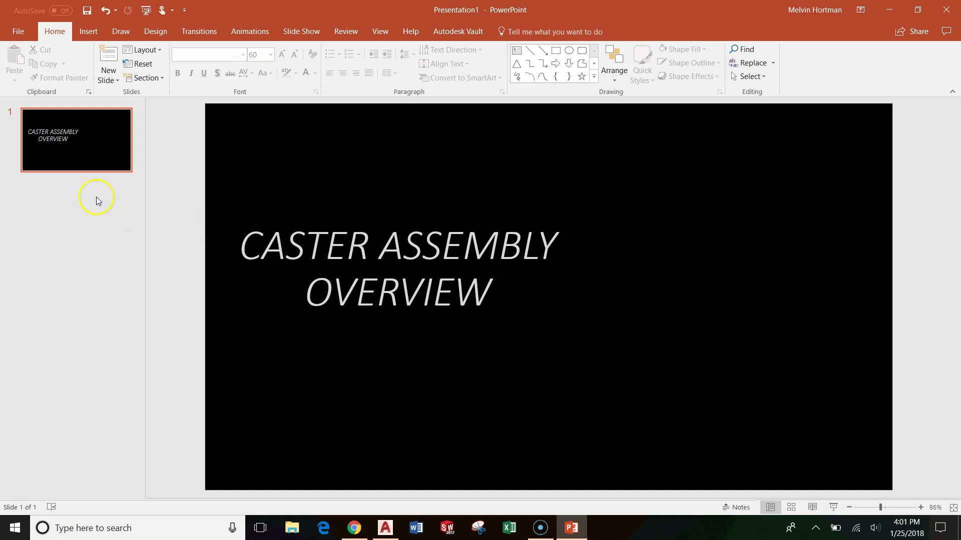
Add a second slide using the Picture with Caption layout from the New Slide gallery
left_click(105, 81)
left_click(108, 48)
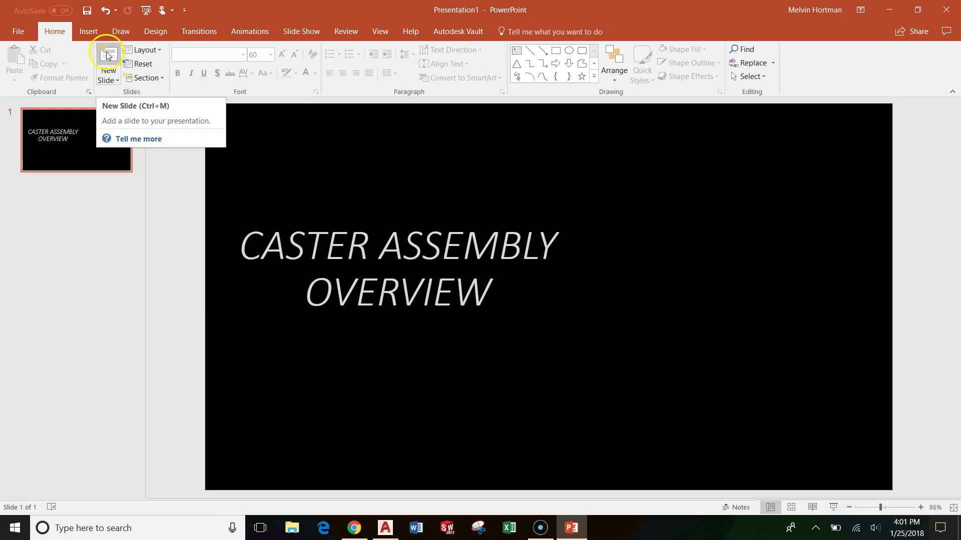
left_click(111, 59)
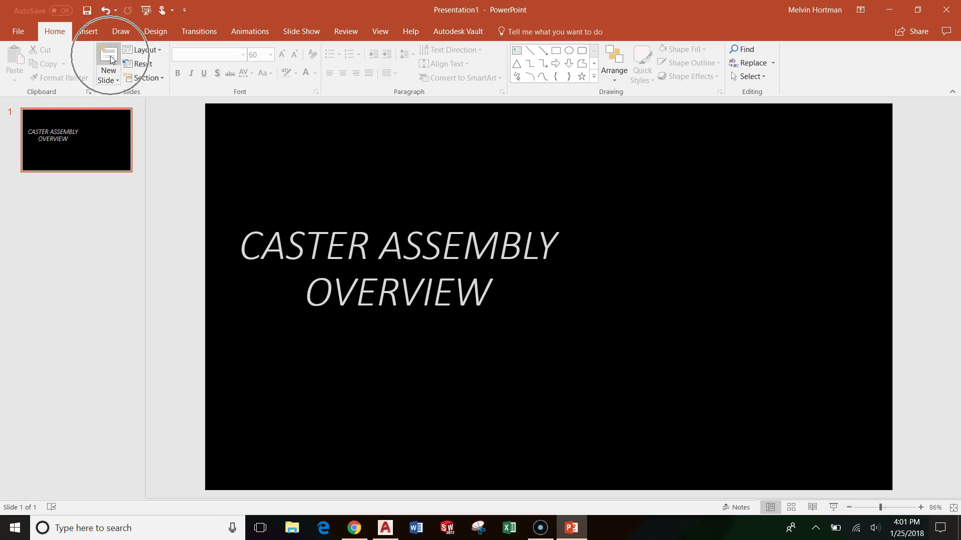
left_click(111, 59)
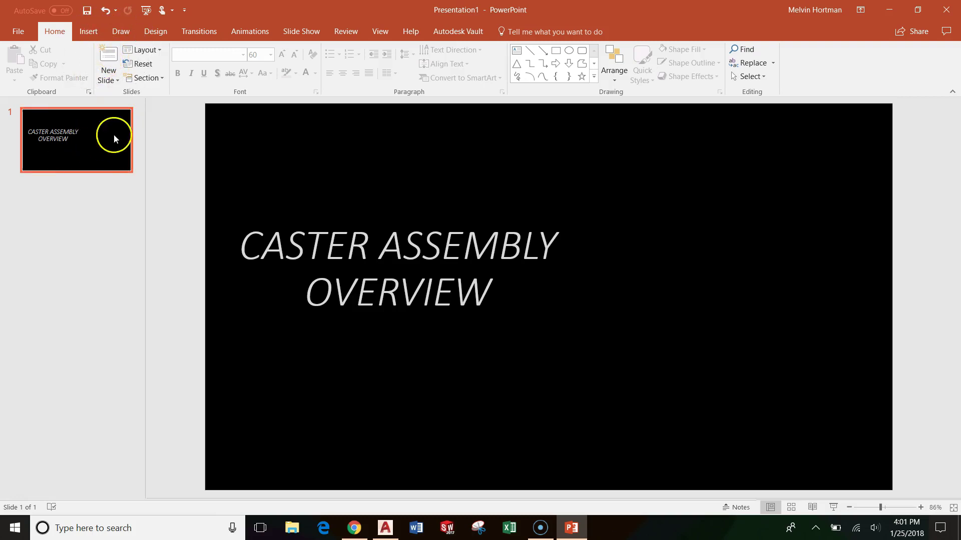
left_click(98, 143)
left_click(117, 81)
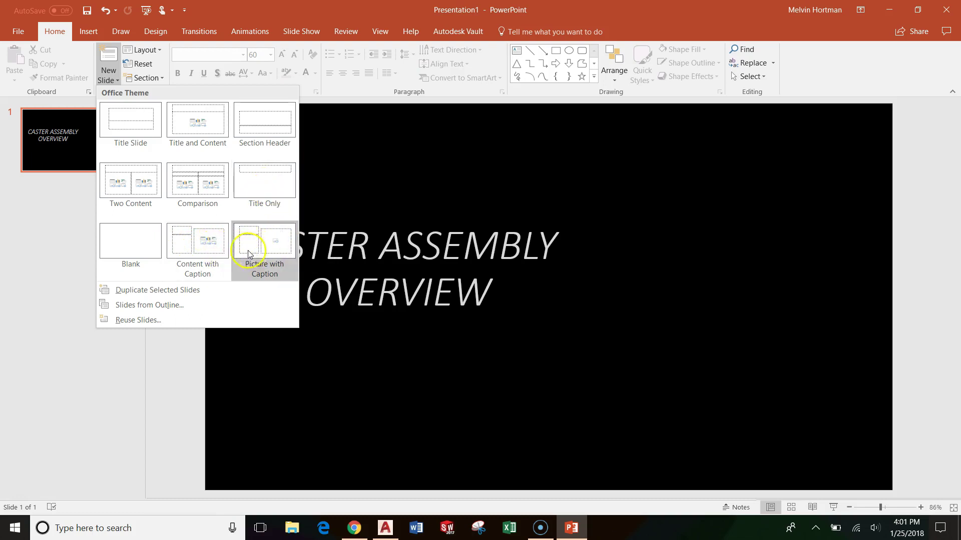
left_click(274, 244)
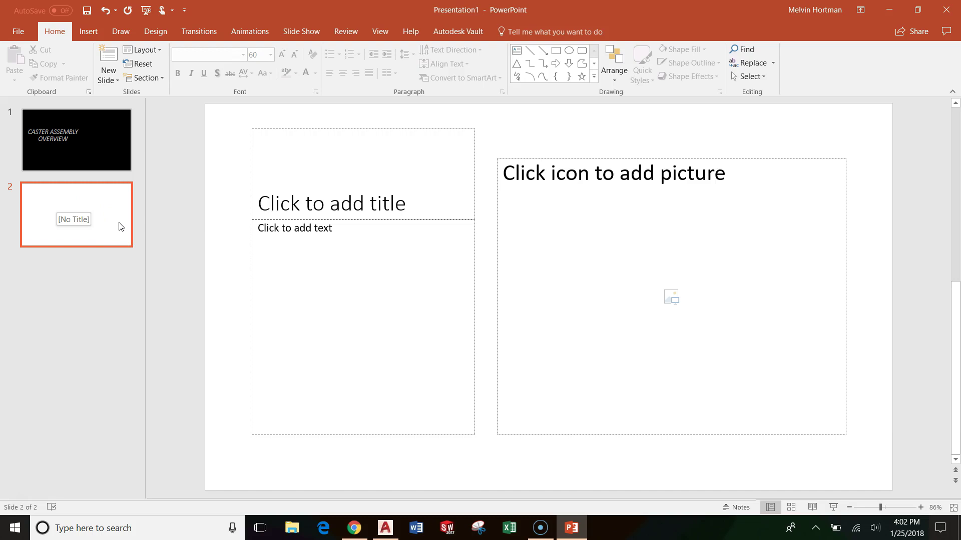
Set slide 2's background to solid black through Format Background
left_click(553, 136)
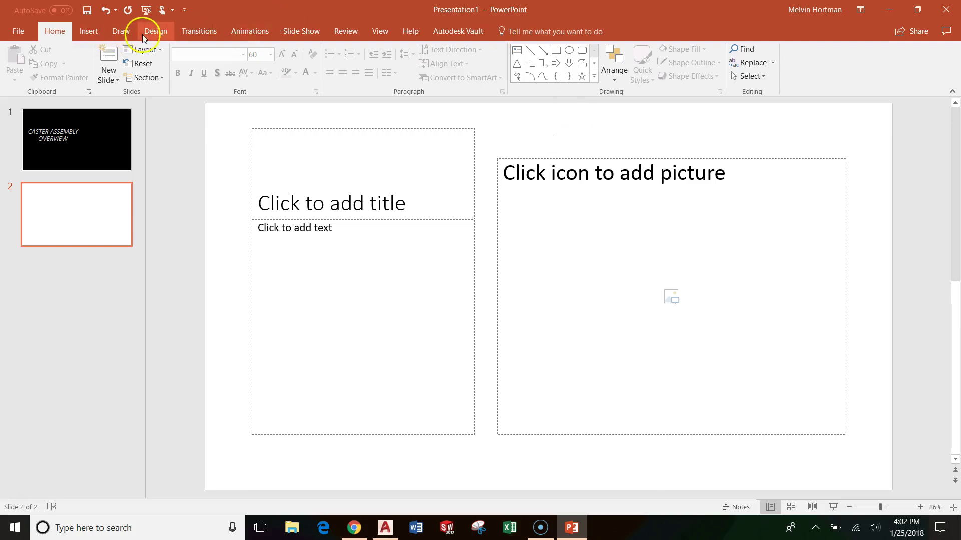
left_click(164, 33)
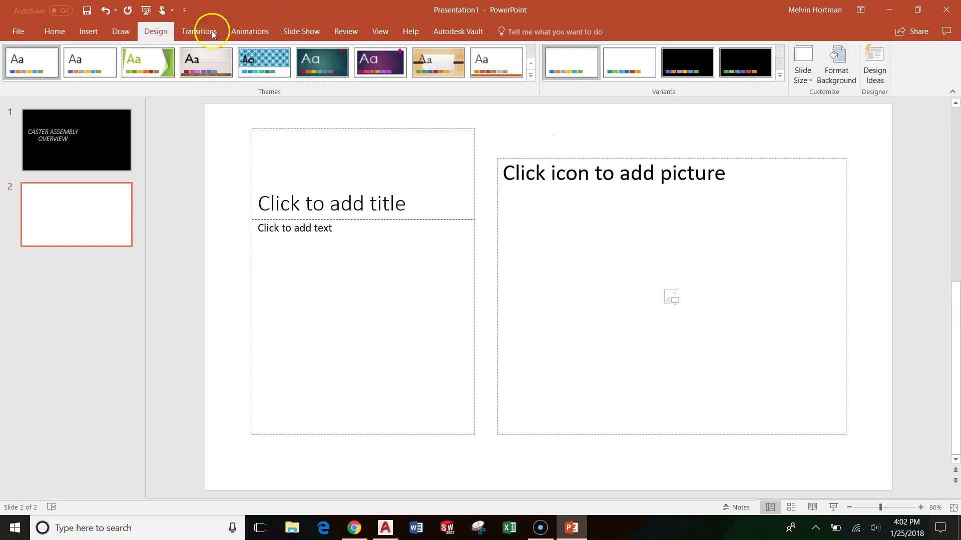
left_click(838, 63)
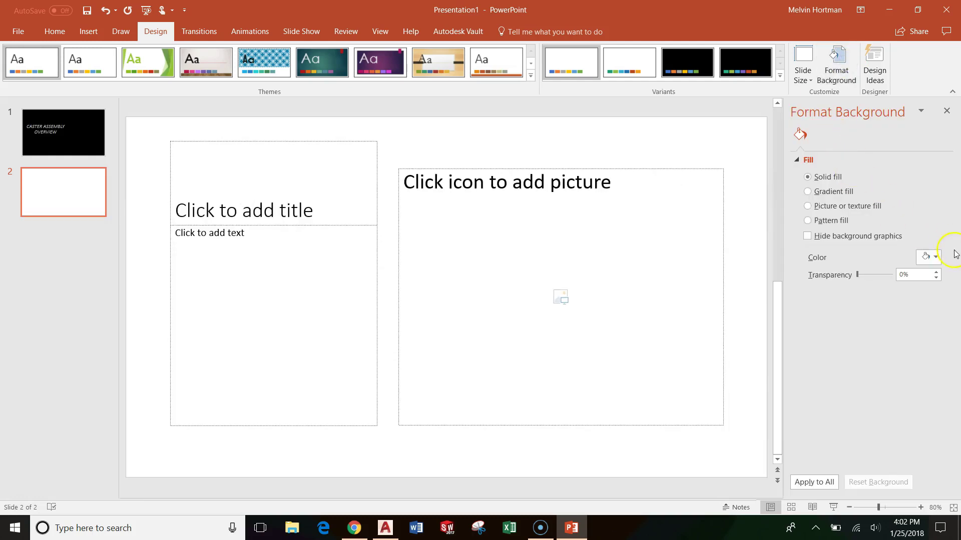
left_click(937, 258)
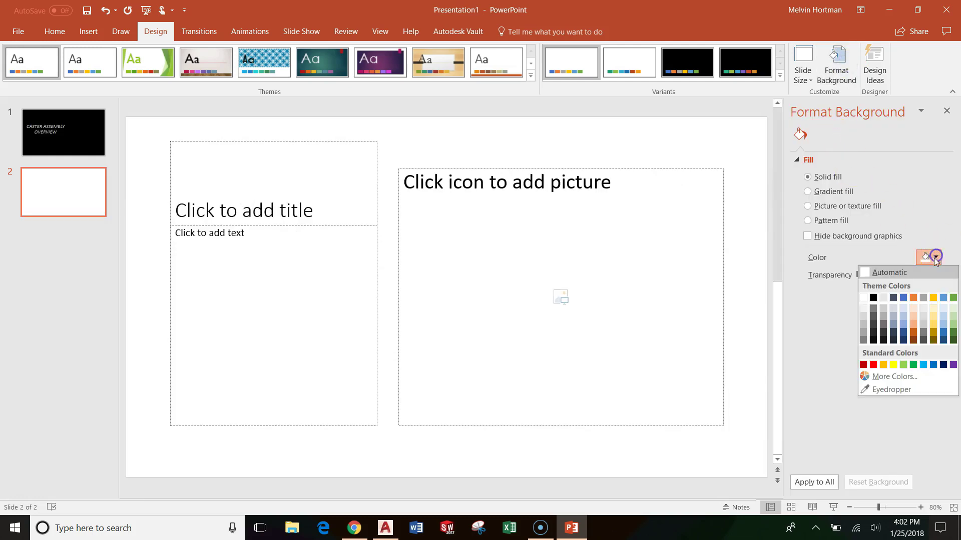
left_click(874, 298)
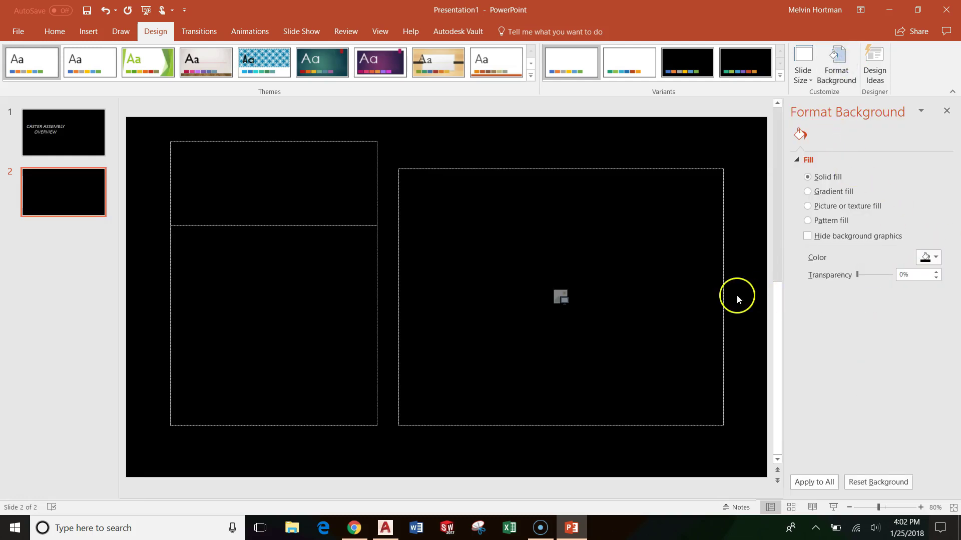
left_click(81, 263)
left_click(111, 176)
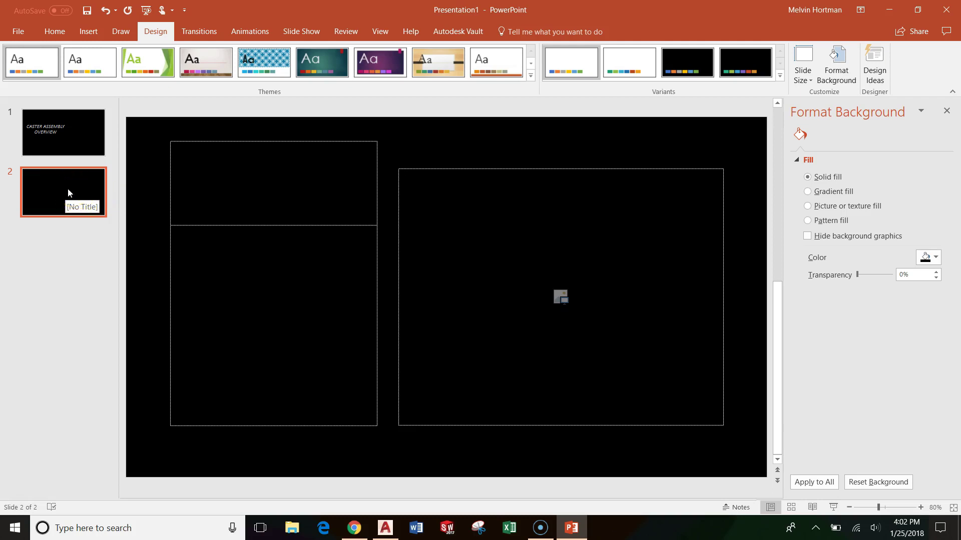
key("ctrl+m")
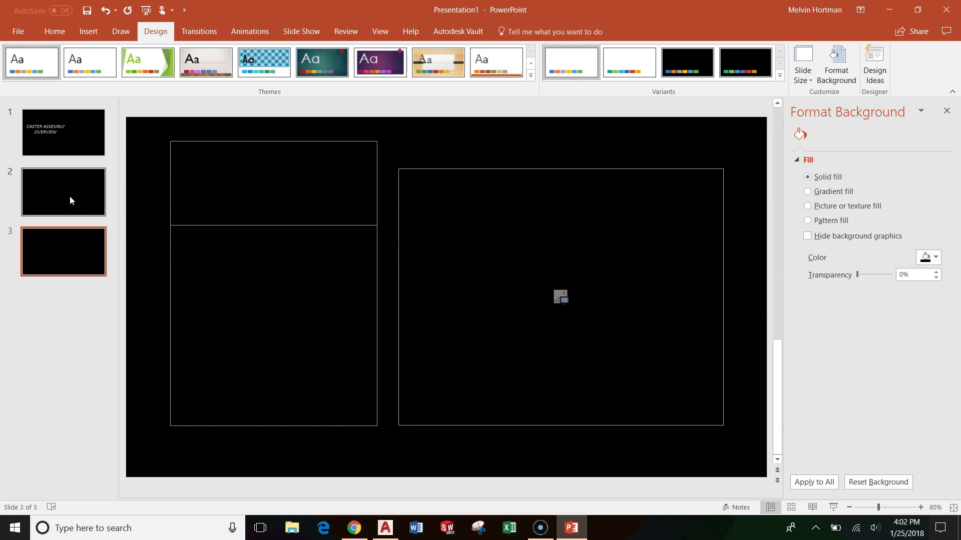
left_click(67, 199)
key("ctrl+z")
right_click(67, 199)
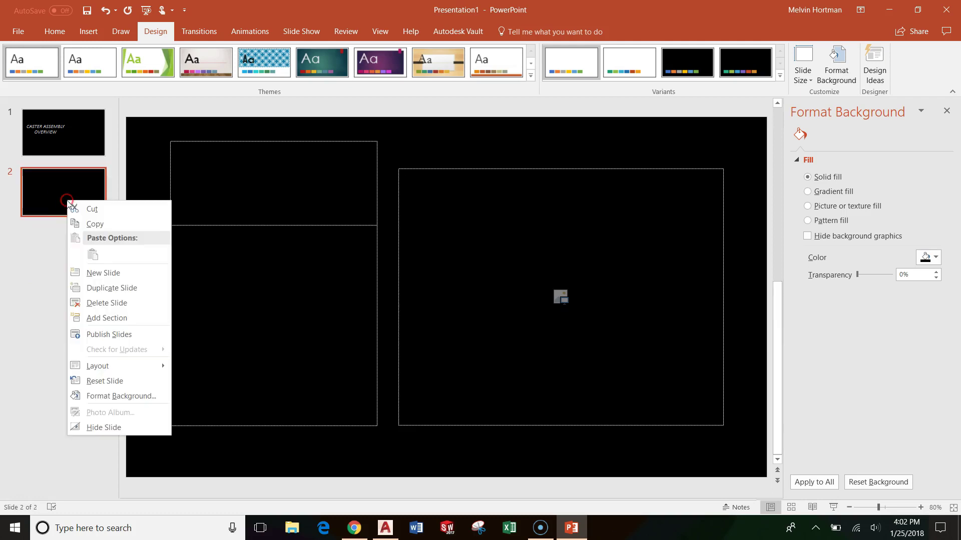
left_click(115, 289)
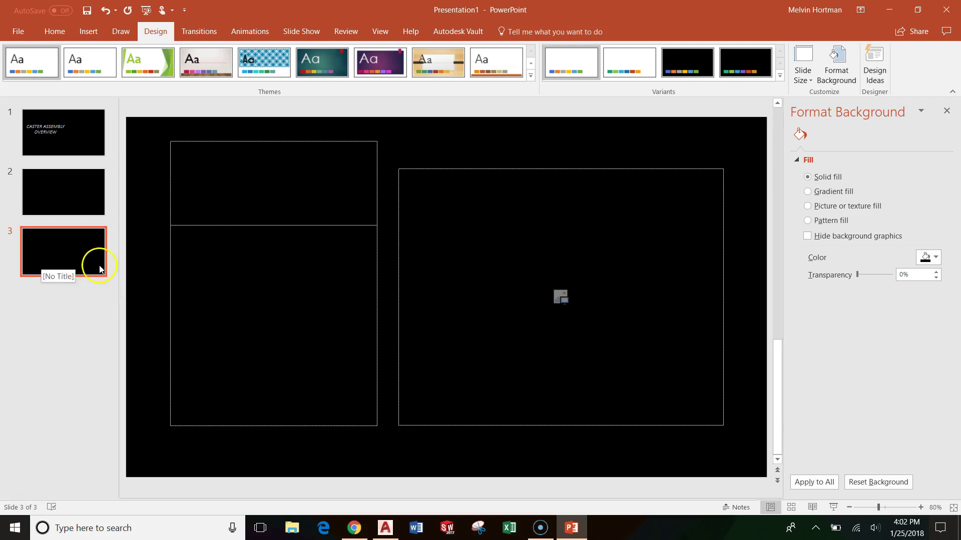
key("Delete")
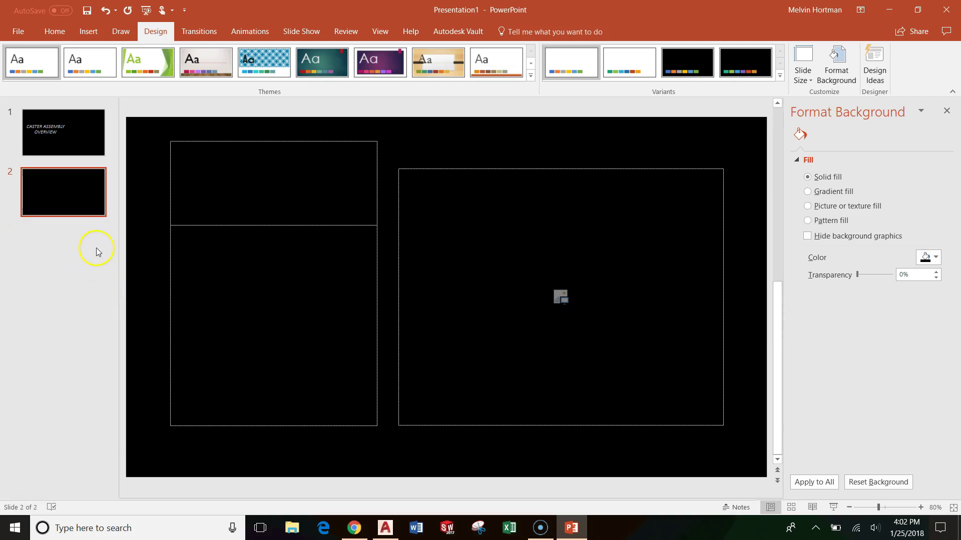
Set the font colour of slide 2's title placeholder to white
left_click(254, 182)
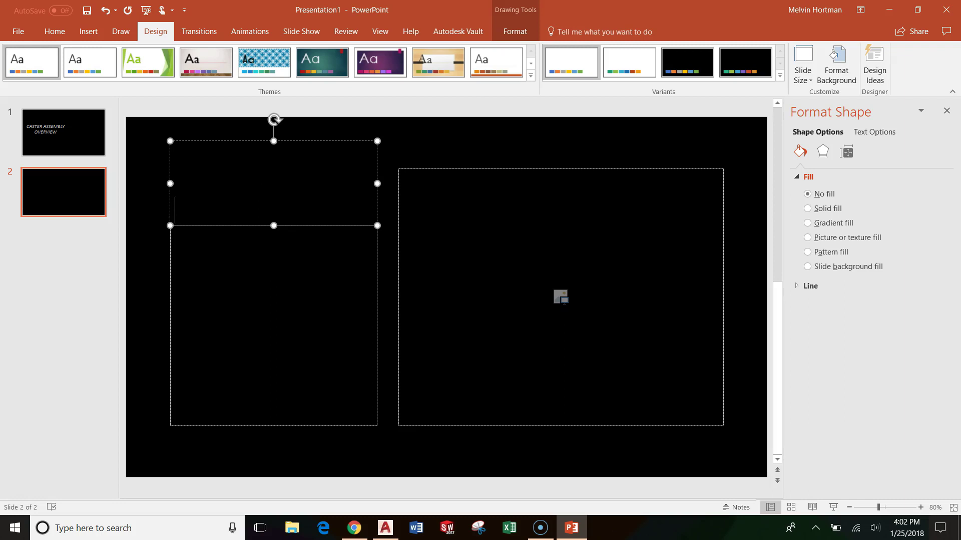
left_click(54, 31)
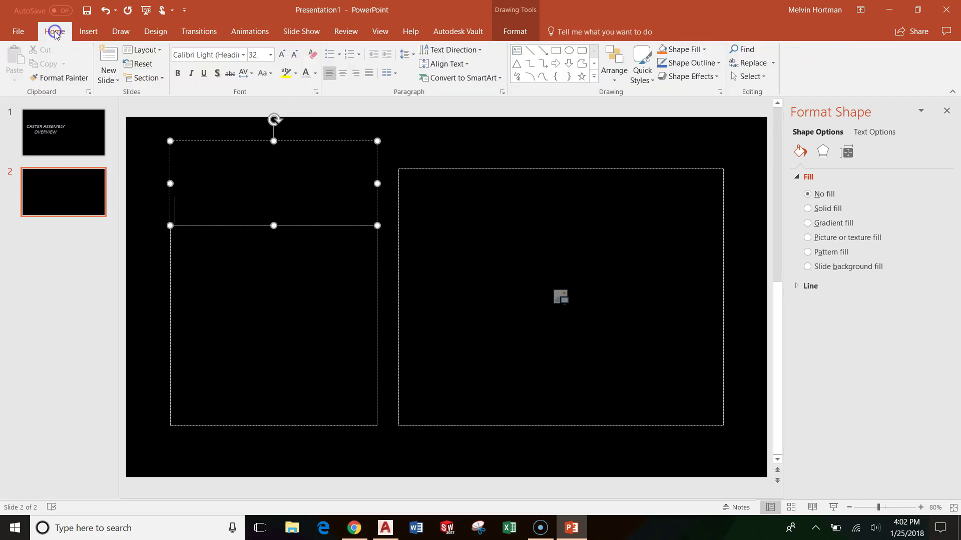
left_click(315, 74)
left_click(304, 101)
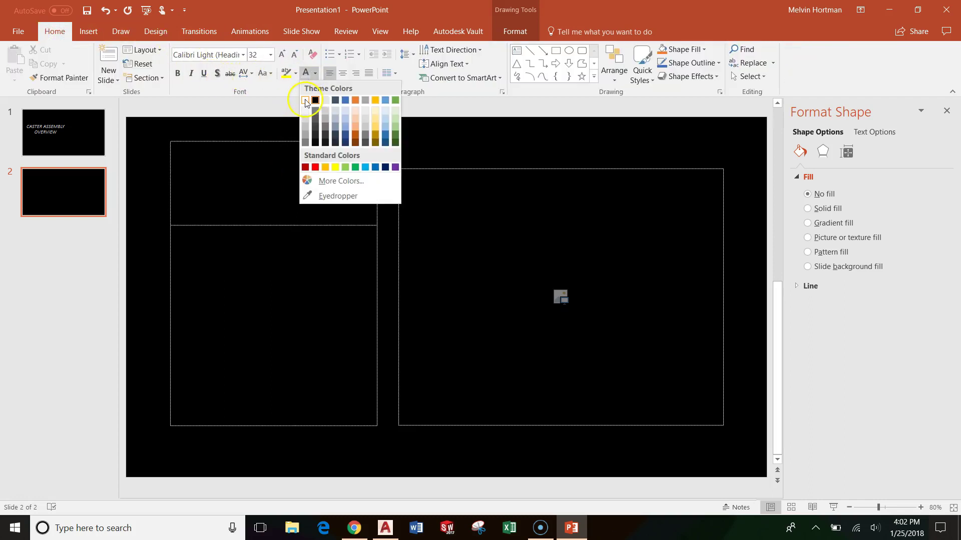
left_click(305, 101)
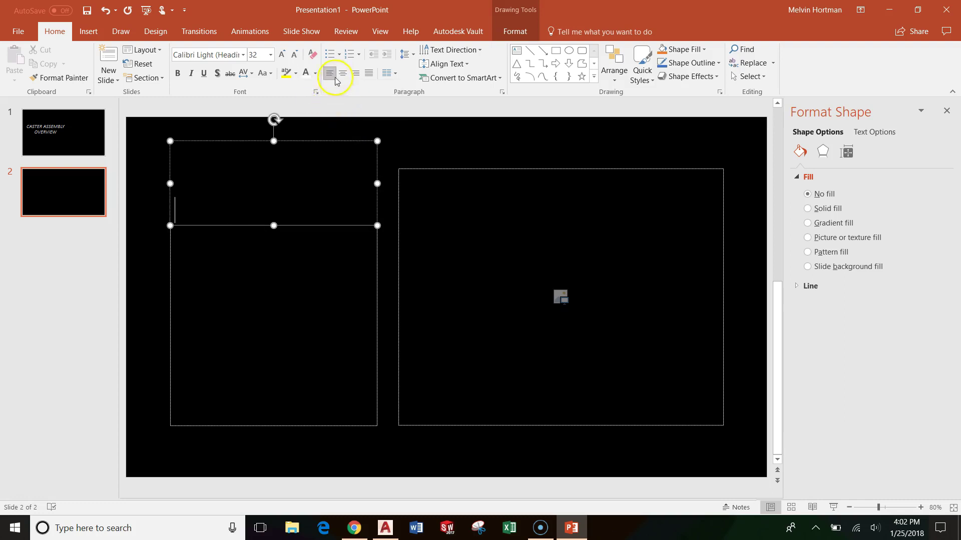
left_click(316, 74)
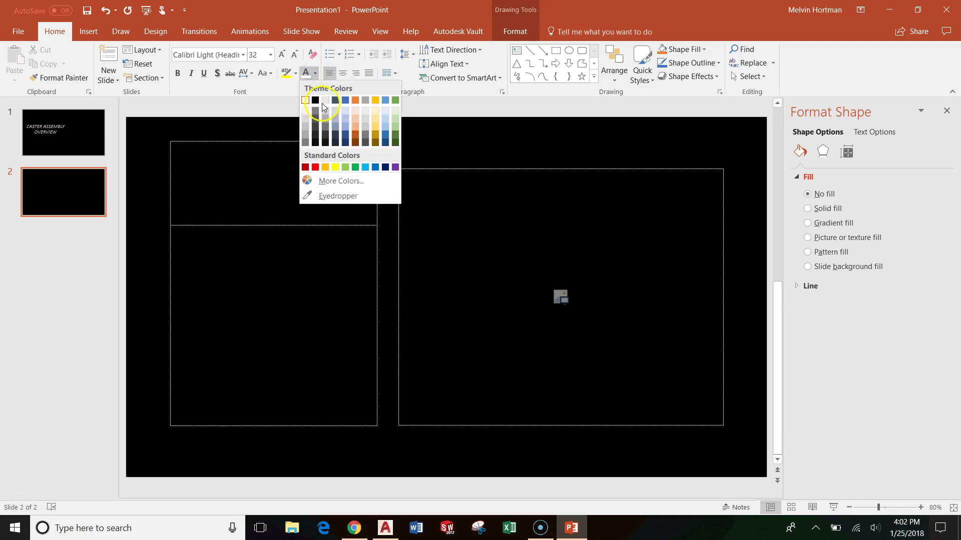
left_click(306, 112)
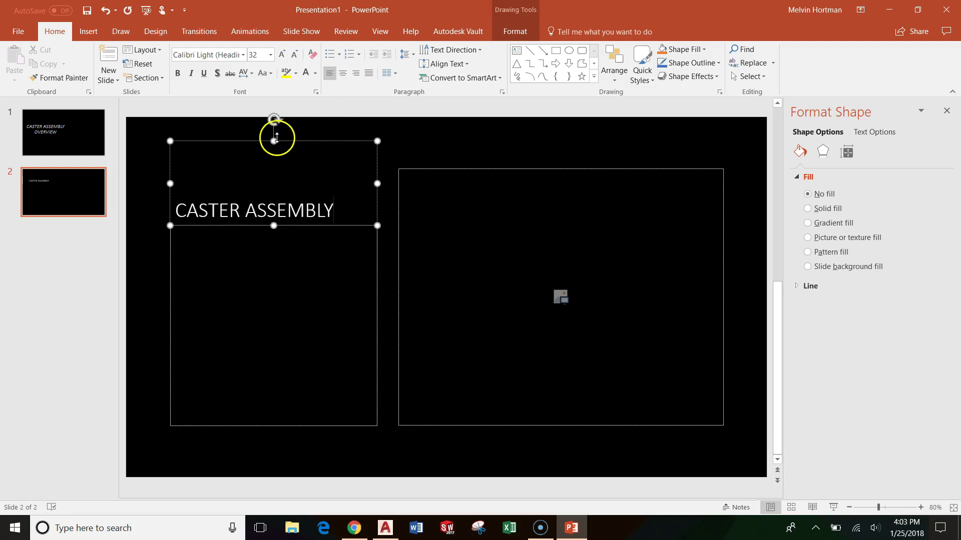
Place the title top right, enlarge the picture placeholder on the left, and raise the text box under the title
left_click_drag(274, 140, 618, 128)
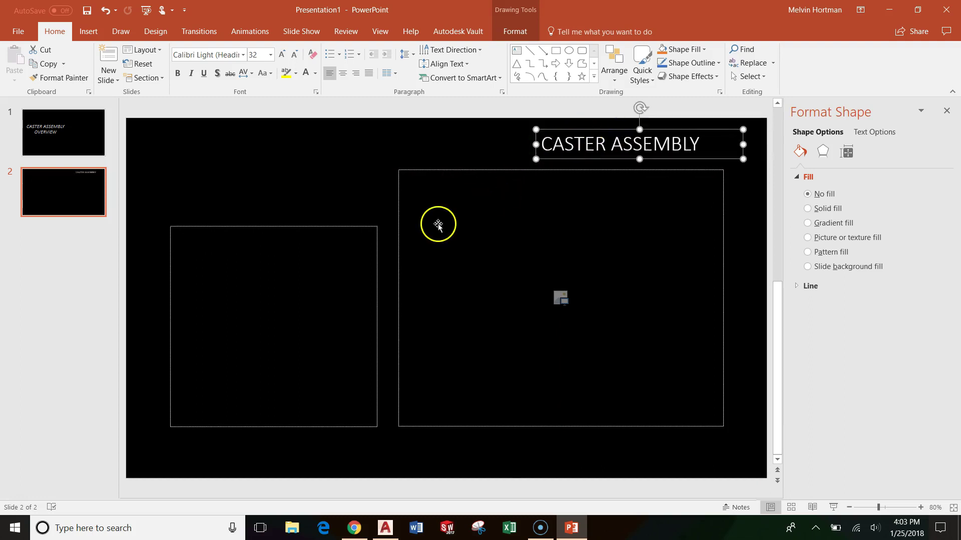
left_click_drag(365, 224, 744, 195)
left_click_drag(489, 169, 246, 171)
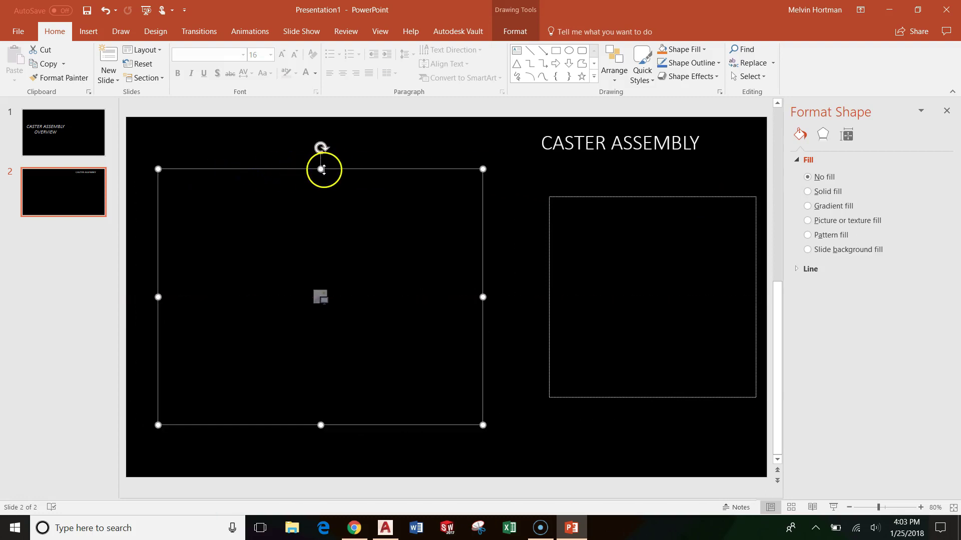
left_click_drag(320, 169, 321, 130)
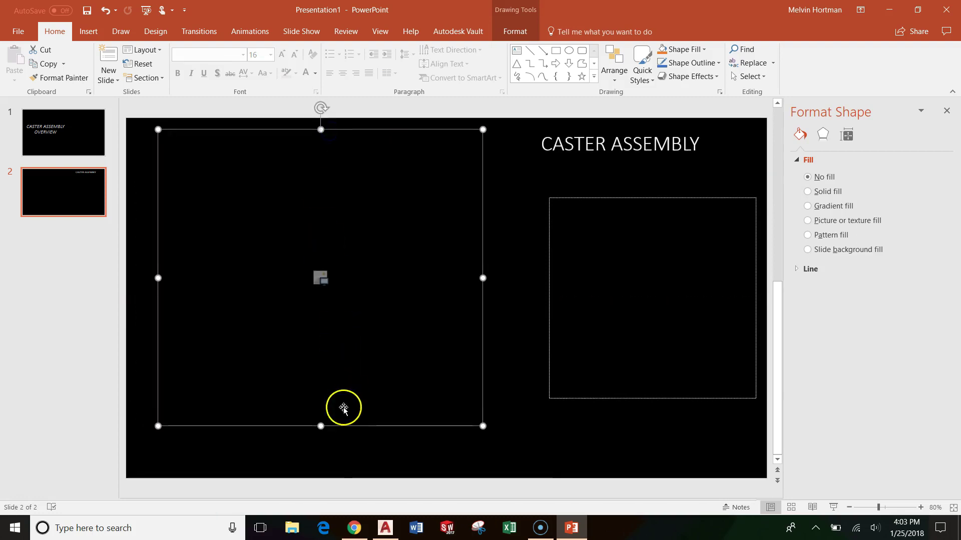
left_click_drag(320, 426, 322, 468)
left_click_drag(159, 299, 140, 299)
left_click(504, 292)
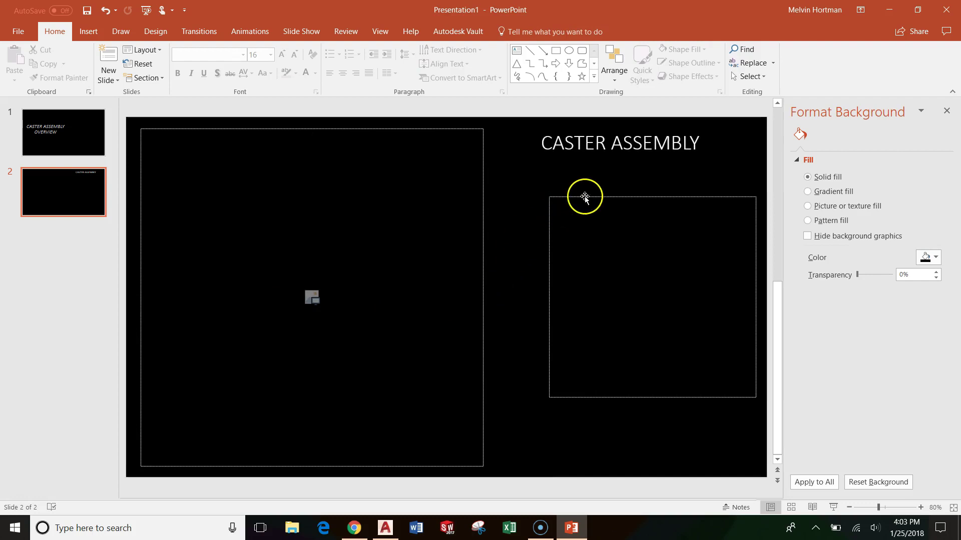
mouse_move(584, 196)
left_mouse_down()
mouse_move(564, 197)
mouse_move(570, 185)
mouse_move(520, 190)
mouse_move(569, 175)
mouse_move(532, 182)
mouse_move(574, 182)
mouse_move(521, 195)
mouse_move(572, 174)
mouse_move(575, 158)
mouse_move(566, 232)
mouse_move(579, 187)
mouse_move(568, 170)
mouse_move(542, 219)
mouse_move(572, 207)
mouse_move(571, 188)
mouse_move(562, 204)
mouse_move(570, 165)
left_mouse_up()
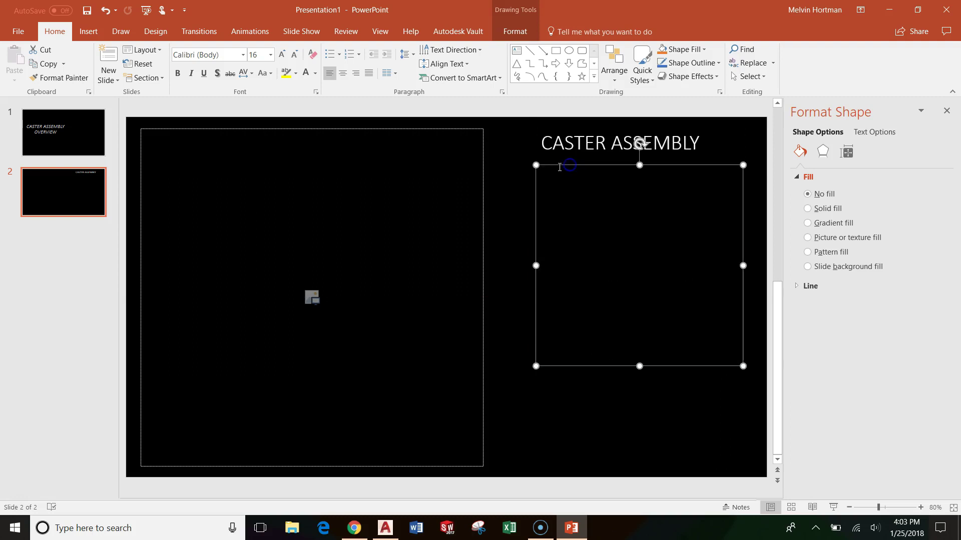
Turn on the ruler, gridlines and guides in the View tab
left_click(500, 157)
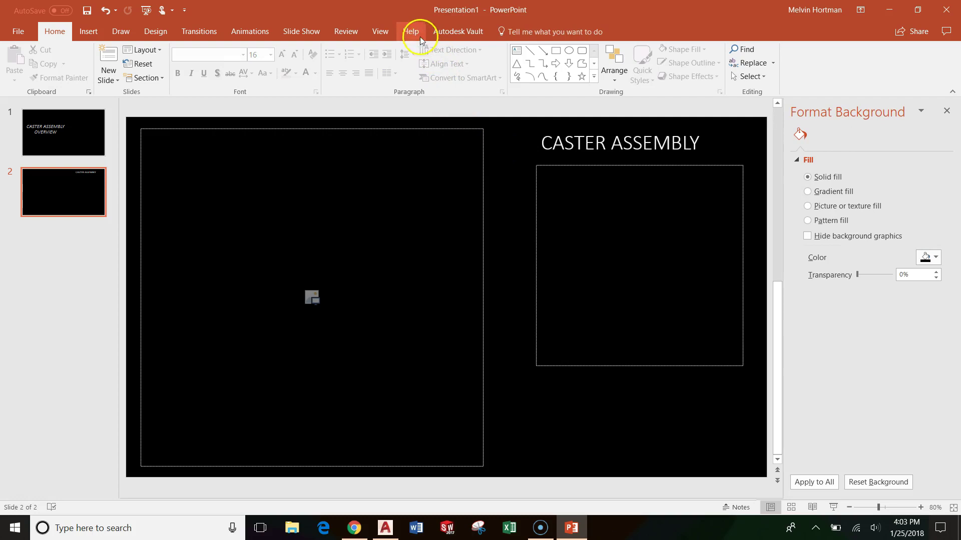
left_click(380, 32)
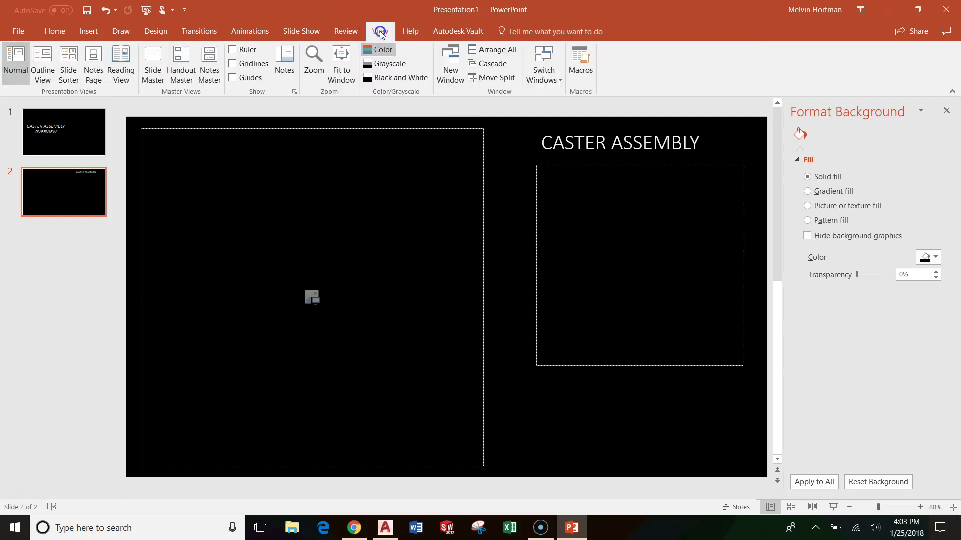
left_click(232, 50)
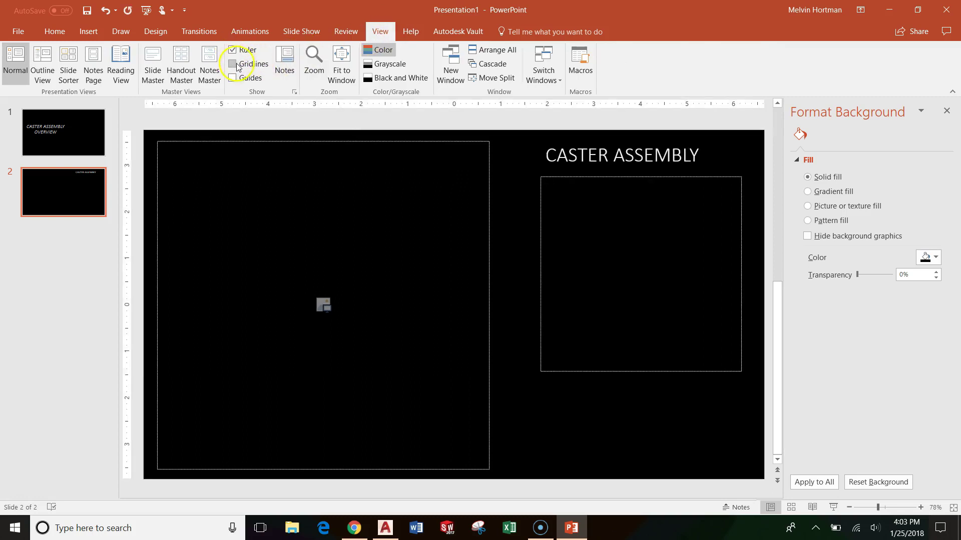
left_click(233, 64)
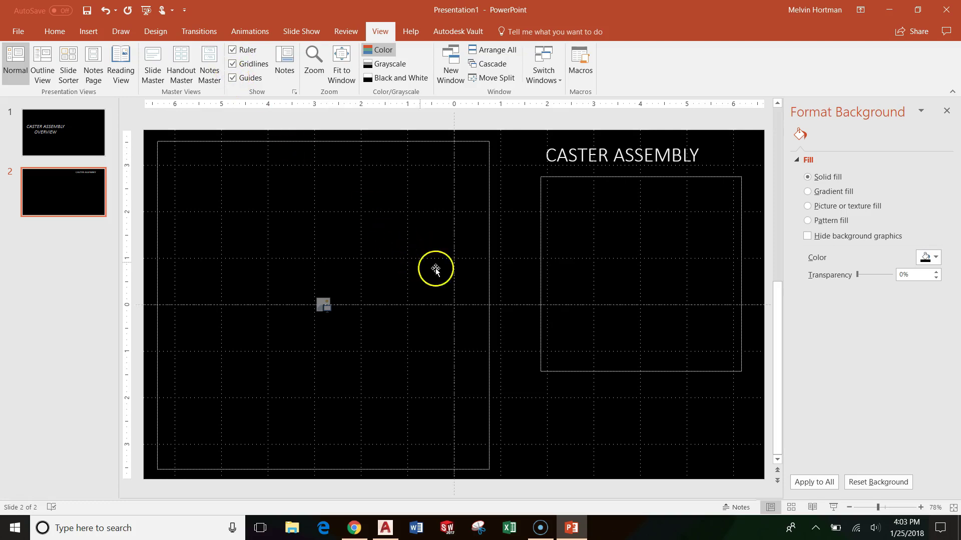
left_click(232, 80)
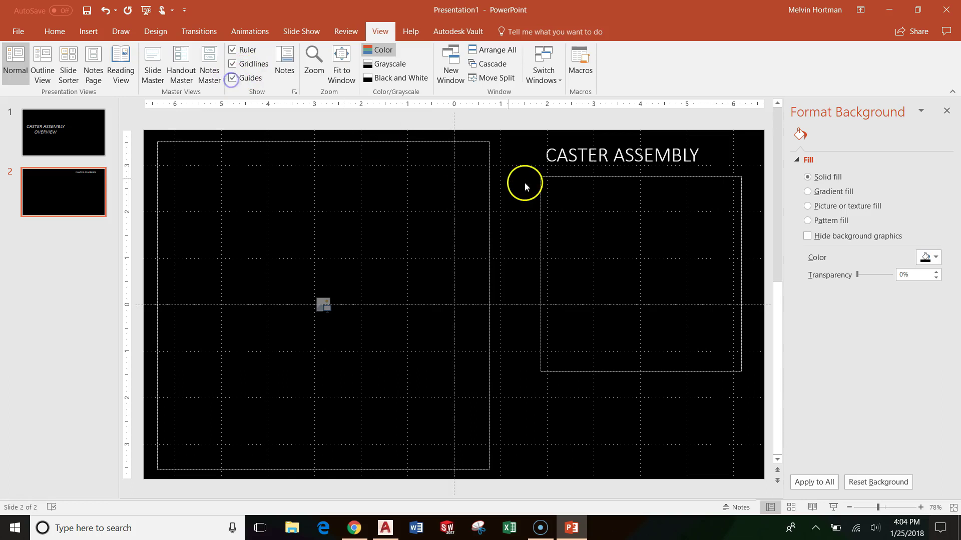
Nudge the text box slightly lower under the title, then hide gridlines and guides
left_click(574, 174)
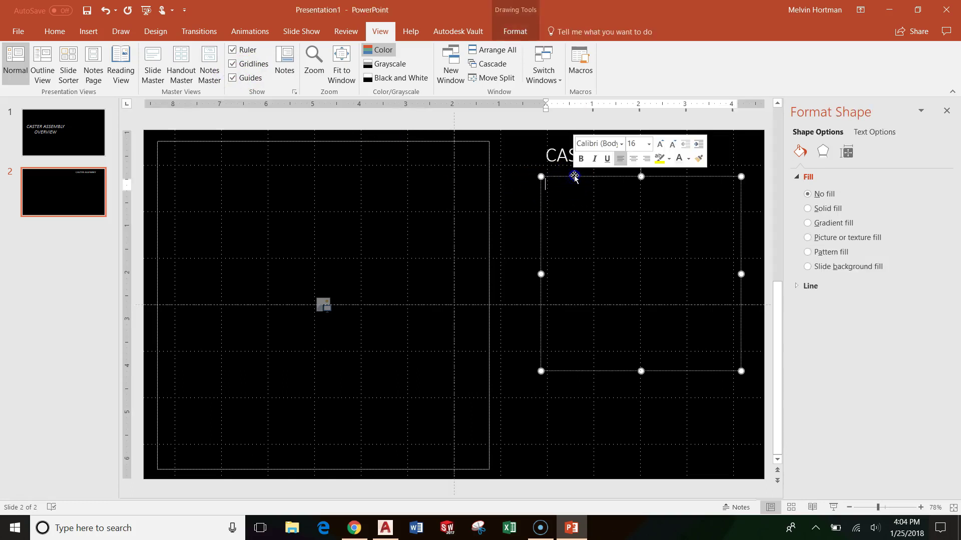
mouse_move(573, 175)
left_mouse_down()
mouse_move(546, 187)
mouse_move(562, 208)
mouse_move(582, 208)
mouse_move(496, 238)
mouse_move(332, 225)
mouse_move(346, 162)
mouse_move(414, 188)
mouse_move(392, 201)
mouse_move(386, 290)
mouse_move(577, 253)
mouse_move(536, 227)
mouse_move(579, 254)
mouse_move(560, 259)
mouse_move(559, 221)
mouse_move(581, 210)
mouse_move(566, 193)
mouse_move(569, 171)
mouse_move(573, 203)
mouse_move(574, 189)
left_mouse_up()
left_click(592, 205)
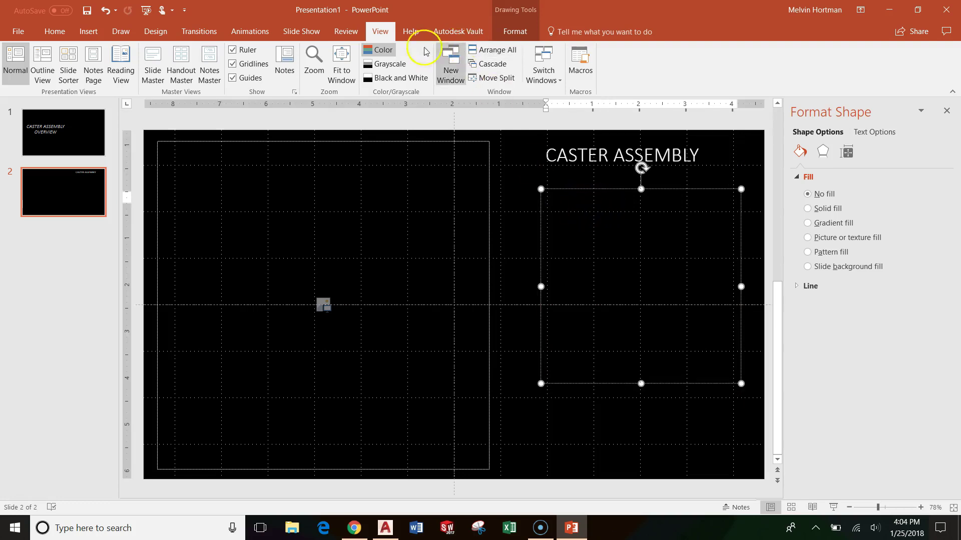
left_click(231, 78)
left_click(233, 64)
left_click(663, 197)
left_click(653, 248)
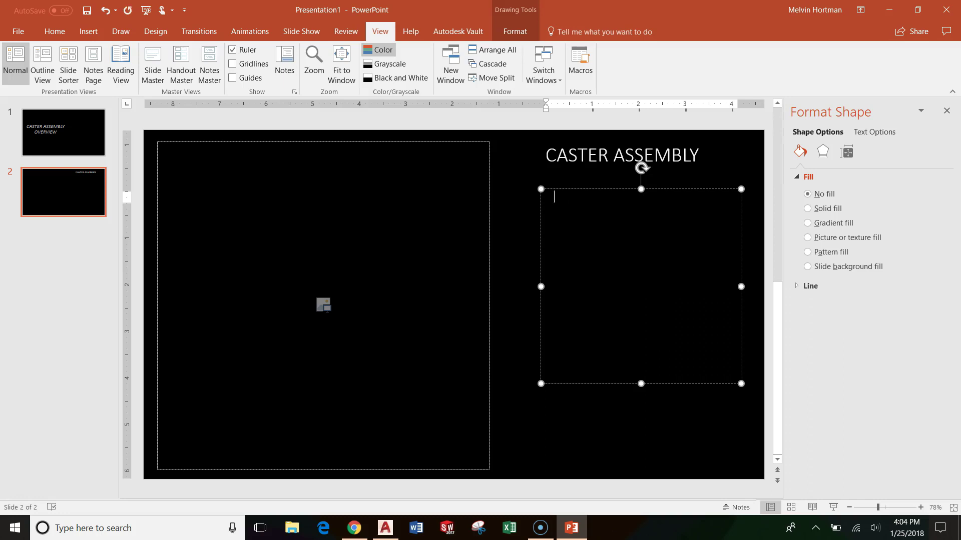
Make the part-list text white and centre all six lines
left_click(52, 33)
left_click(315, 75)
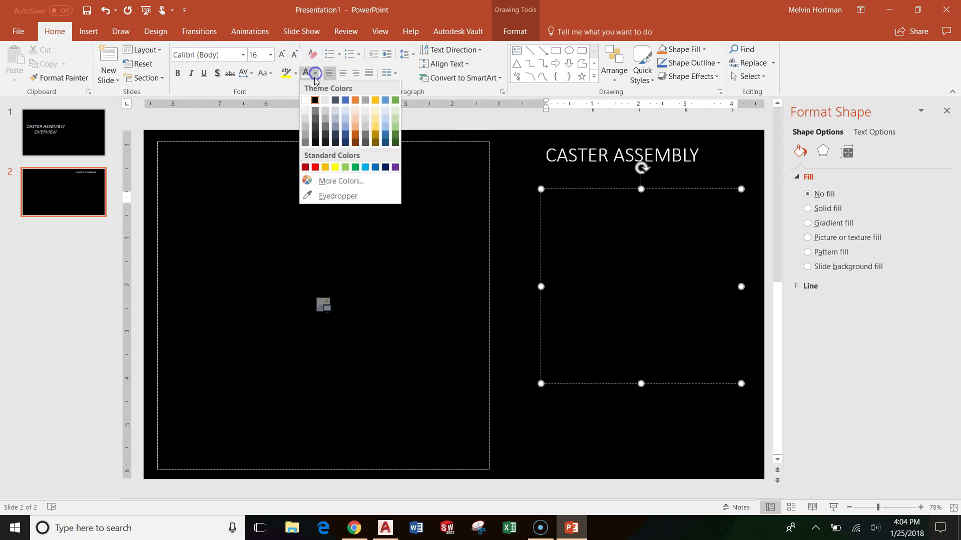
left_click(316, 100)
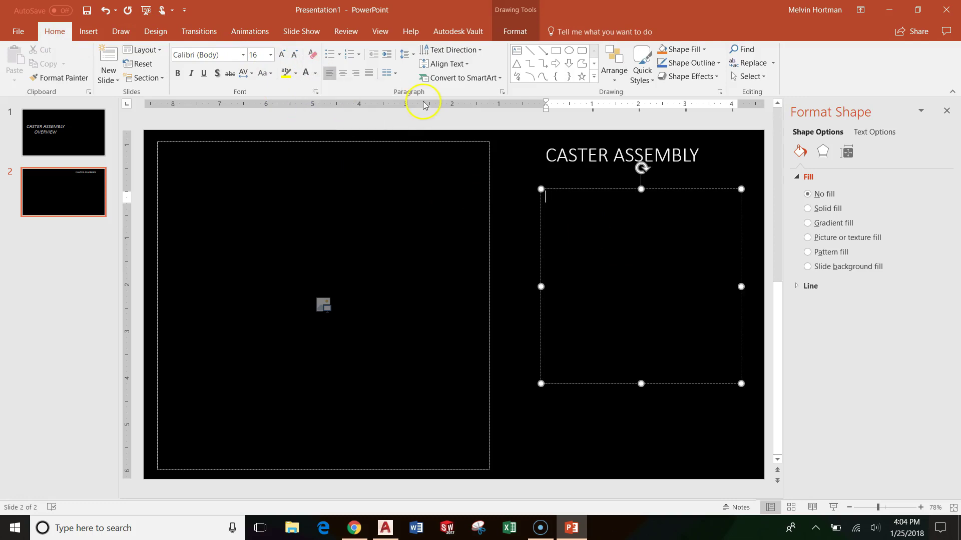
left_click(315, 73)
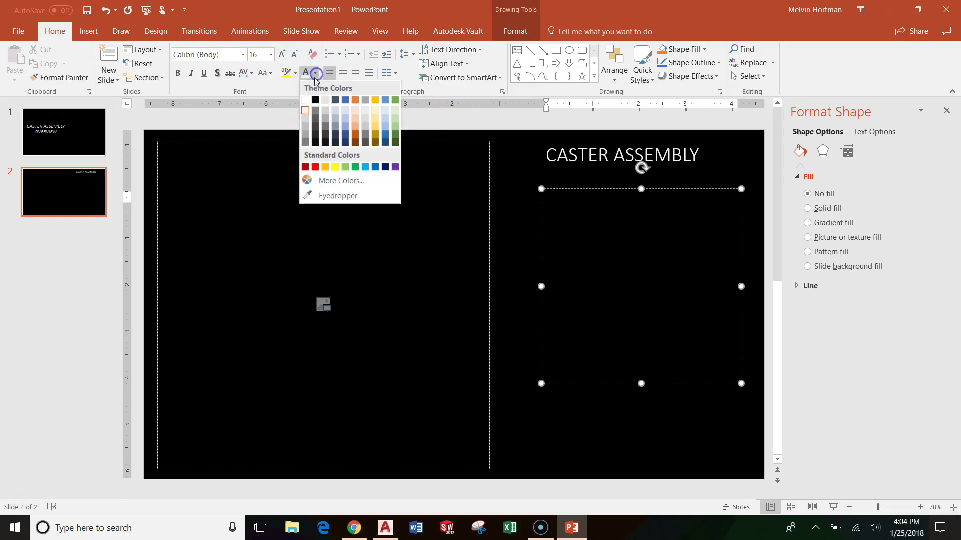
left_click(307, 102)
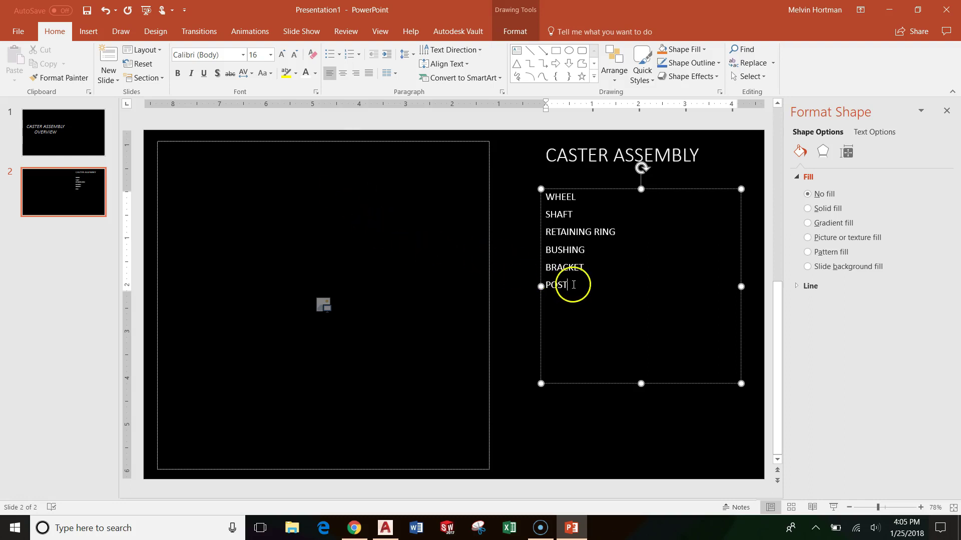
left_click_drag(572, 284, 535, 200)
left_click(604, 180)
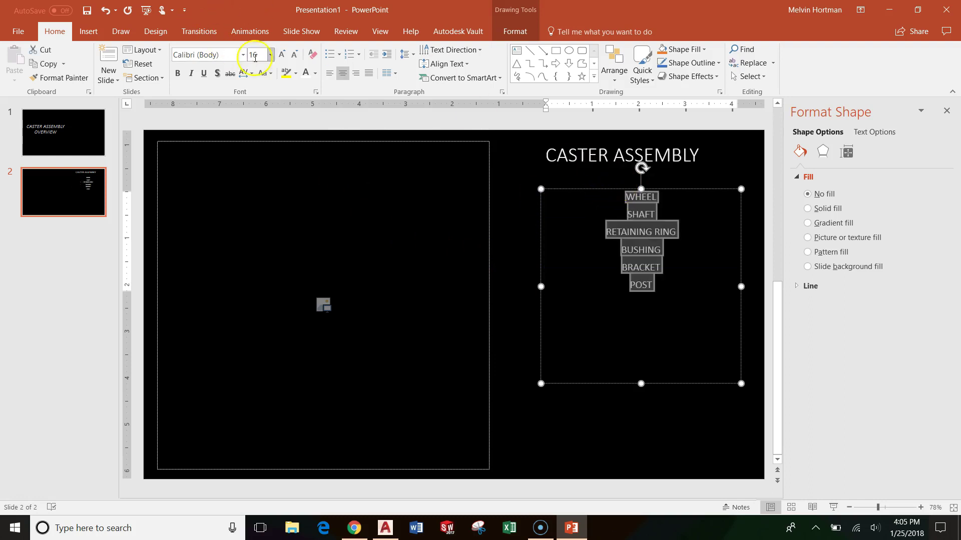
Enlarge the part-list text to 50 pt and make its box taller
left_click(283, 56)
left_click(284, 56)
left_click(283, 56)
left_click(283, 56)
left_click(283, 56)
left_click(283, 56)
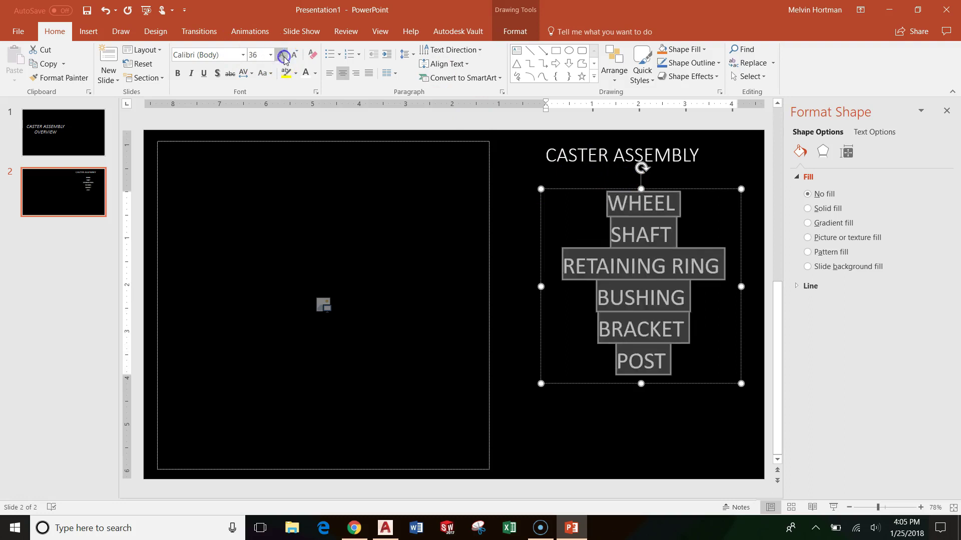
left_click_drag(641, 385, 641, 457)
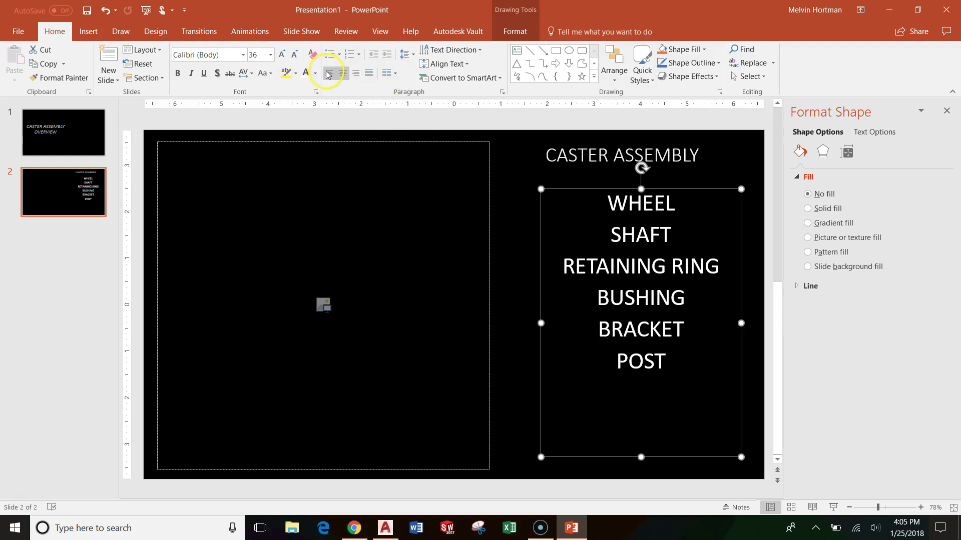
left_click(283, 55)
left_click(282, 56)
left_click(282, 55)
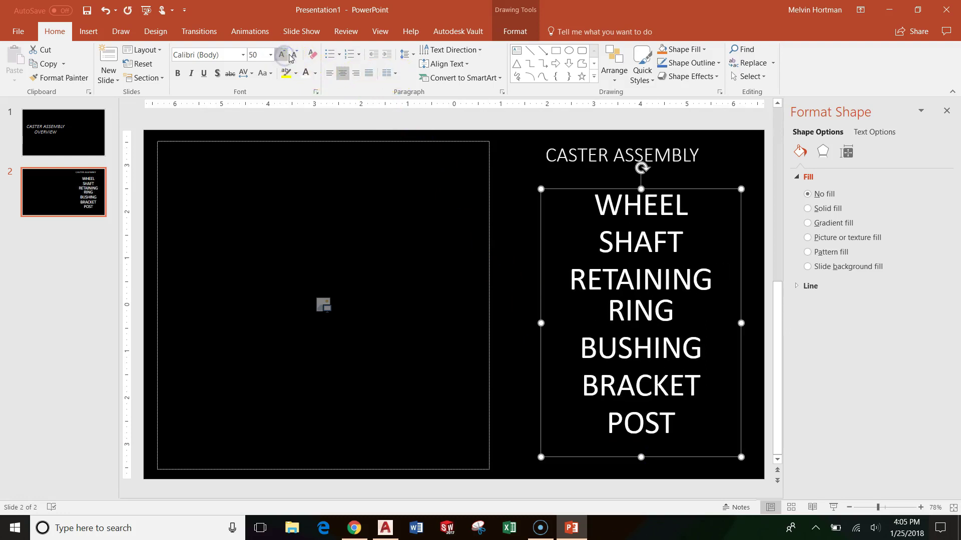
left_click(294, 55)
left_click(294, 55)
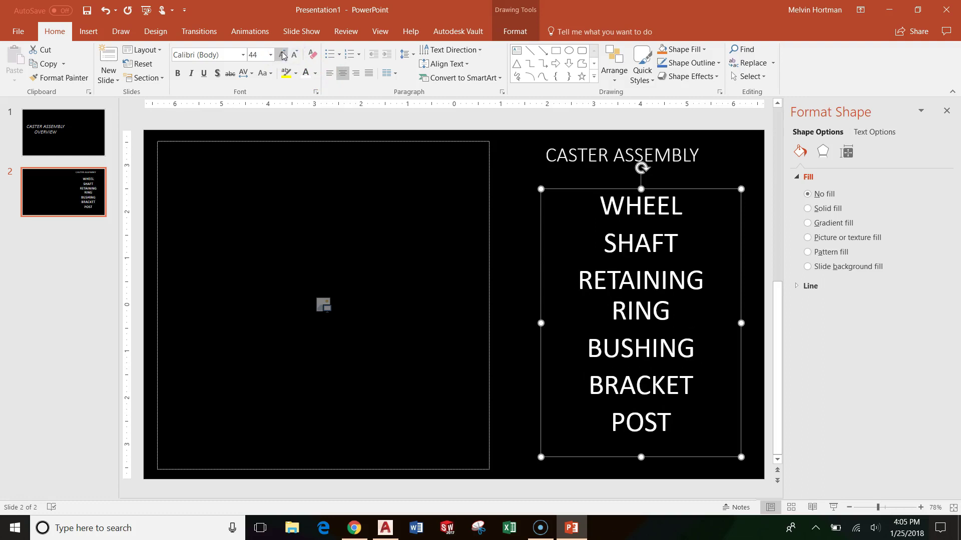
left_click(282, 55)
left_click(282, 55)
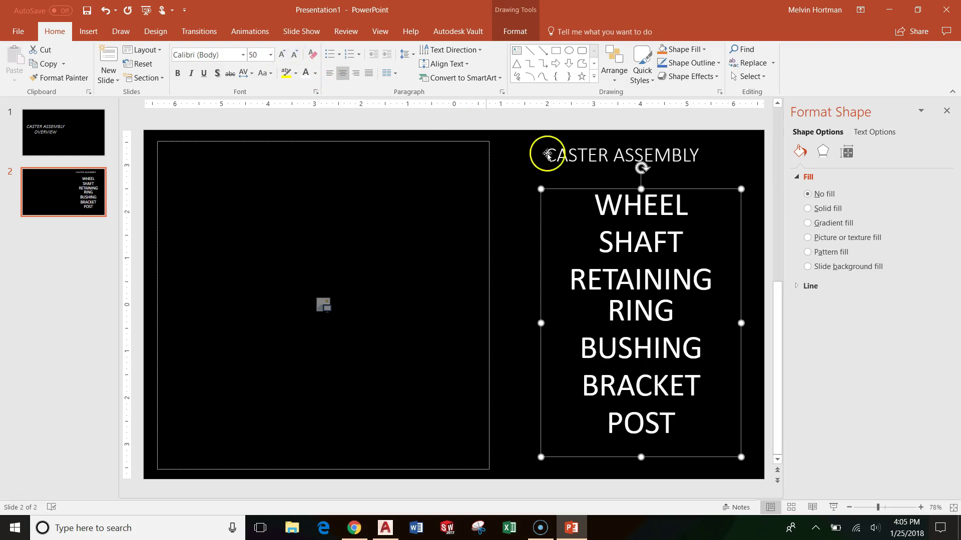
Widen the list box so RETAINING RING fits on one line, and bold the list
left_click_drag(540, 323, 493, 324)
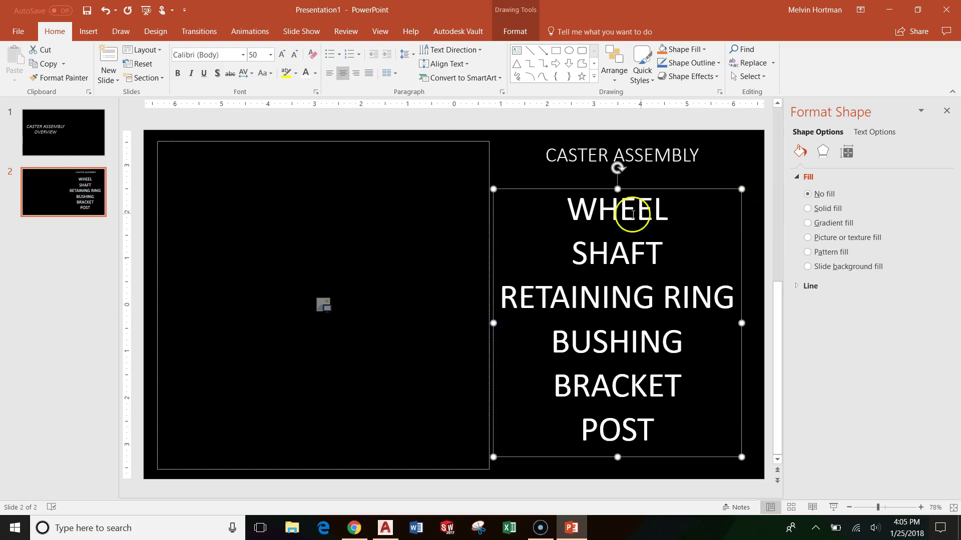
left_click_drag(568, 210, 700, 446)
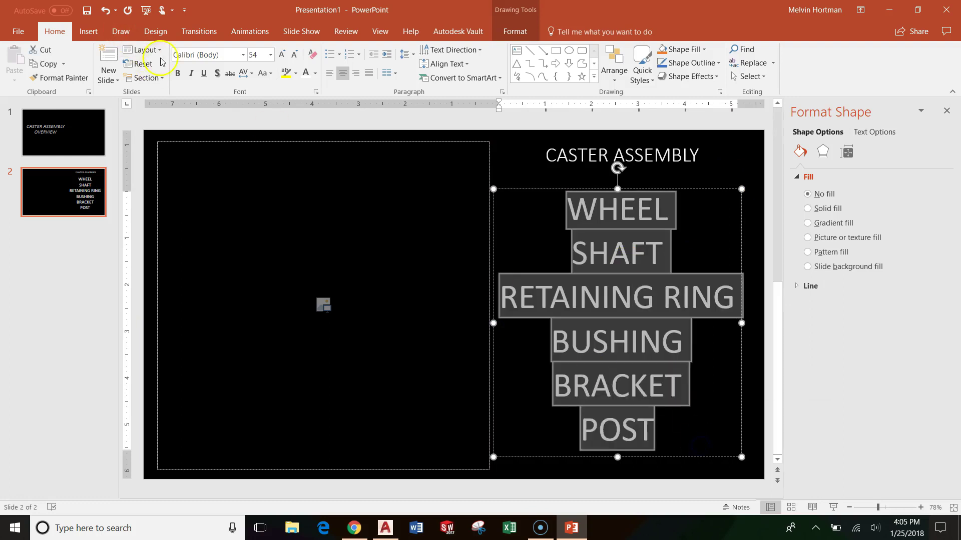
left_click(178, 73)
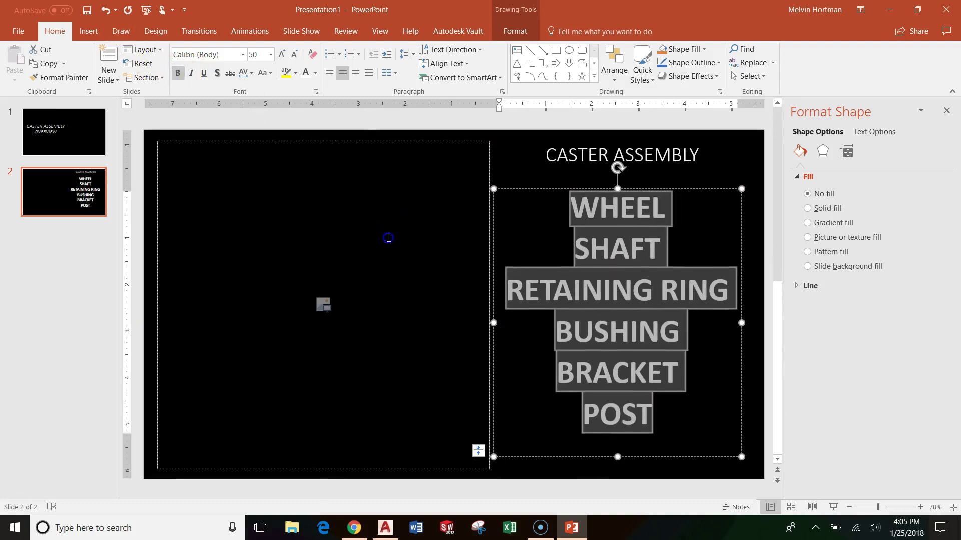
left_click(517, 159)
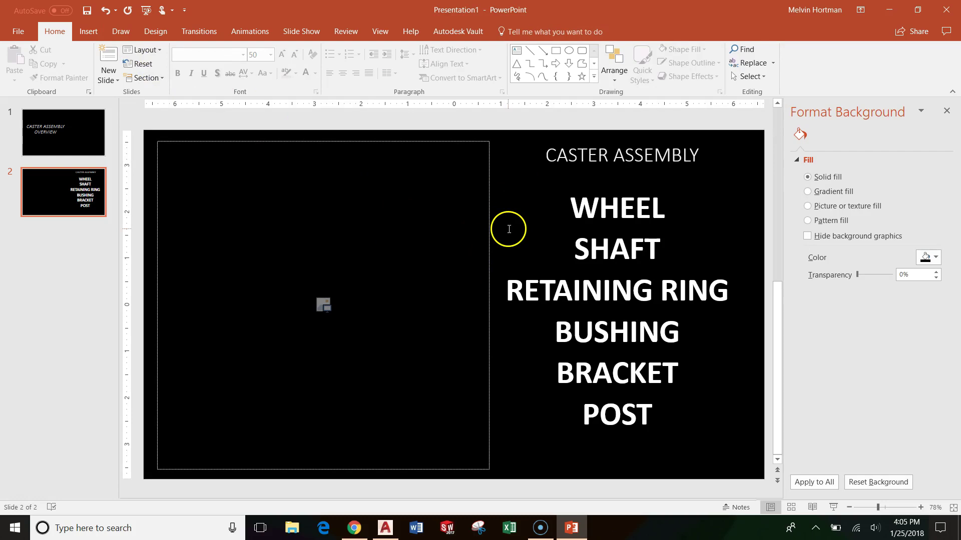
Shrink the CASTER ASSEMBLY title to 20 pt, centre it, and move it above the list
left_click(552, 151)
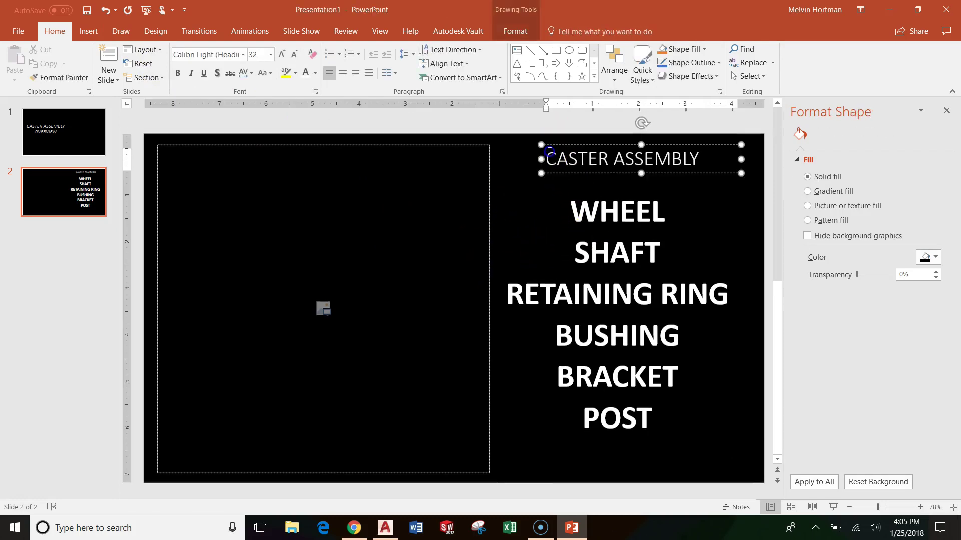
left_click(584, 158)
triple_click(585, 158)
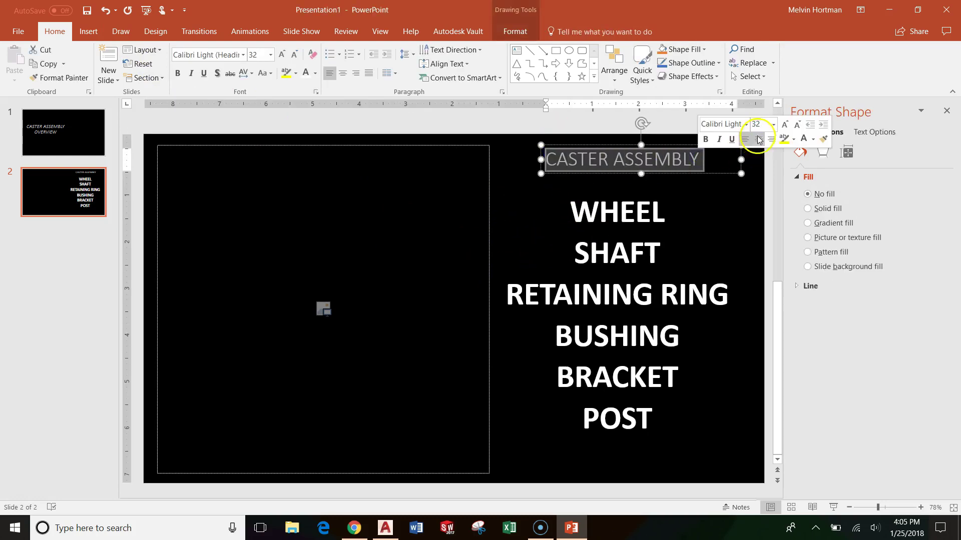
left_click(798, 124)
left_click(798, 124)
left_click(798, 124)
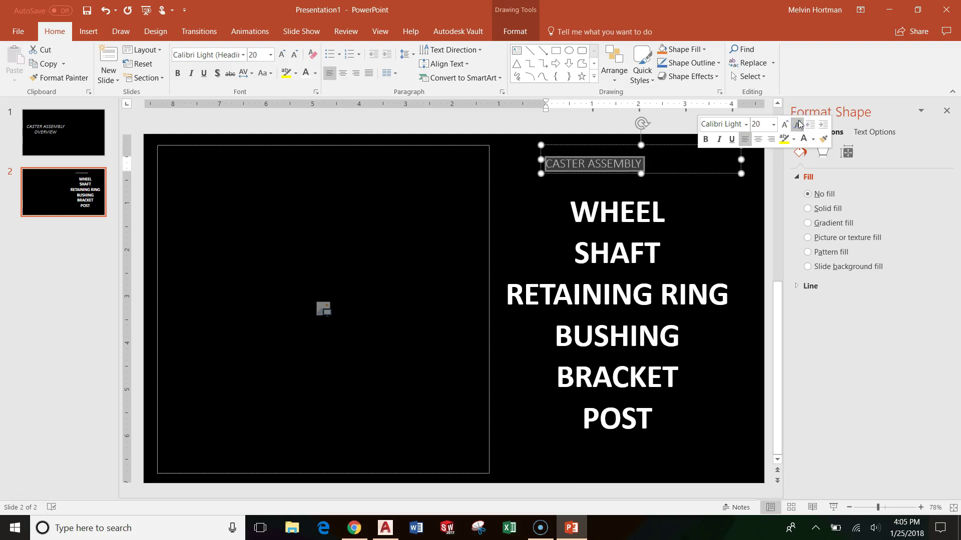
left_click(758, 138)
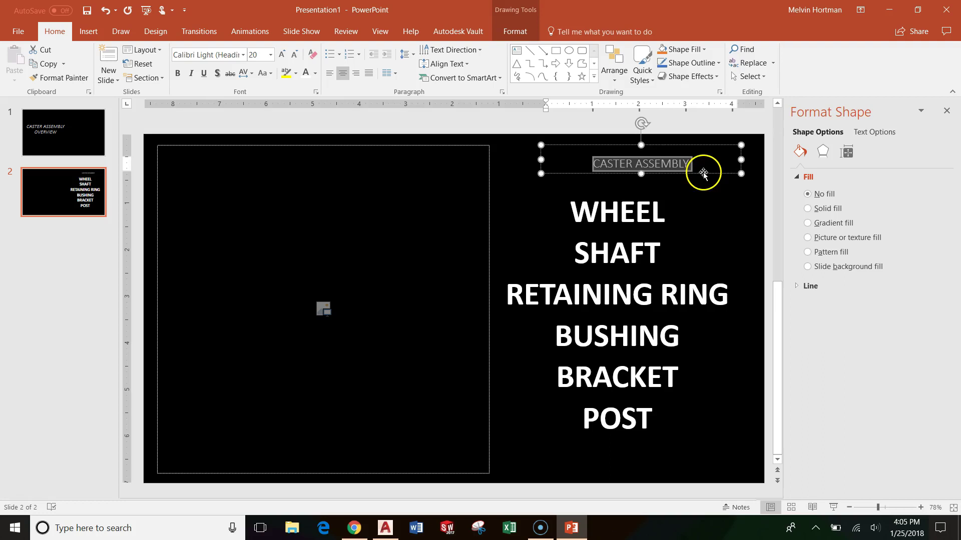
left_click_drag(703, 172, 678, 170)
left_click(718, 219)
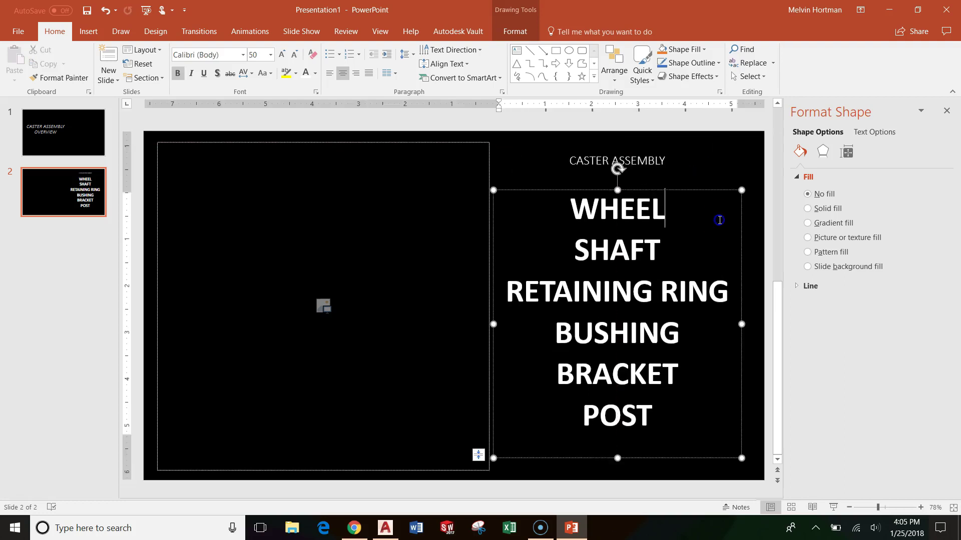
Check the list and title boxes on slide 2, then switch to the AutoCAD caster drawing
left_click(750, 178)
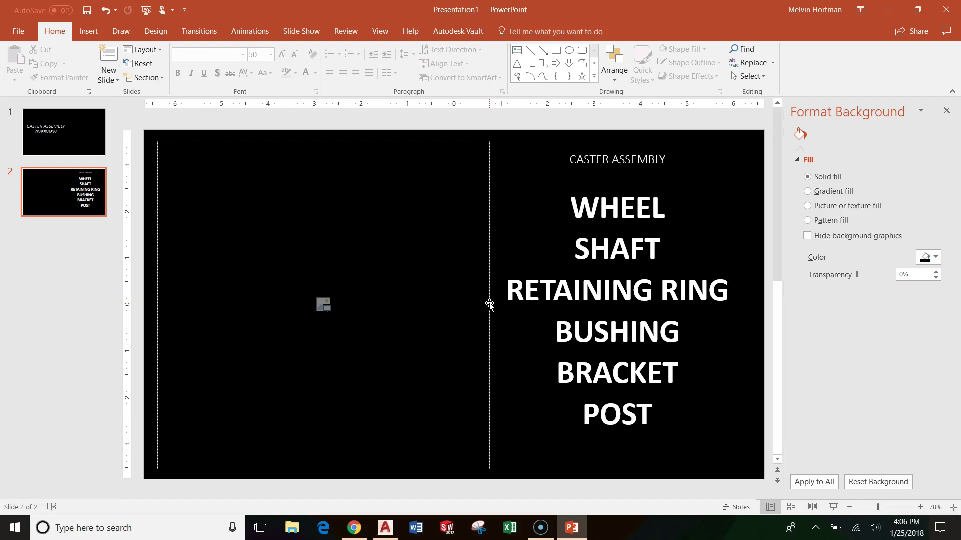
left_click(501, 289)
left_click(528, 173)
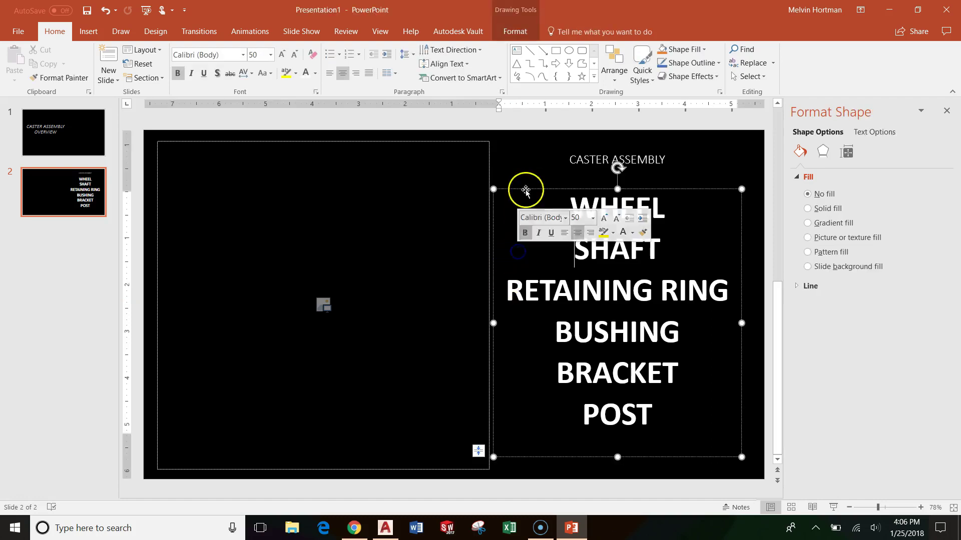
left_click(713, 208)
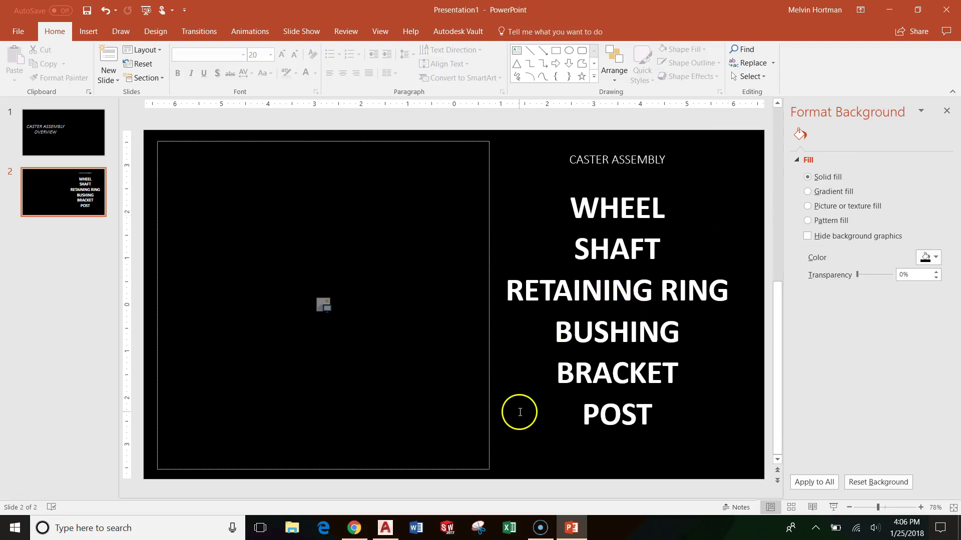
left_click(387, 528)
Zoom in and pan so the exploded caster sits enlarged in the middle of the drawing area
scroll(607, 350, "down", 5)
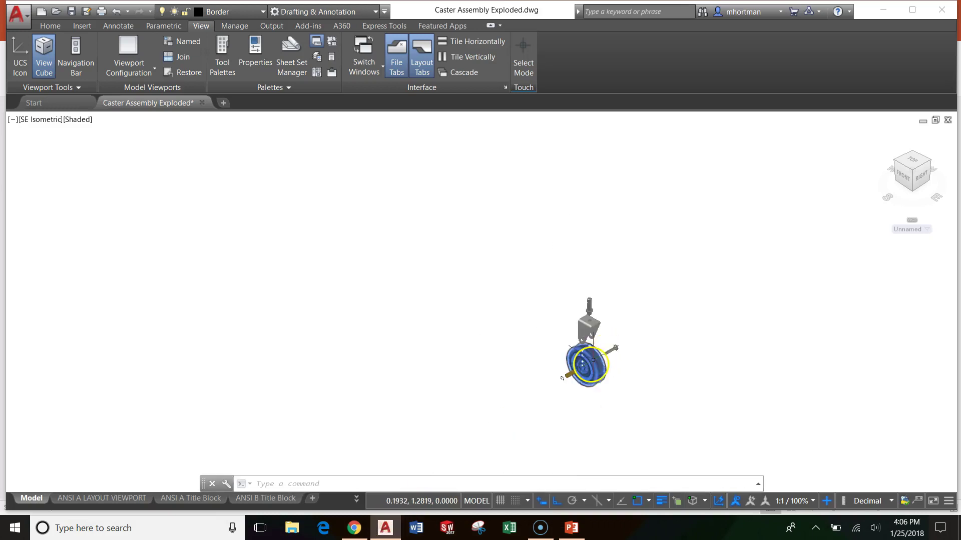
scroll(586, 365, "up", 2)
scroll(592, 367, "up", 3)
left_click_drag(615, 283, 515, 331)
key("Escape")
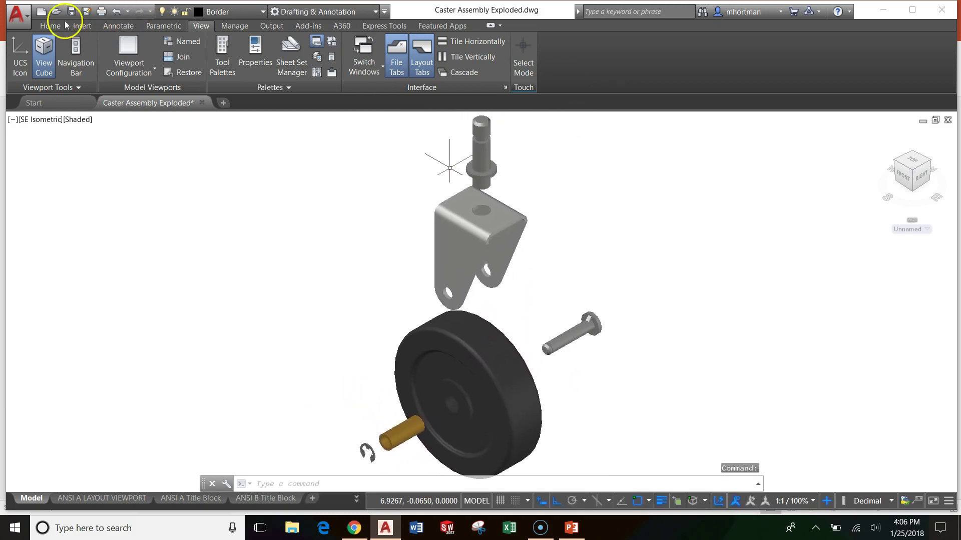
In Options, set the 3D parallel projection uniform background colour to Black
left_click(22, 23)
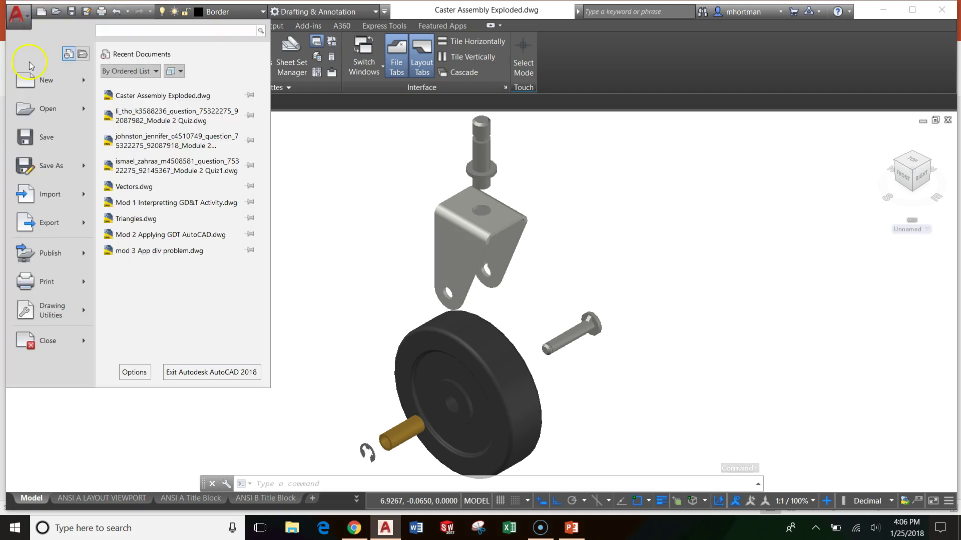
left_click(140, 374)
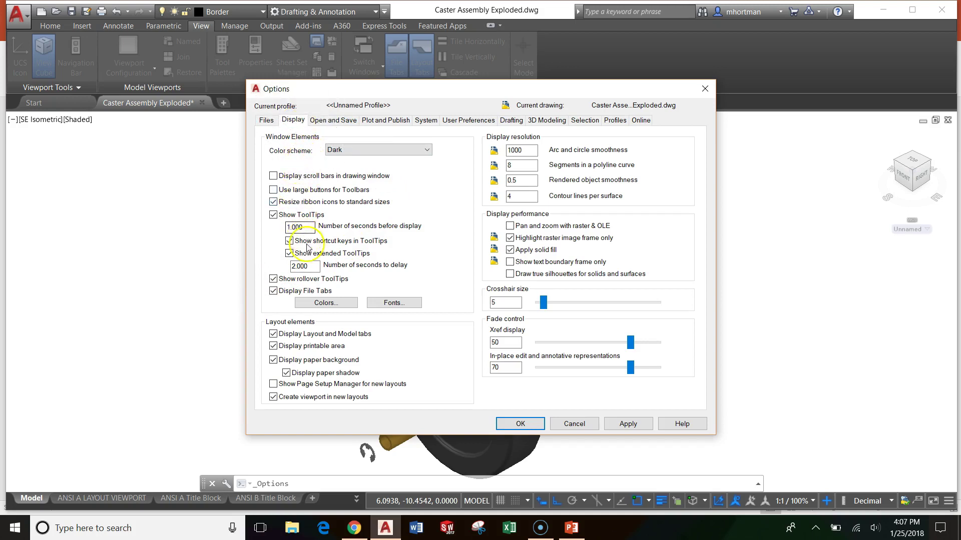
left_click(326, 303)
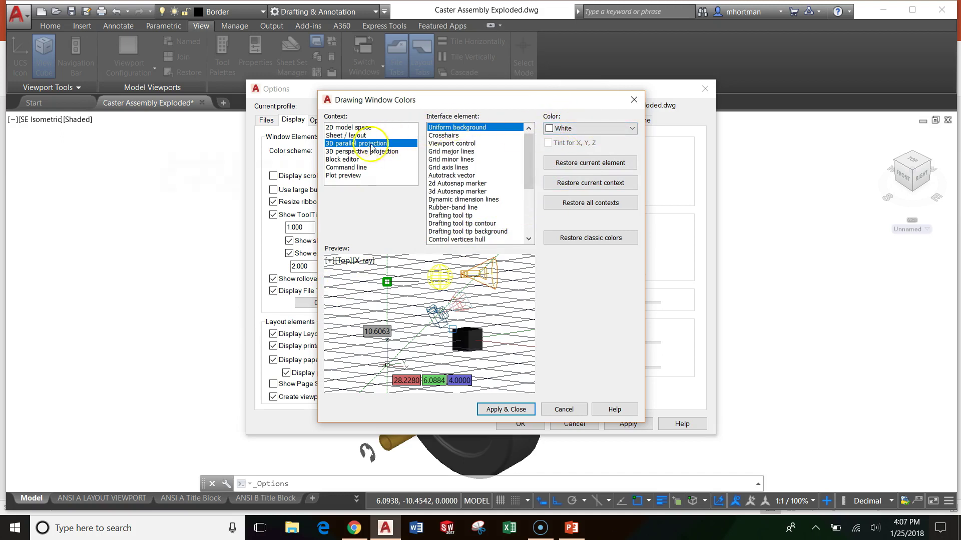
left_click(464, 129)
left_click(597, 129)
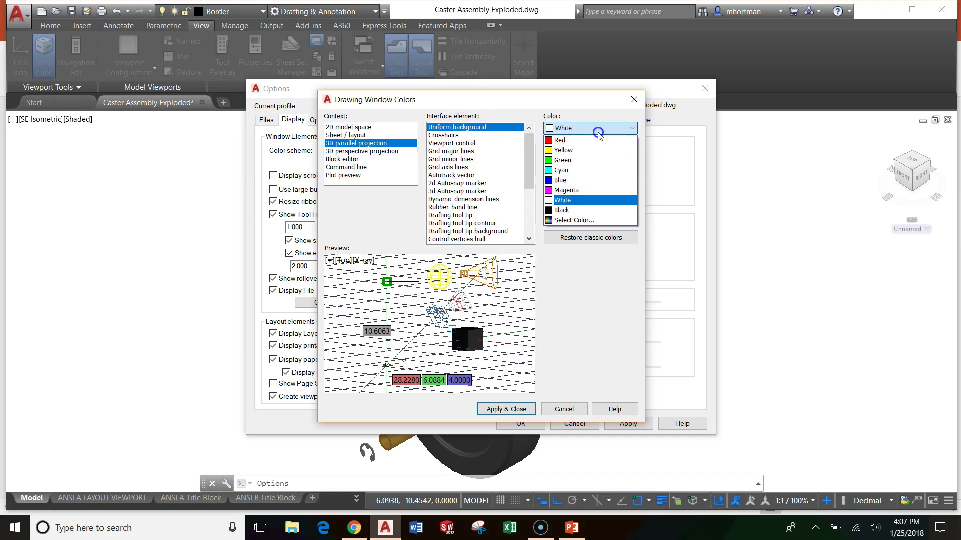
left_click(587, 210)
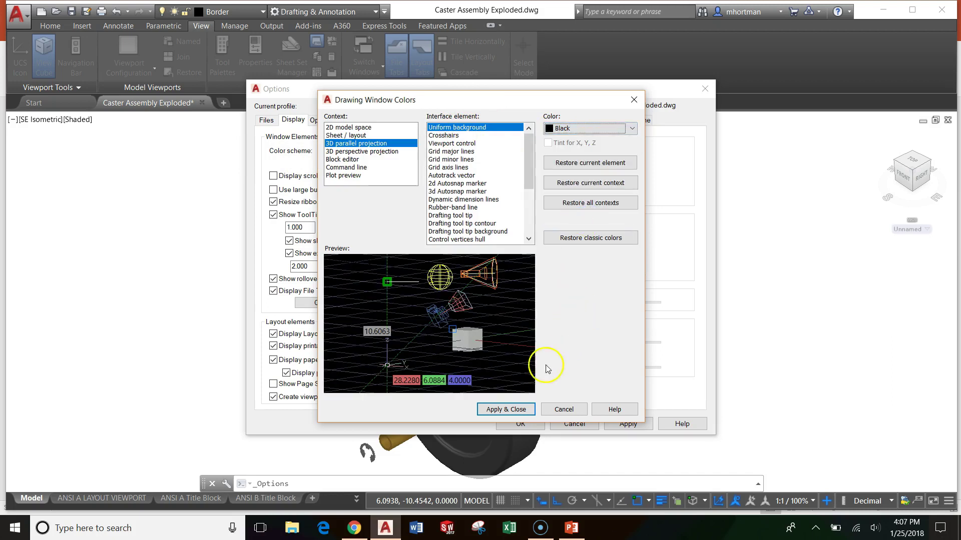
left_click(520, 410)
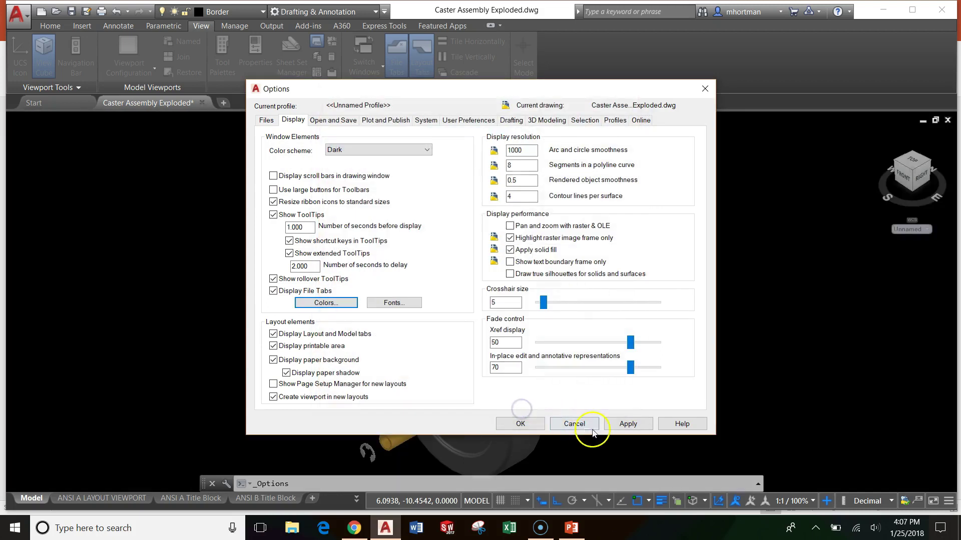
left_click(628, 426)
left_click(521, 423)
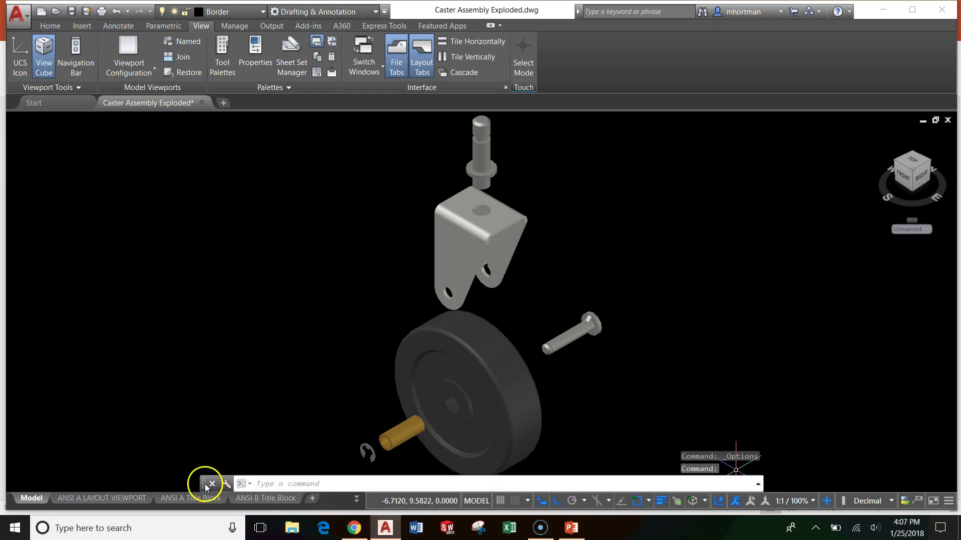
Move the command line to the right side and reorient the caster view with the ViewCube
left_click_drag(205, 480, 852, 309)
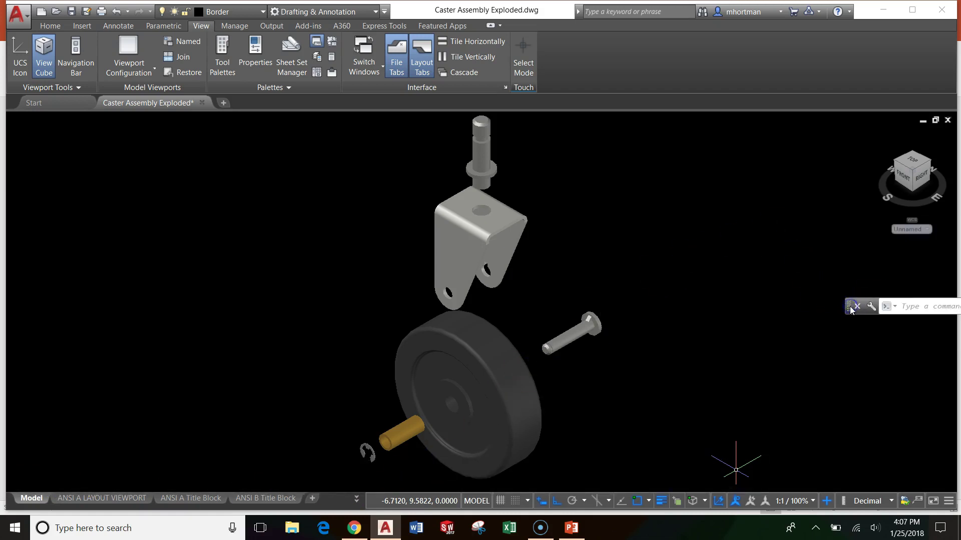
left_click(914, 172)
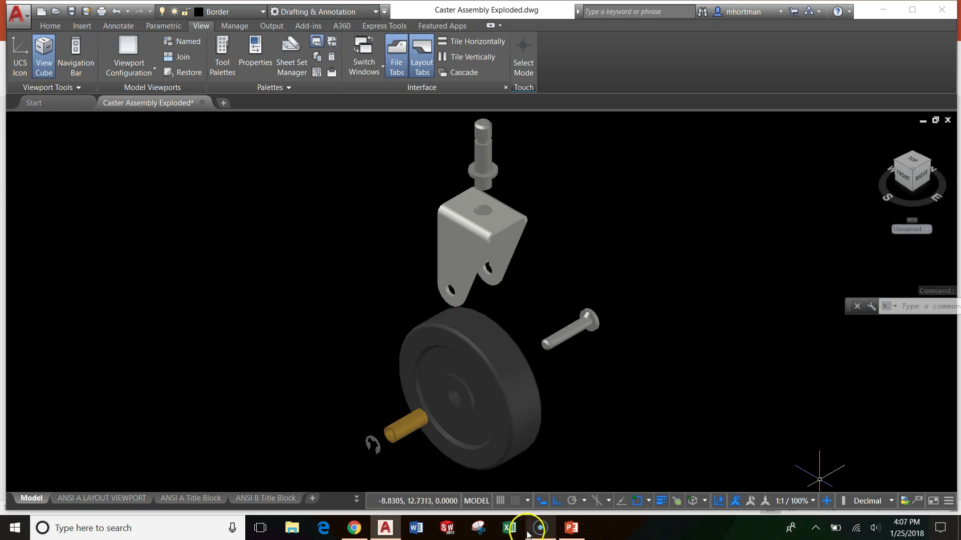
Capture a portrait snip around the exploded caster with Snipping Tool
left_click(478, 528)
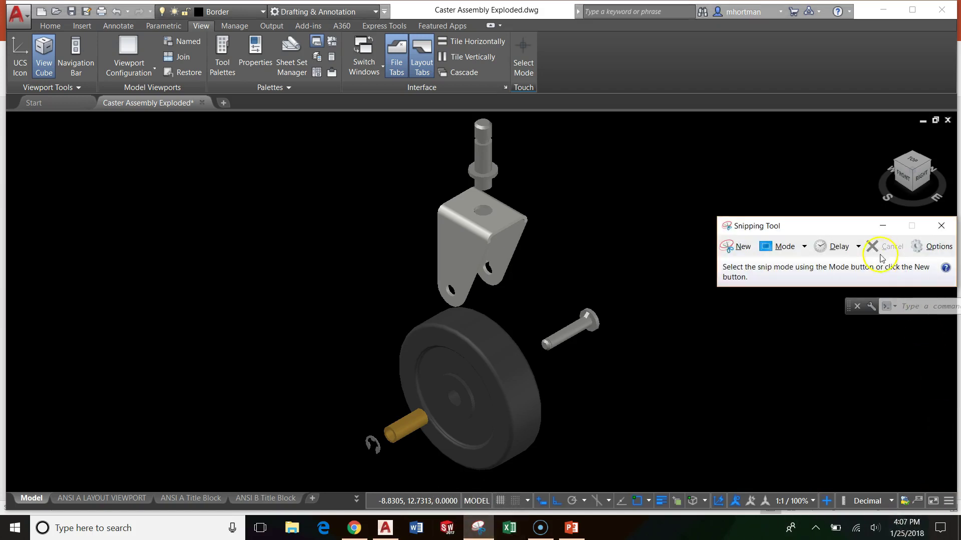
left_click(740, 247)
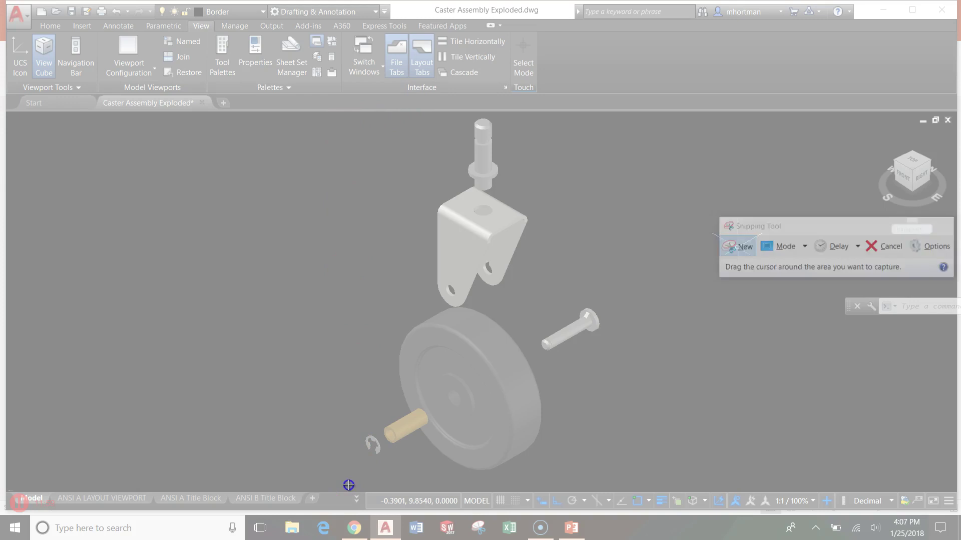
left_click_drag(348, 485, 624, 115)
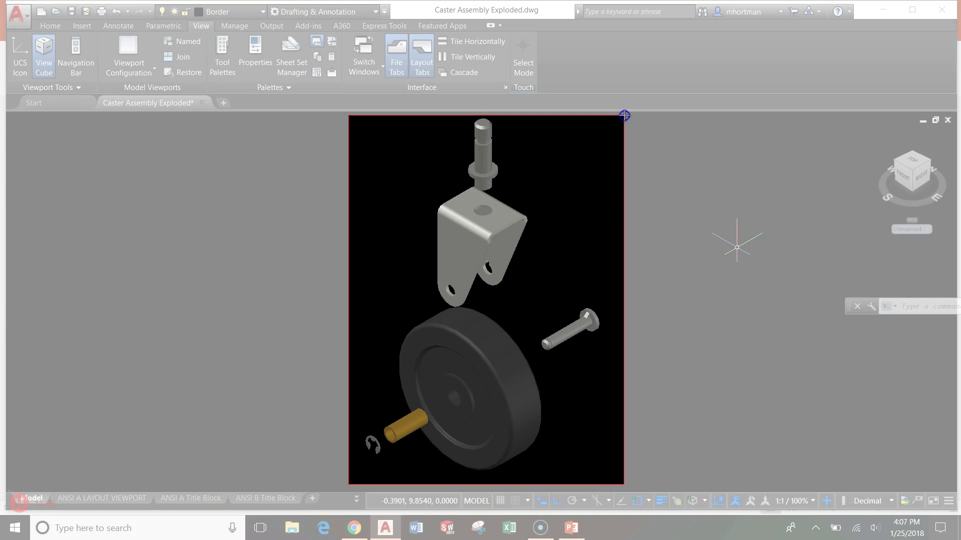
left_click_drag(624, 116, 624, 116)
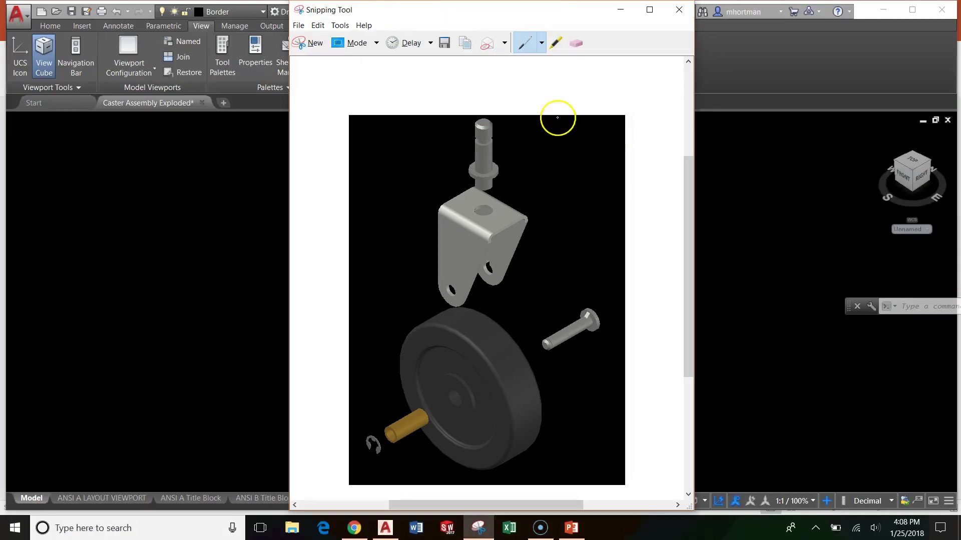
Save the snip as 'Caster Assembly Image 2' in Module 1_PowerPoint and minimize Snipping Tool
left_click(446, 46)
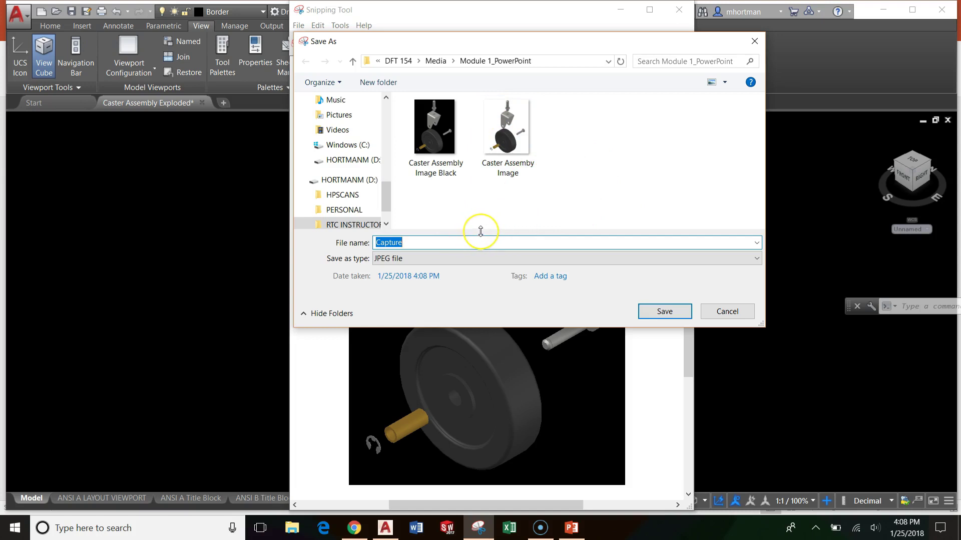
type("cAST")
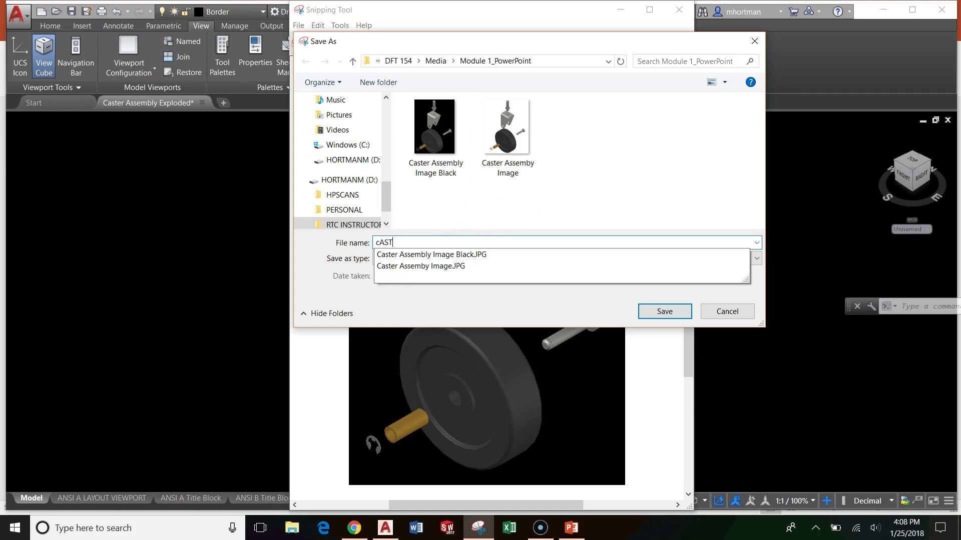
type("ER")
key("BackSpace")
key("BackSpace")
key("BackSpace")
key("BackSpace")
key("BackSpace")
key("BackSpace")
key("BackSpace")
key("Caps_Lock")
type("Caster Assembly Image")
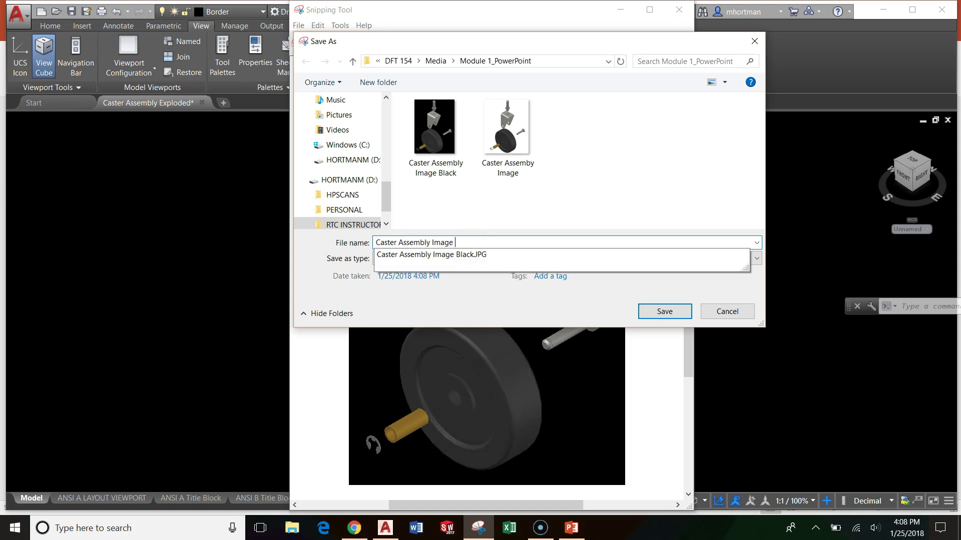
type(" 2")
key("Return")
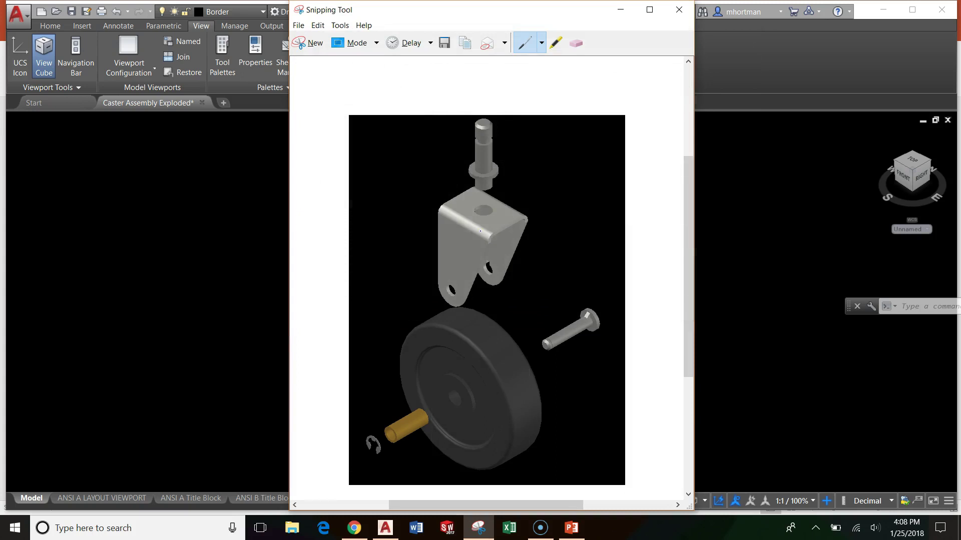
left_click(626, 10)
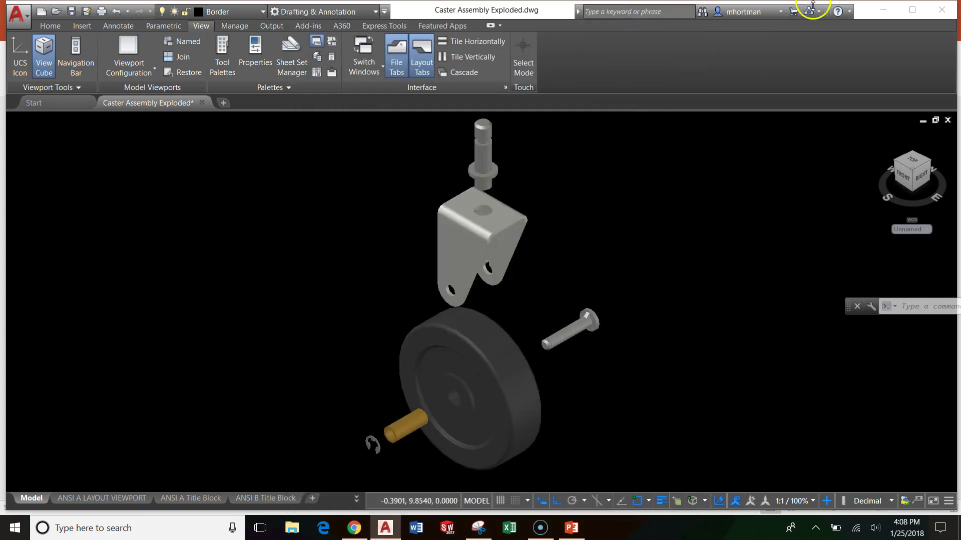
Insert the new caster image from D:\RTC INSTRUCTOR\DFT 154\Media\Module 1_PowerPoint into slide 2's picture placeholder
left_click(883, 9)
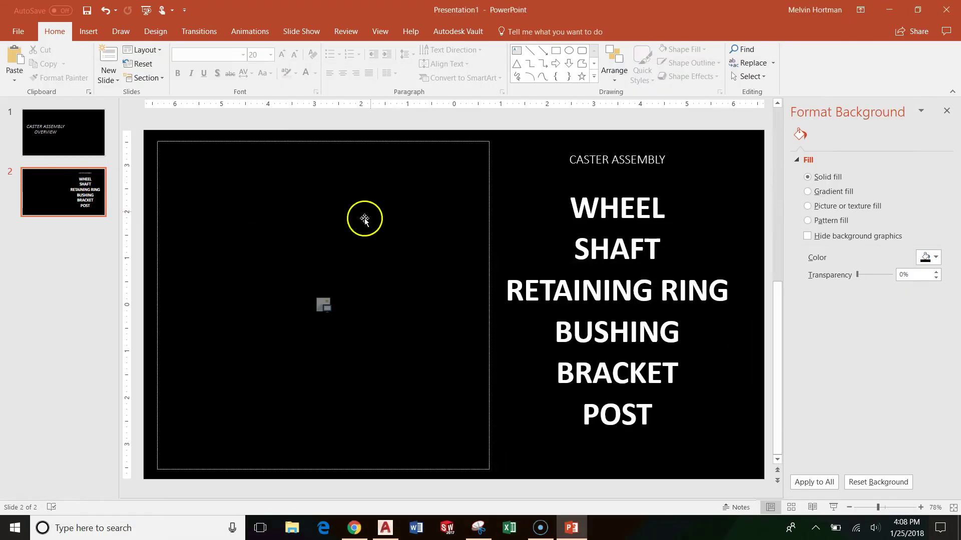
left_click(325, 308)
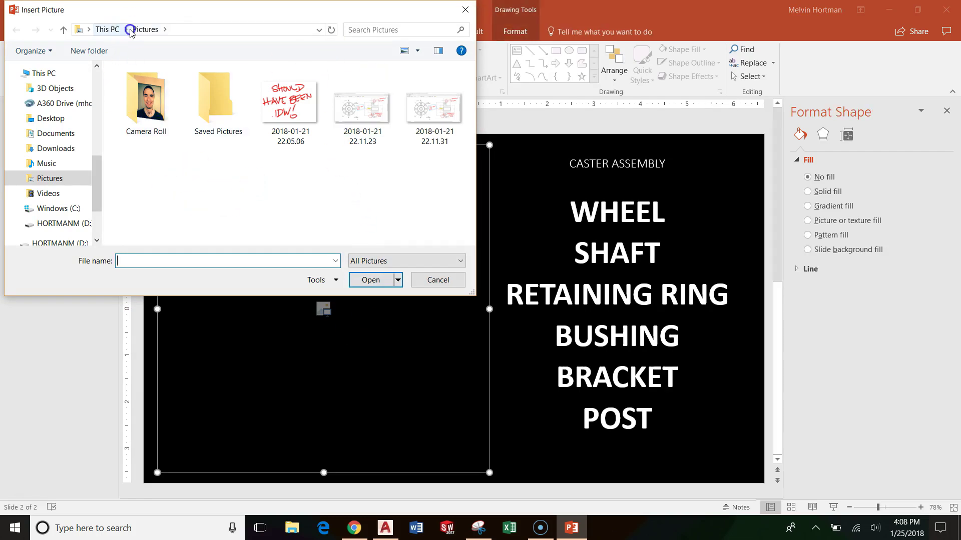
left_click(70, 223)
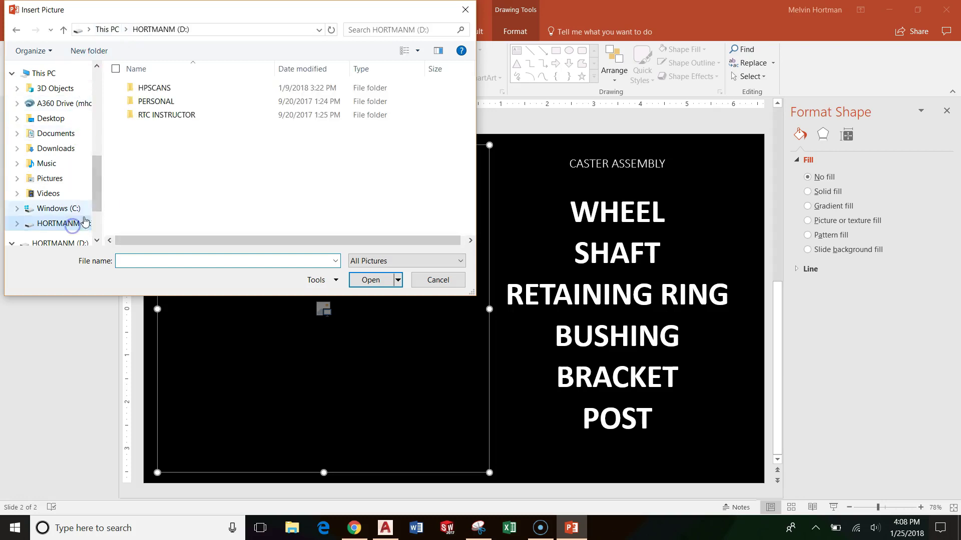
double_click(148, 120)
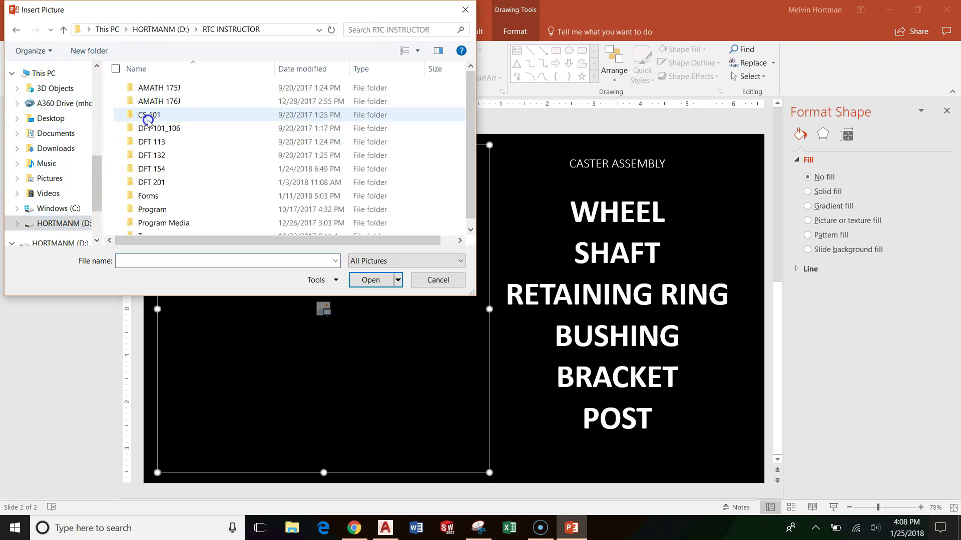
double_click(159, 169)
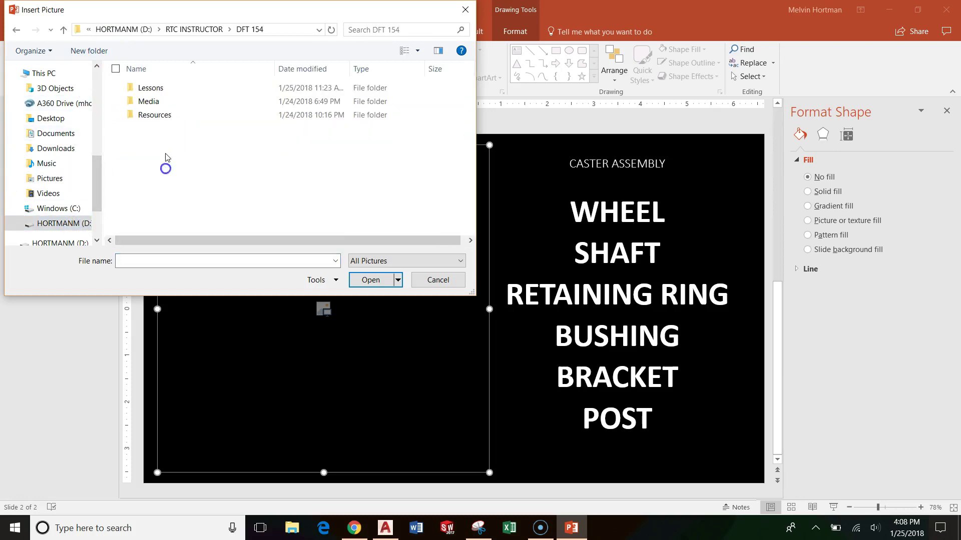
left_click(168, 89)
double_click(160, 102)
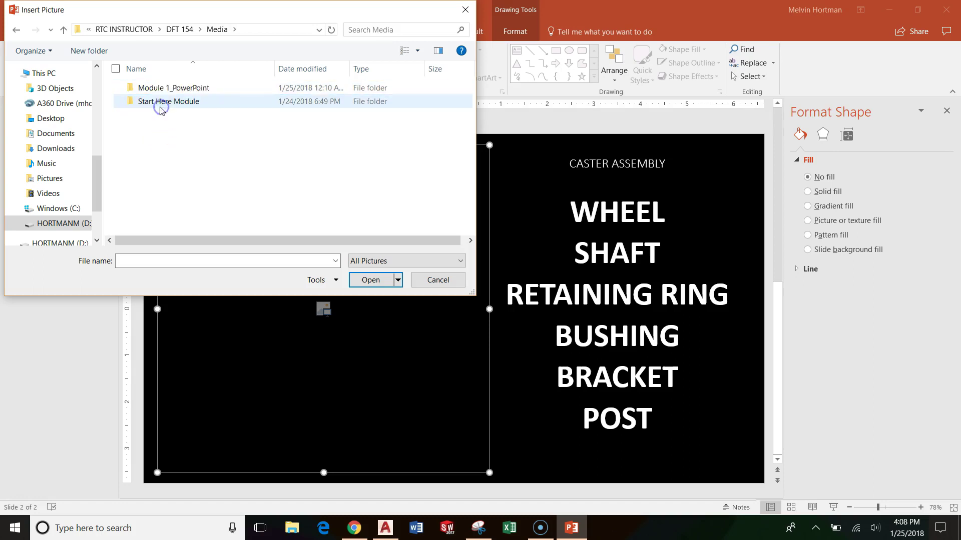
double_click(188, 88)
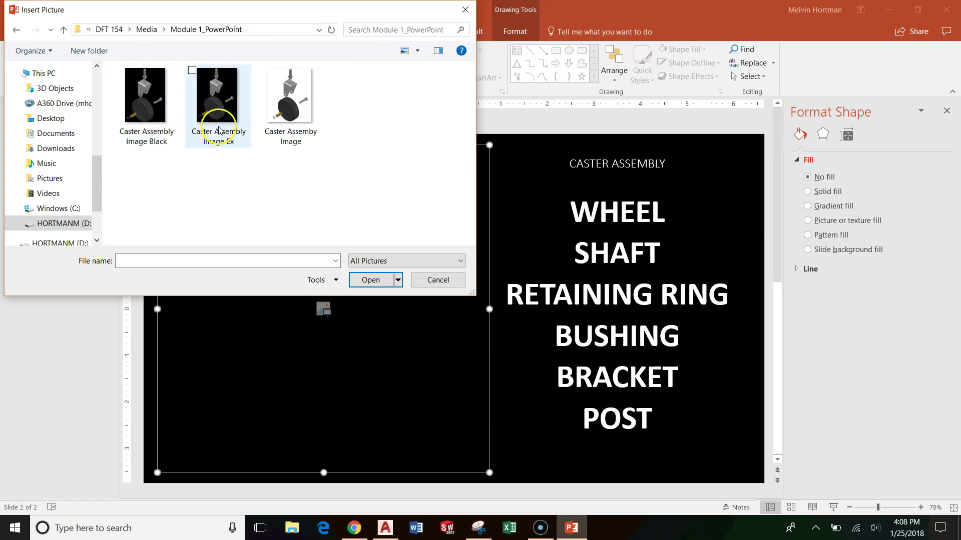
double_click(221, 97)
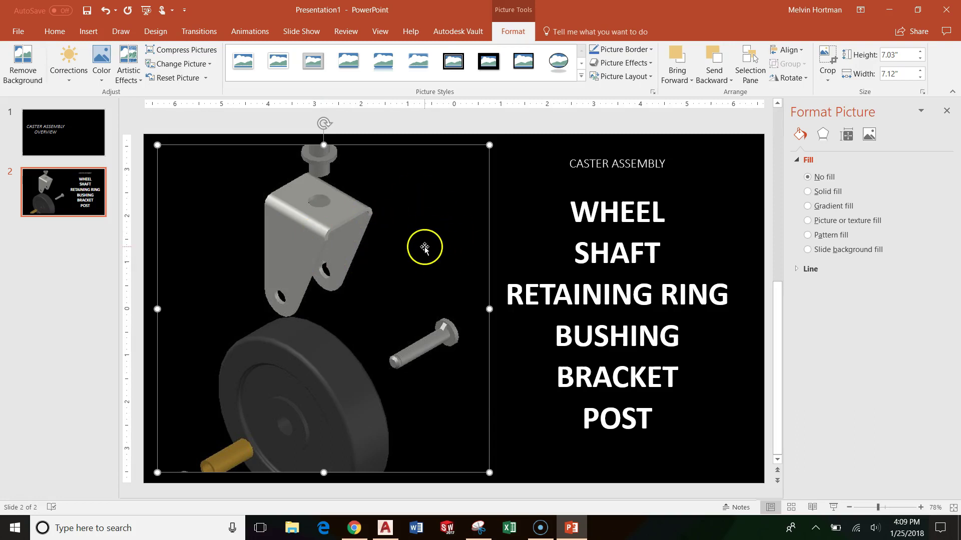
Crop the caster picture to a 3:4 ratio, extend the frame top and bottom, and fit the whole image
left_click(834, 76)
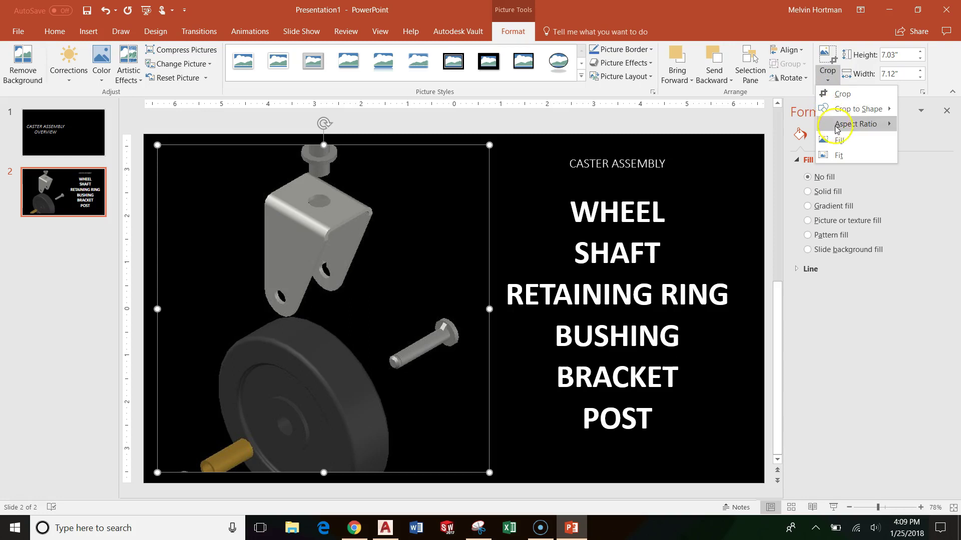
mouse_move(838, 131)
left_click(915, 181)
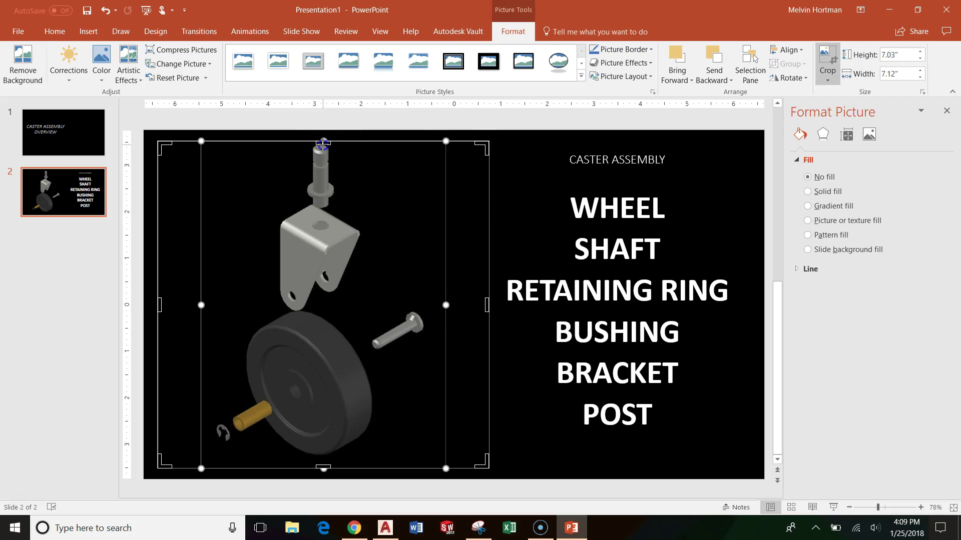
left_click_drag(323, 144, 323, 135)
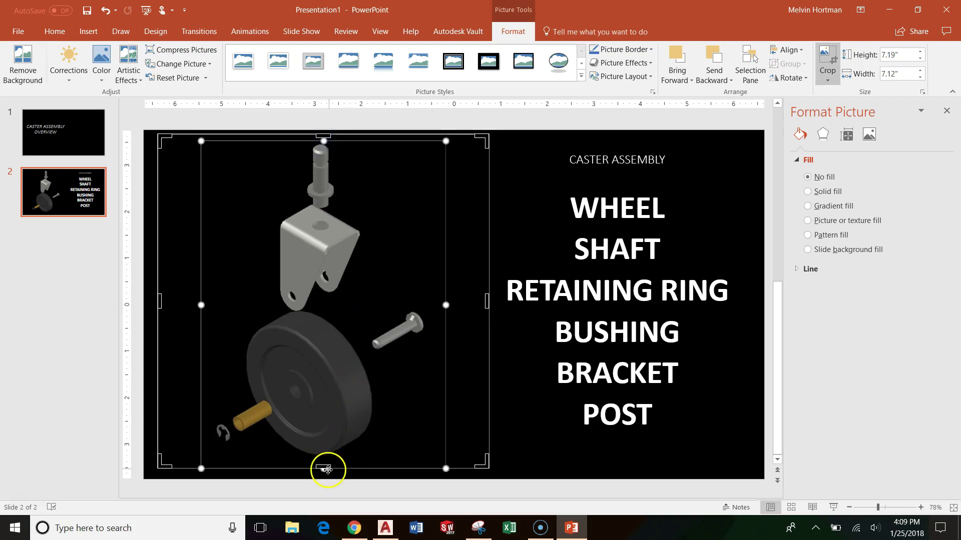
left_click_drag(325, 466, 323, 473)
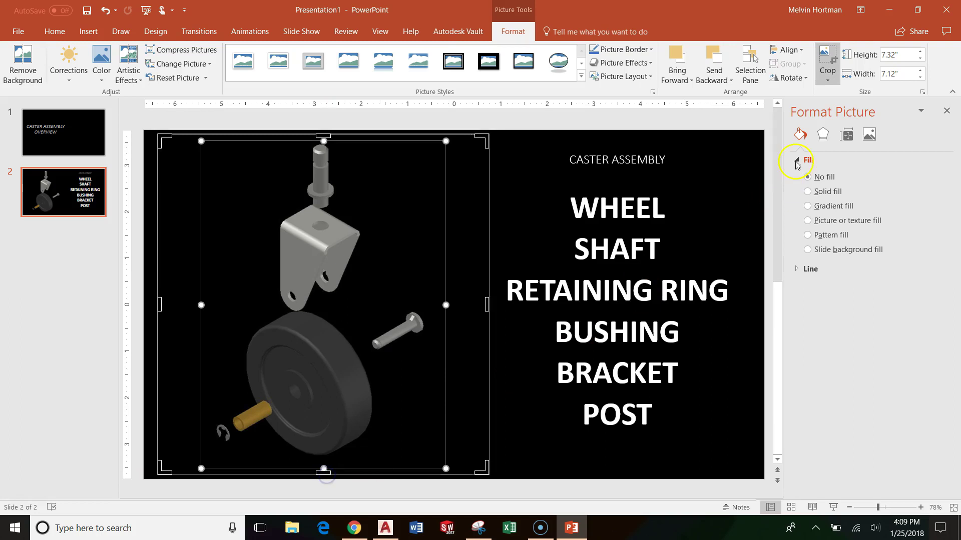
left_click(831, 87)
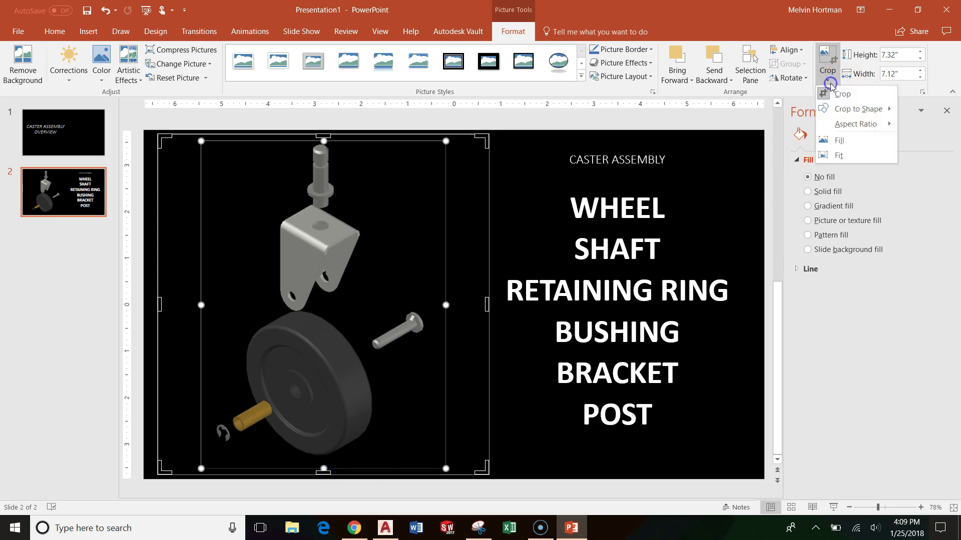
left_click(844, 156)
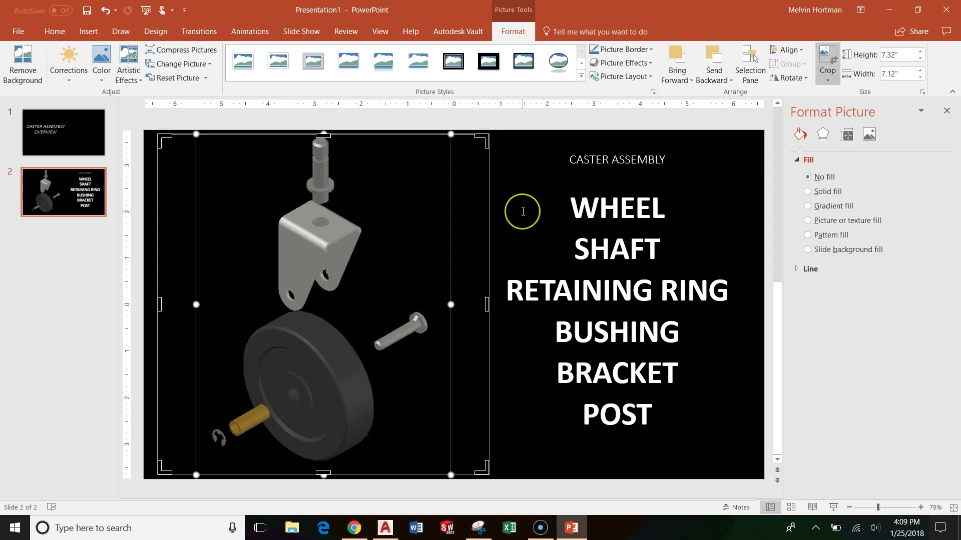
left_click(826, 54)
left_click(503, 248)
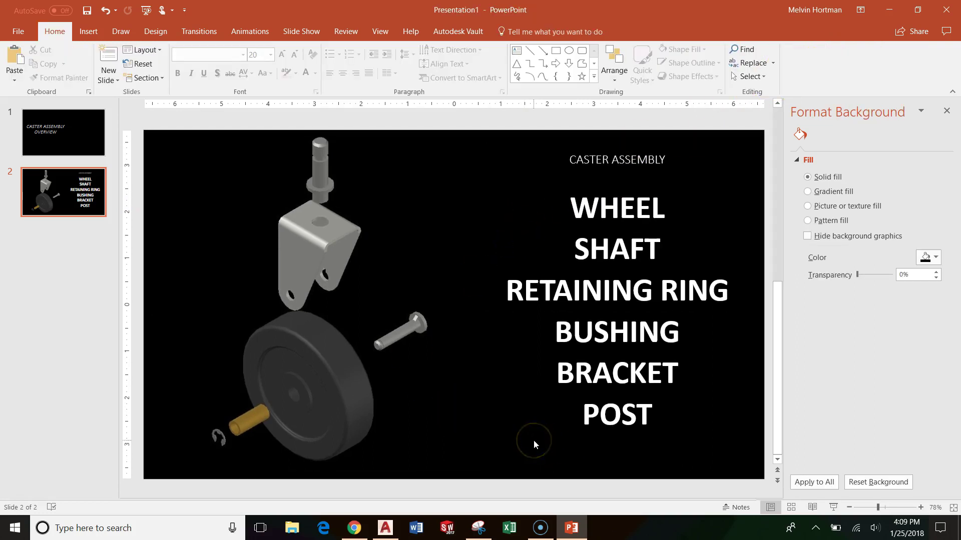
Copy the caster picture and paste it as a picture on slide 1, right of the title
left_click(341, 303)
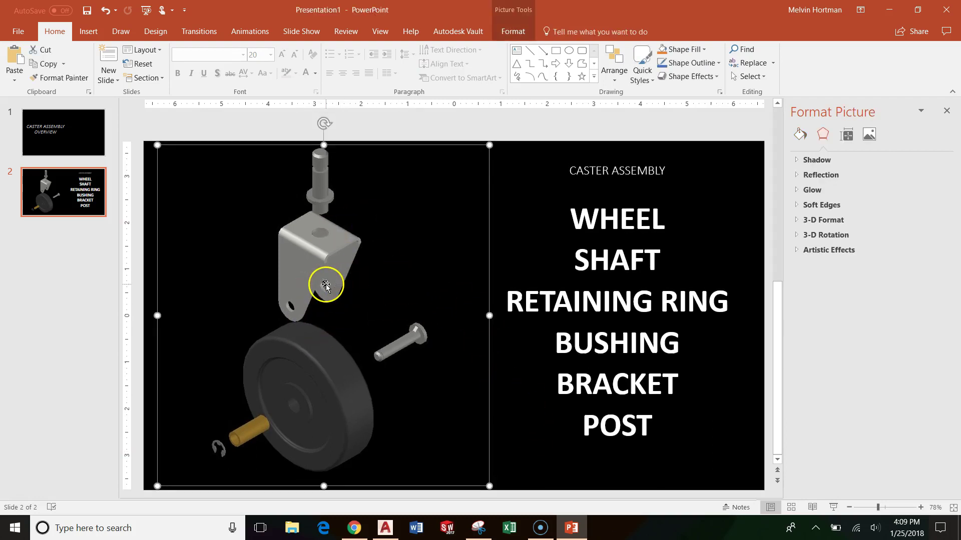
right_click(350, 239)
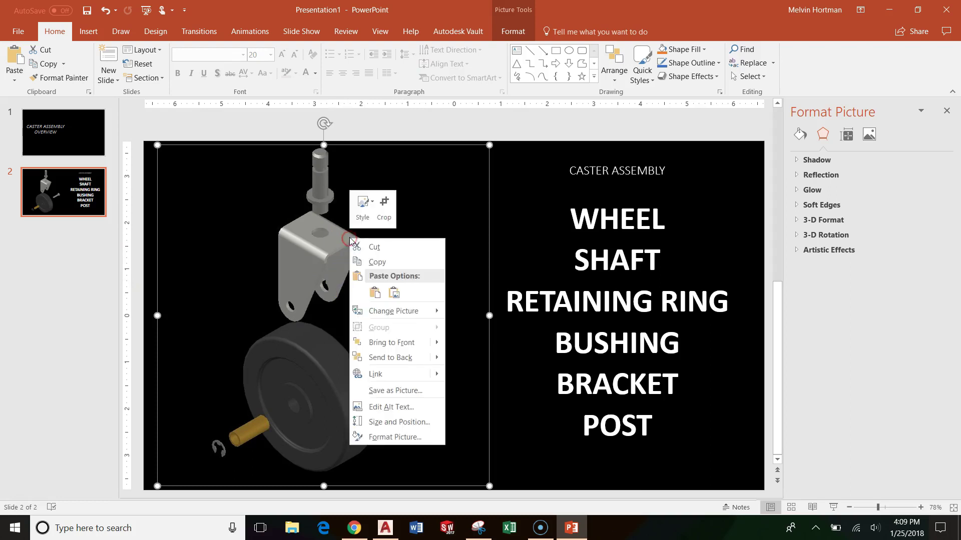
left_click(386, 265)
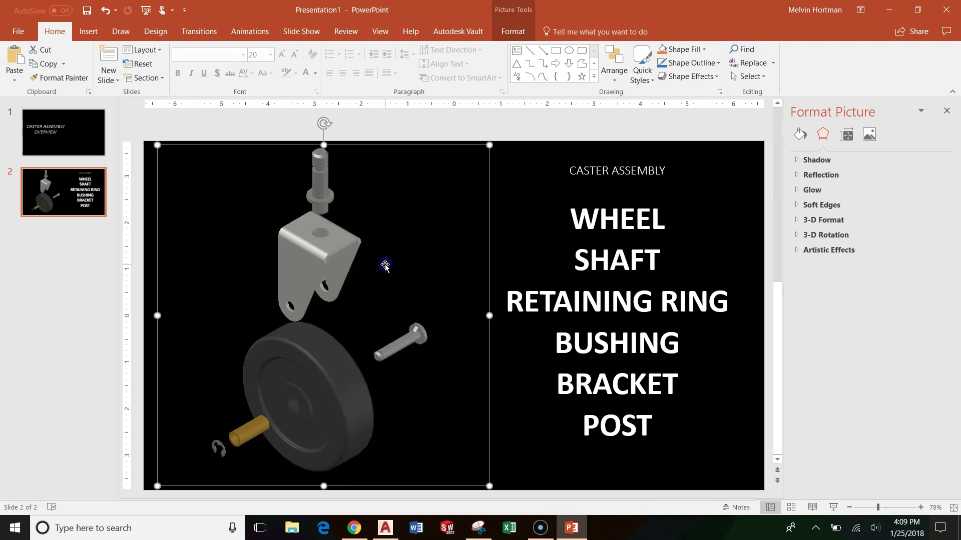
left_click(63, 133)
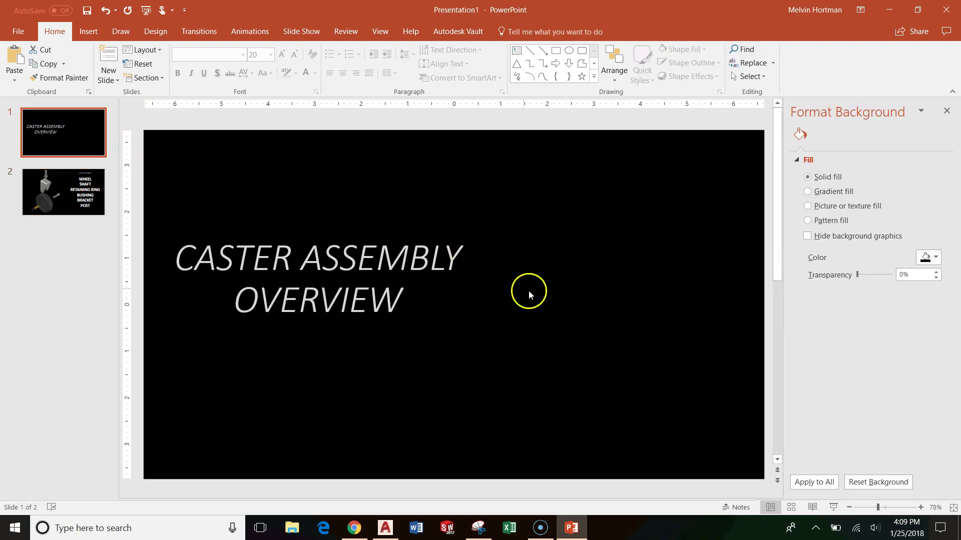
right_click(531, 291)
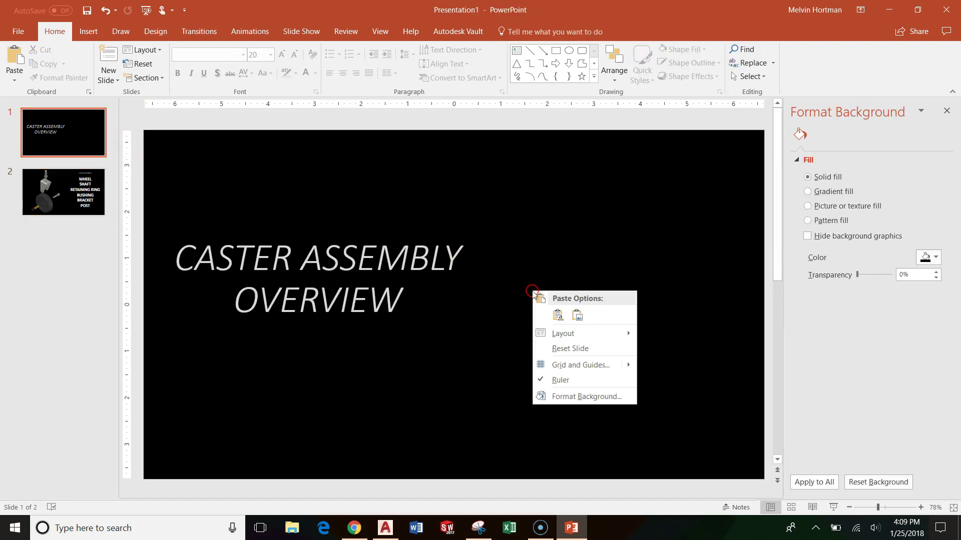
left_click(578, 320)
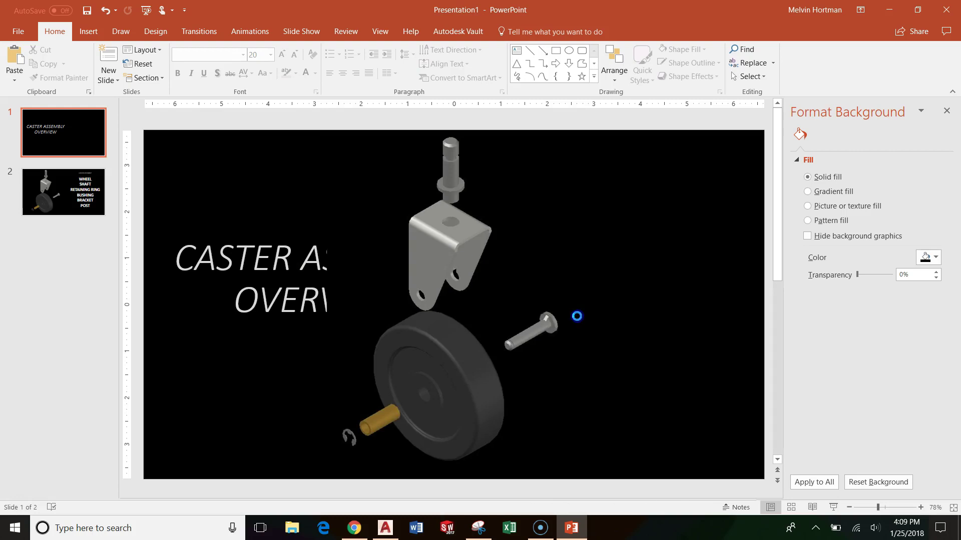
left_click_drag(448, 265, 616, 262)
left_click(324, 382)
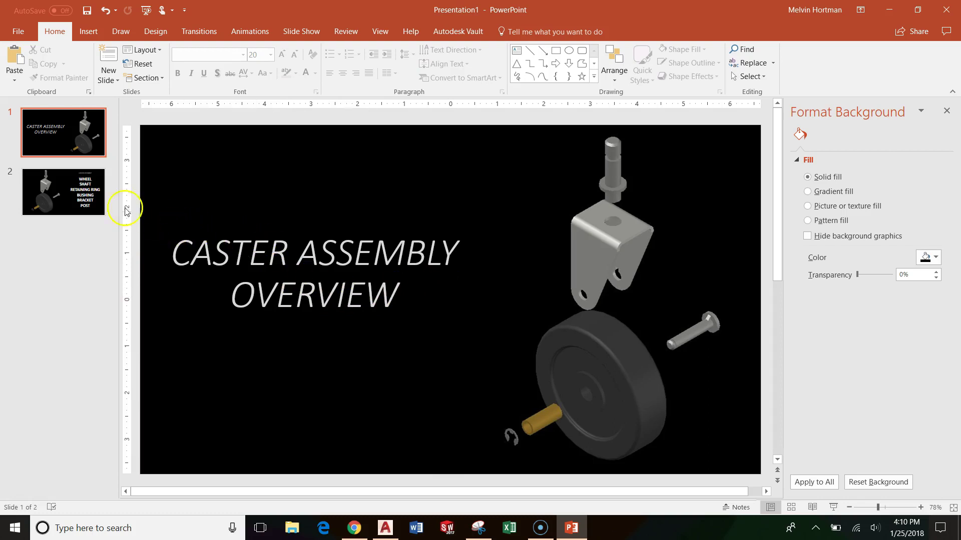
left_click(50, 193)
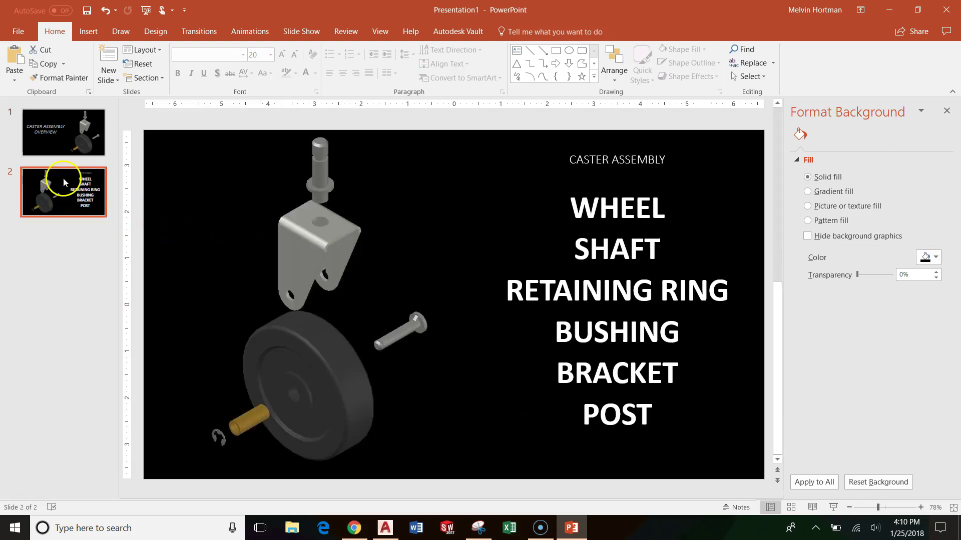
Review slide 1, close the Format Background pane, and return to slide 2
key("Up")
left_click(74, 193)
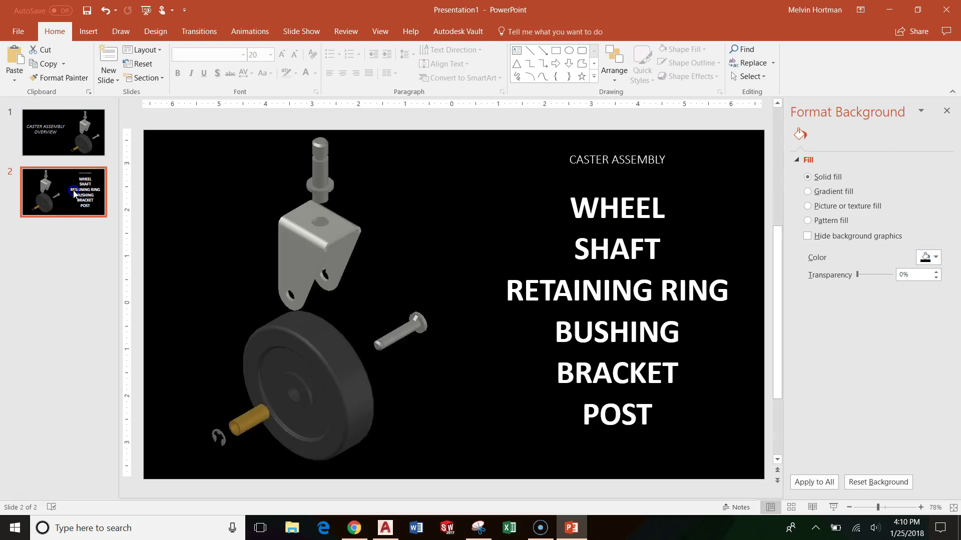
left_click(61, 130)
left_click(345, 145)
left_click(949, 112)
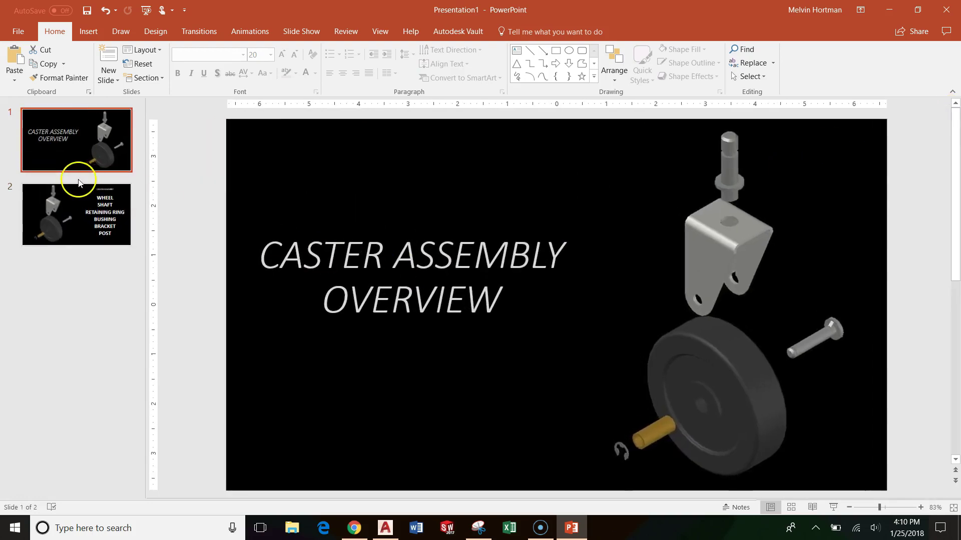
left_click(118, 225)
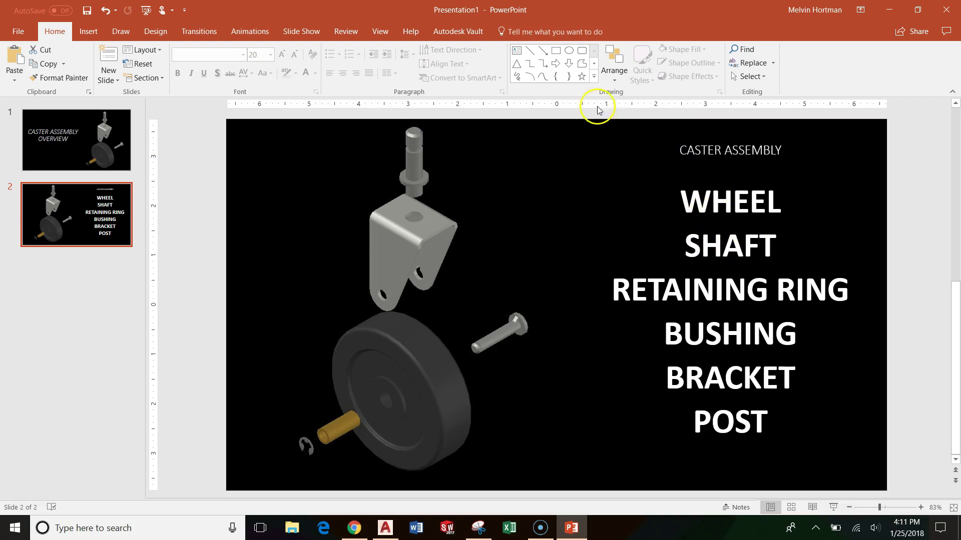
Give the WHEEL line on slide 2 an Appear entrance animation from the Animations gallery
left_click(251, 33)
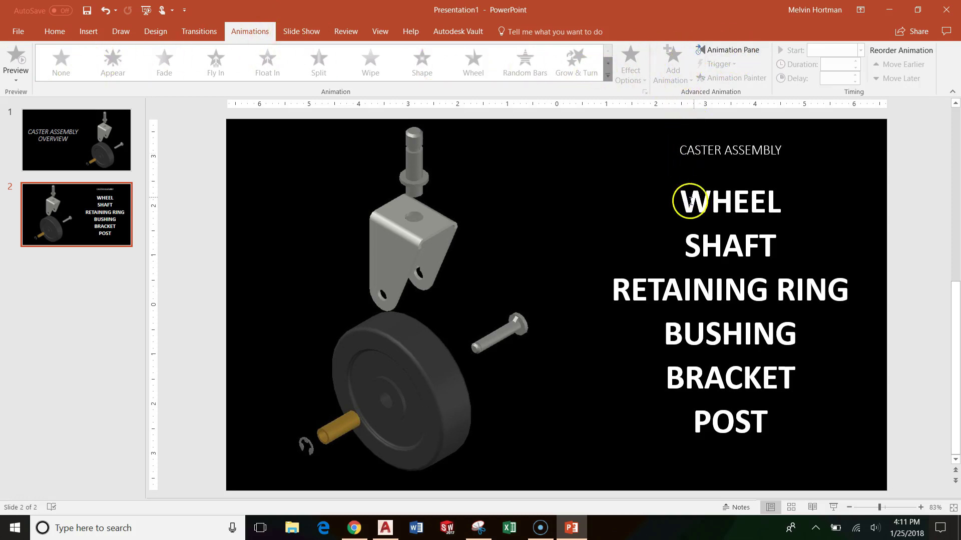
left_click_drag(681, 205, 774, 205)
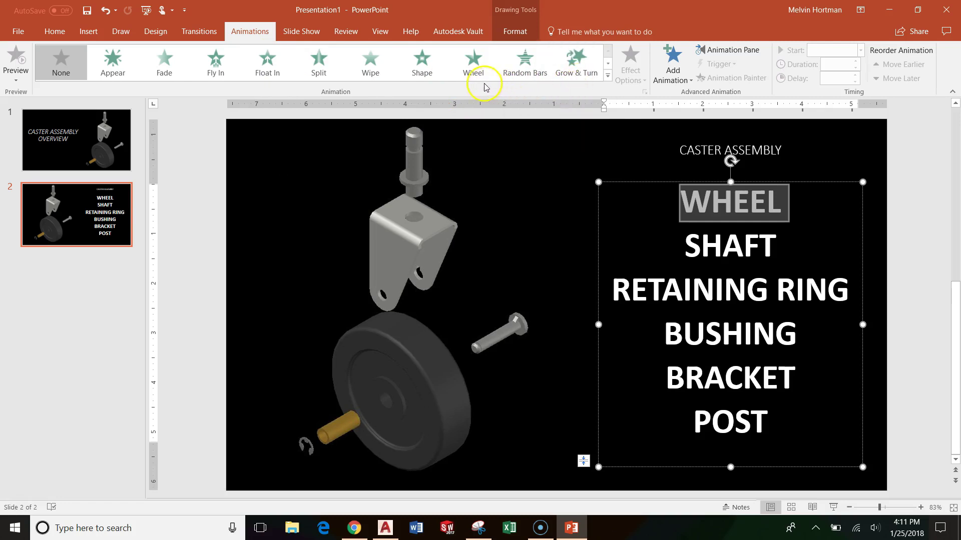
left_click(115, 64)
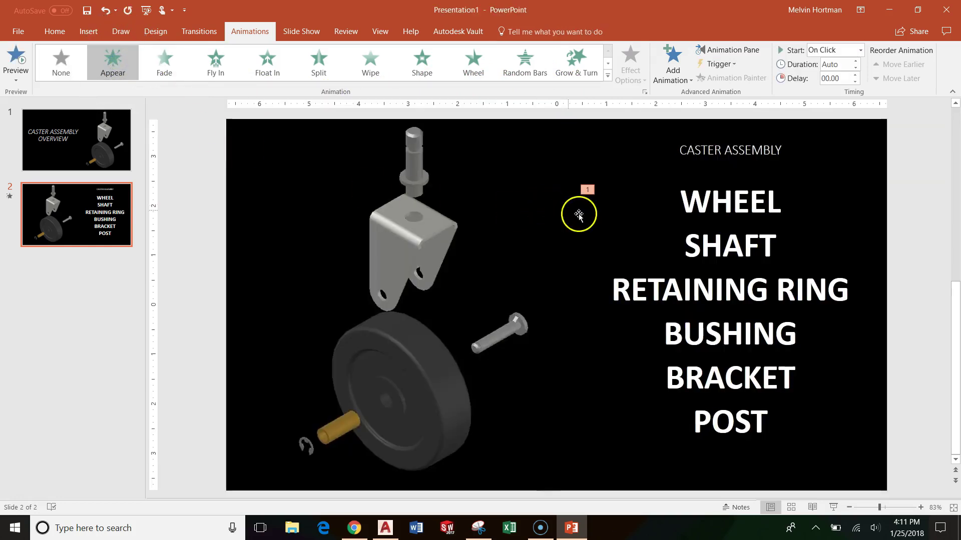
left_click(589, 189)
left_click(592, 195)
left_click(592, 194)
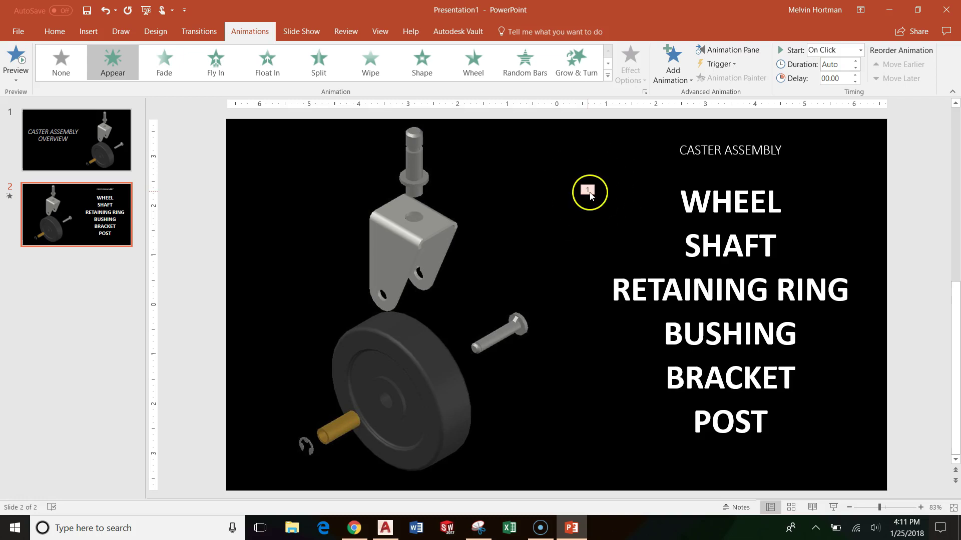
left_click(591, 194)
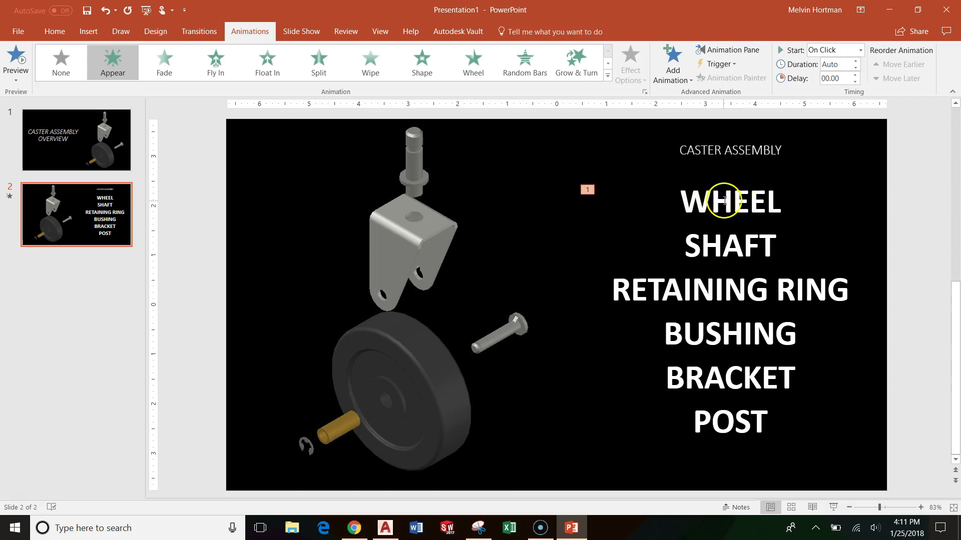
Show the Animation Pane and inspect the WHEEL entry's timing menu
left_click(733, 53)
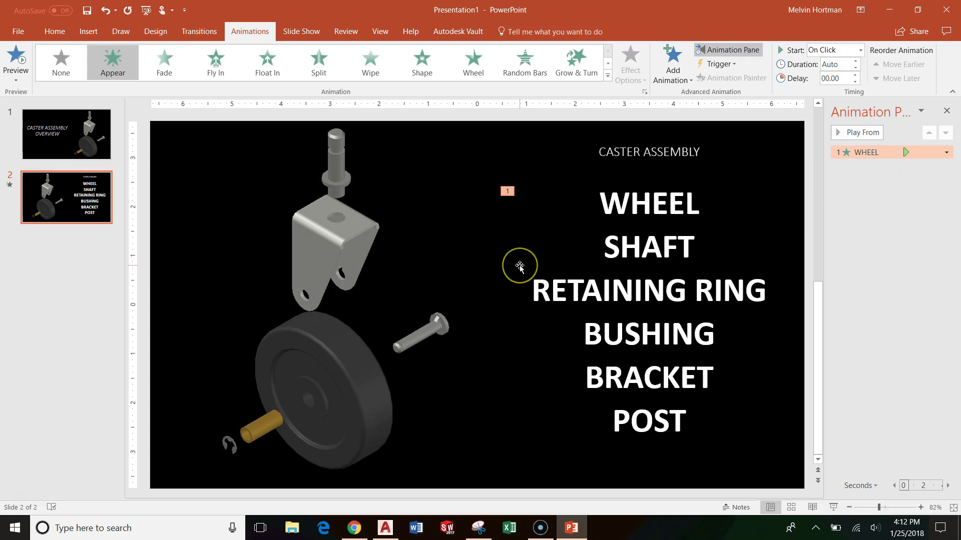
right_click(919, 152)
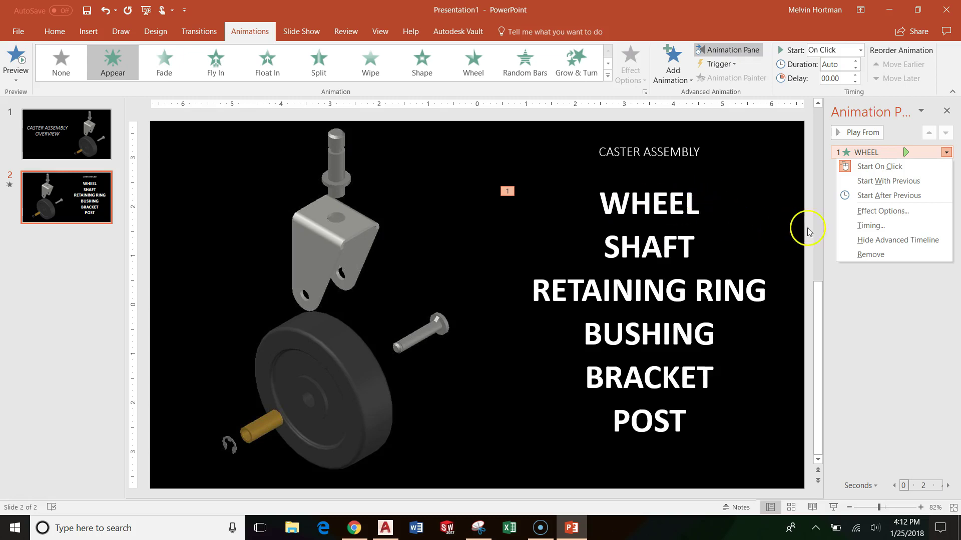
left_click(914, 312)
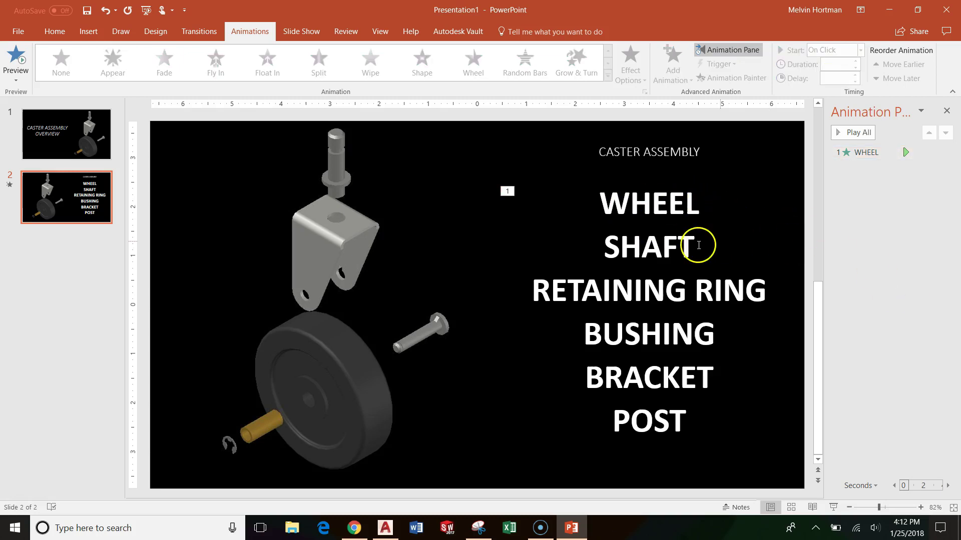
Give the SHAFT through POST lines an Appear animation and preview the show from slide 2
left_click_drag(602, 235, 724, 418)
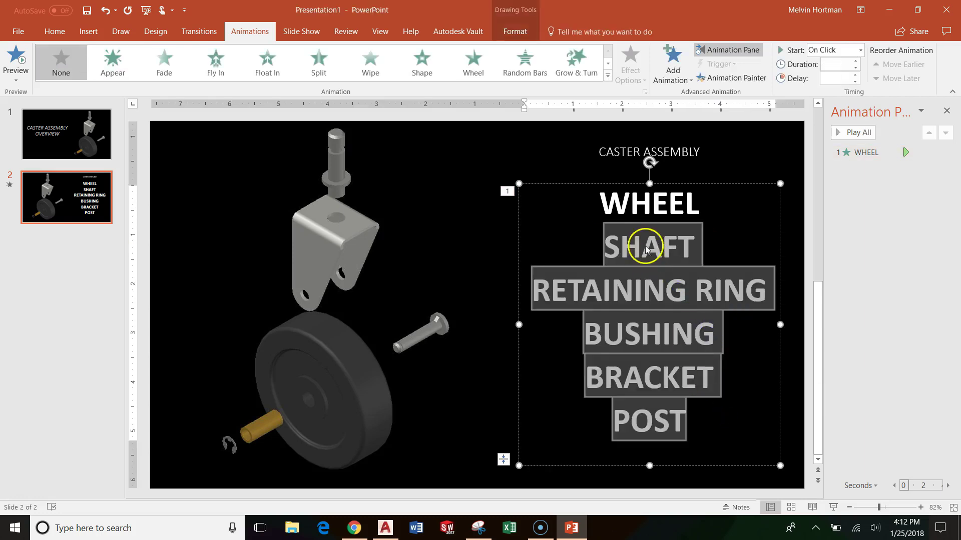
left_click(118, 73)
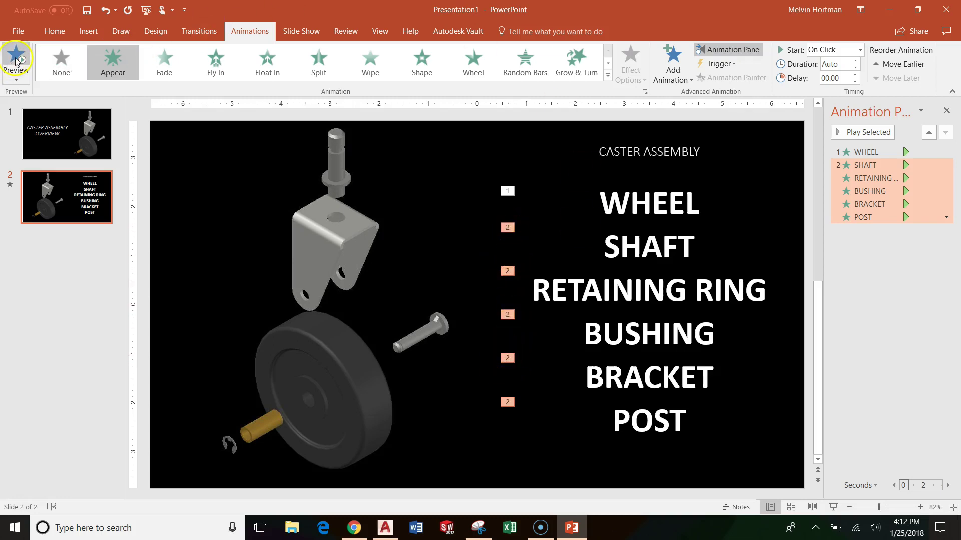
left_click(302, 31)
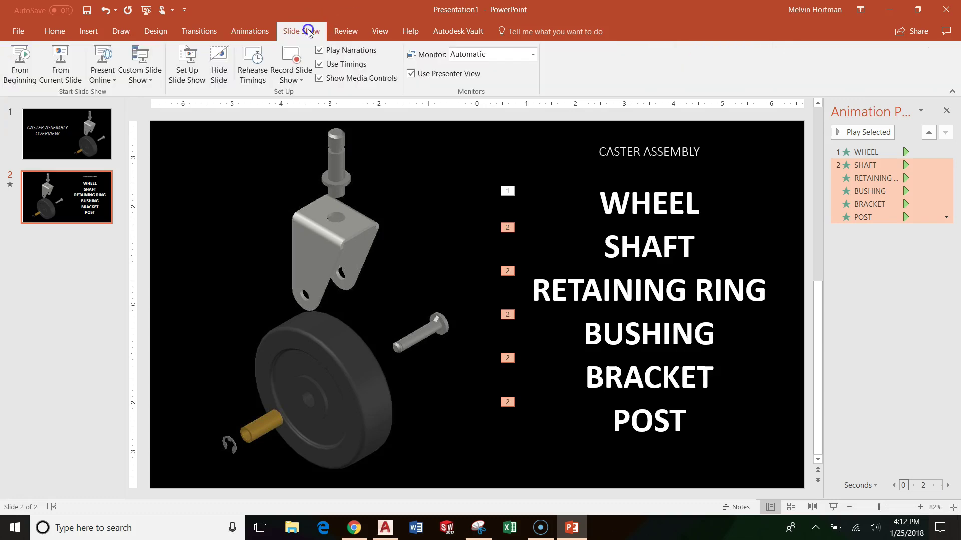
left_click(60, 57)
left_click(365, 102)
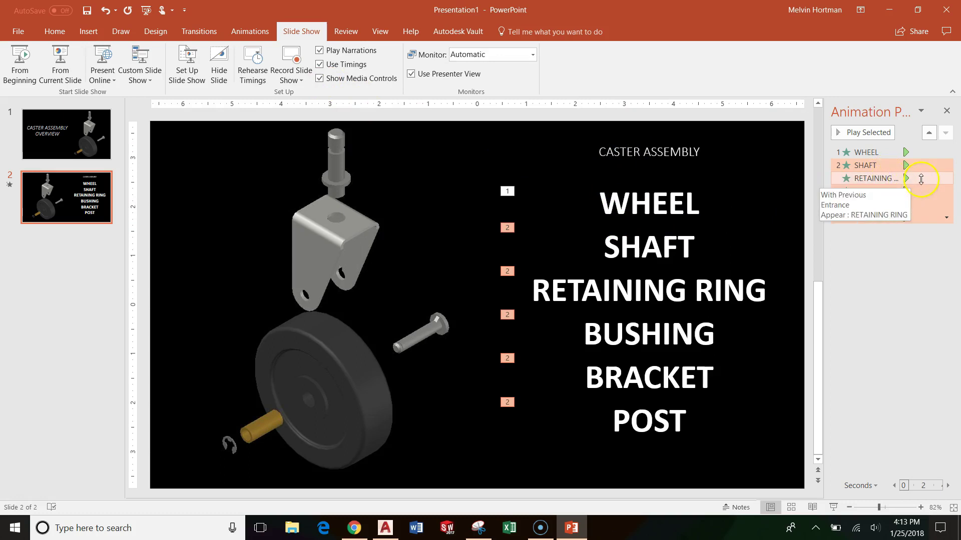
Set the RETAINING RING animation to start On Click
right_click(884, 181)
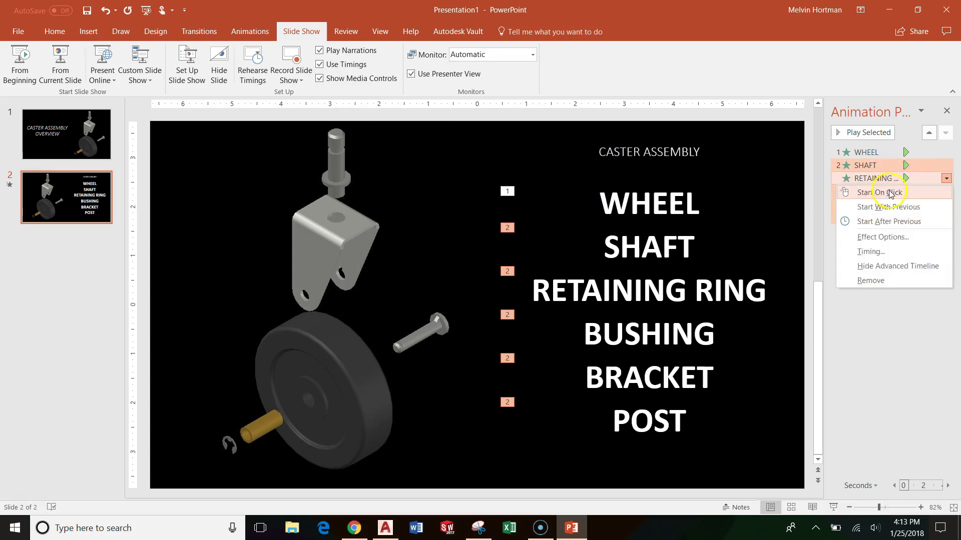
left_click(930, 182)
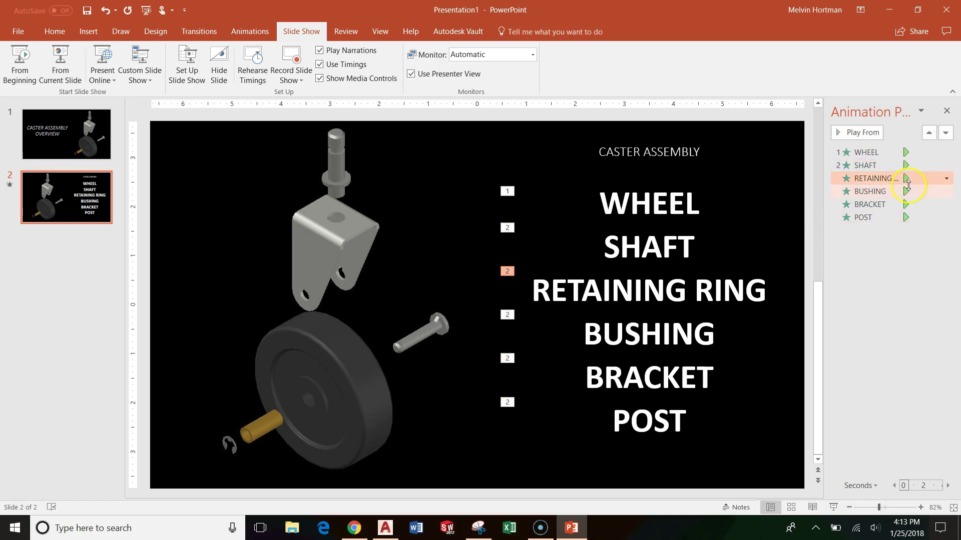
left_click(946, 178)
left_click(806, 178)
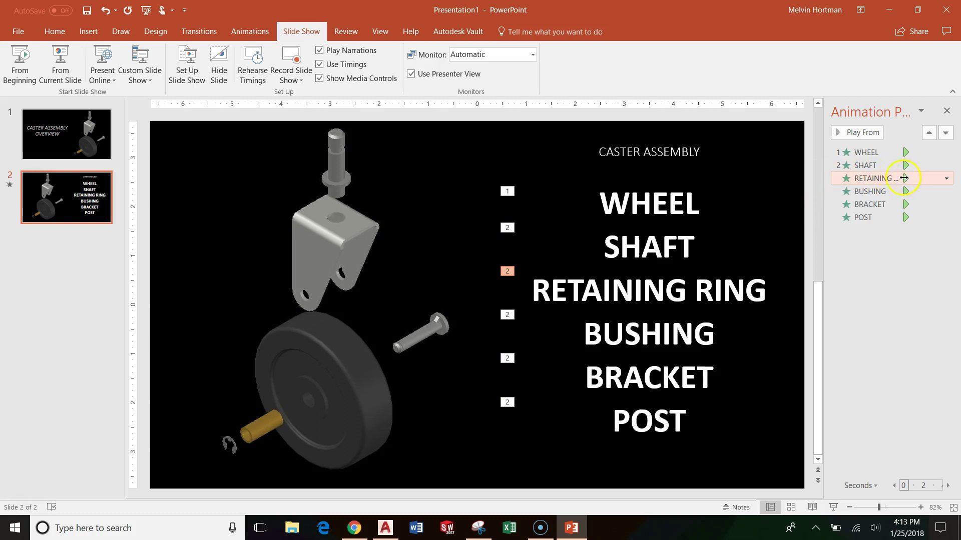
left_click(946, 179)
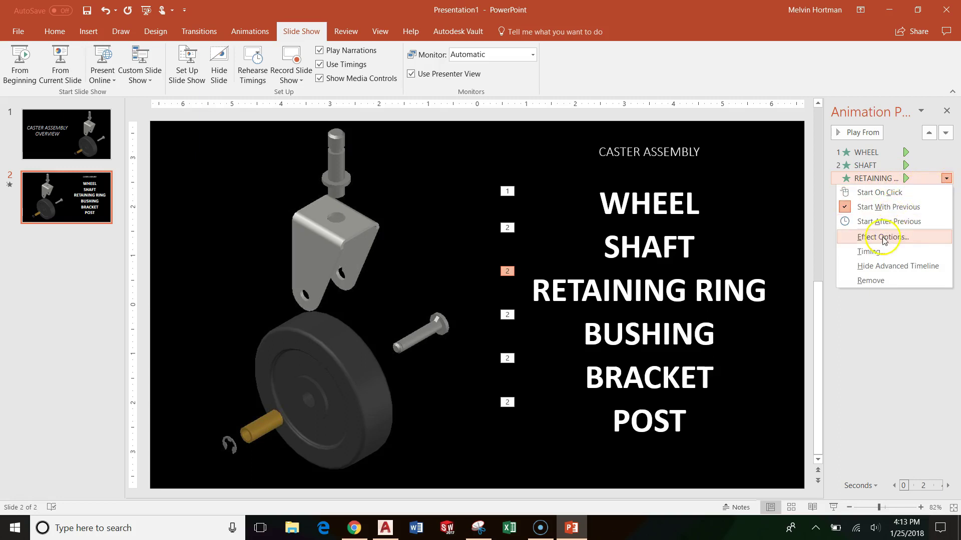
left_click(893, 192)
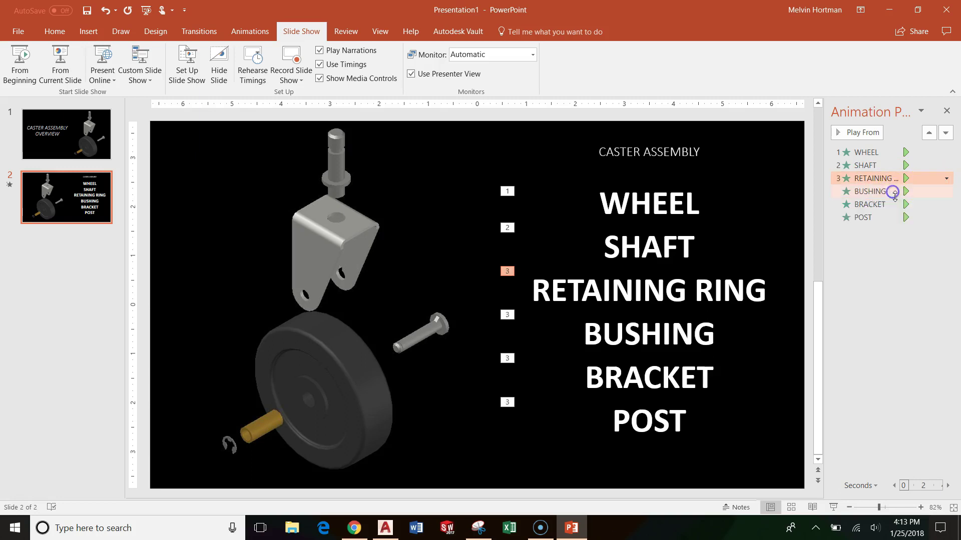
Set the BUSHING, BRACKET and POST animations to start On Click
left_click(949, 191)
left_click(947, 192)
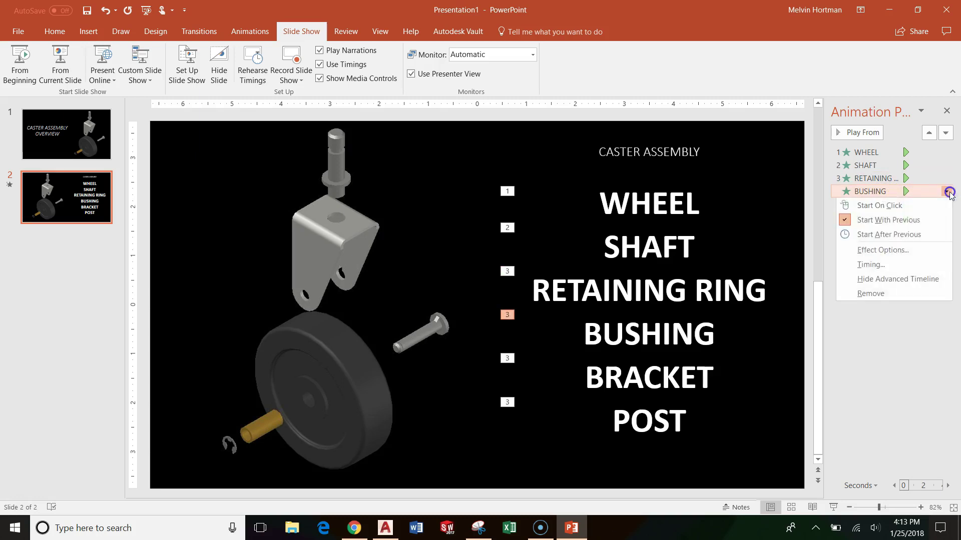
left_click(920, 202)
left_click(939, 205)
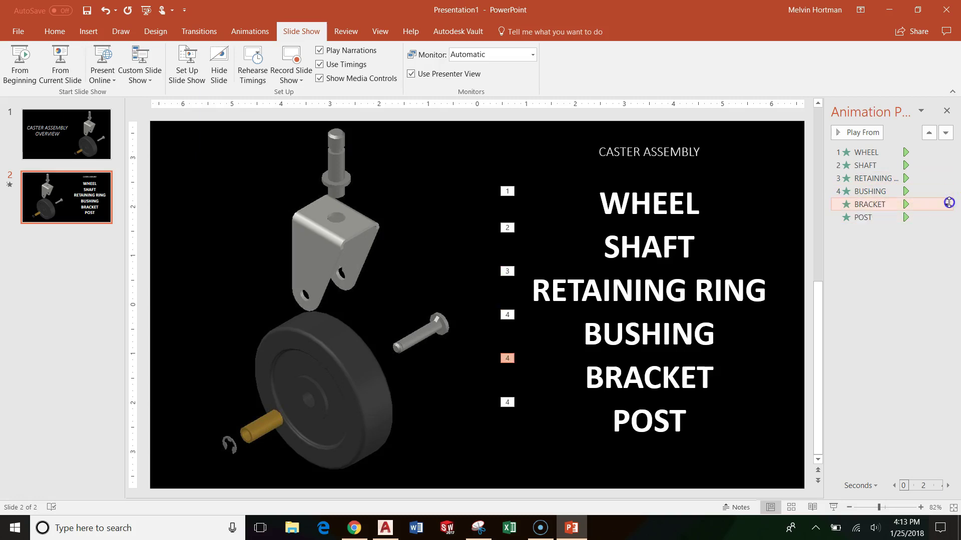
left_click(946, 205)
left_click(918, 219)
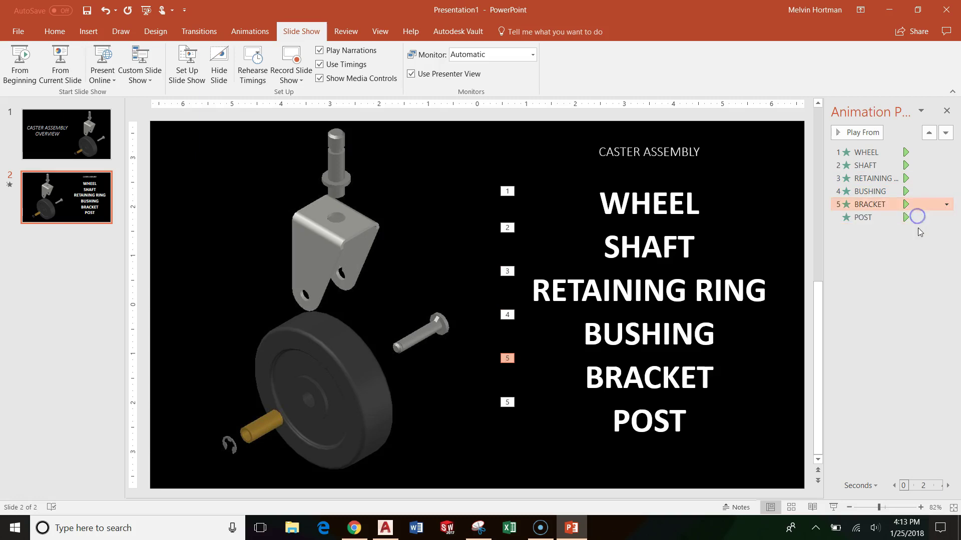
left_click(940, 217)
left_click(946, 217)
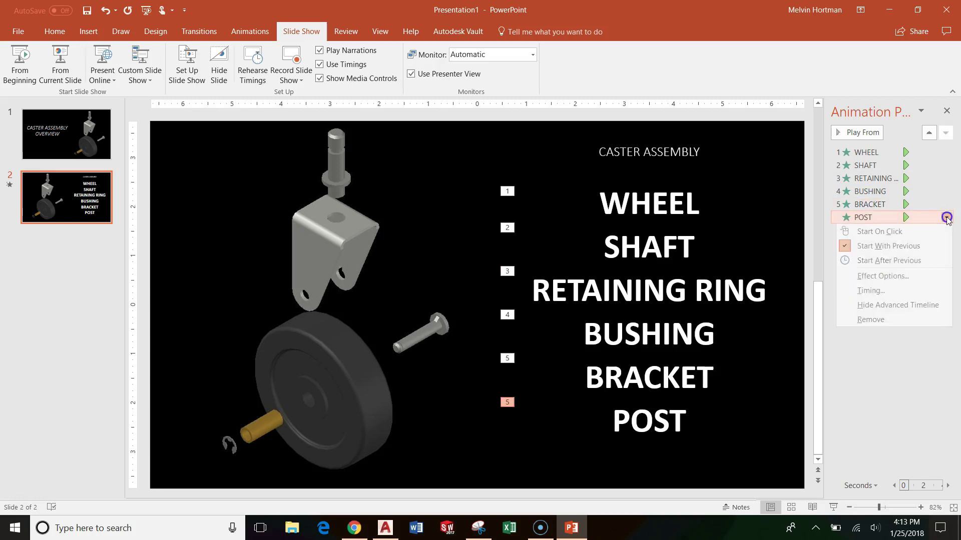
left_click(911, 231)
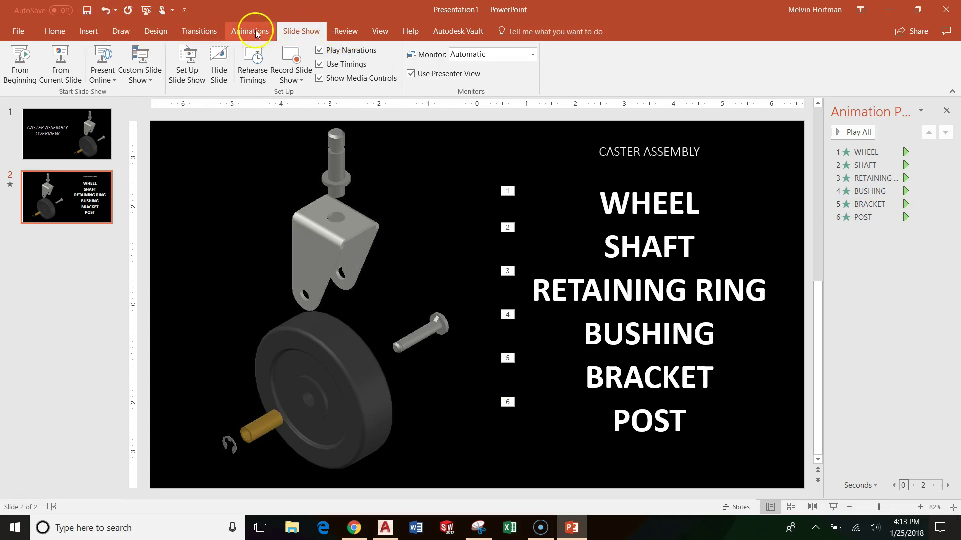
left_click(305, 37)
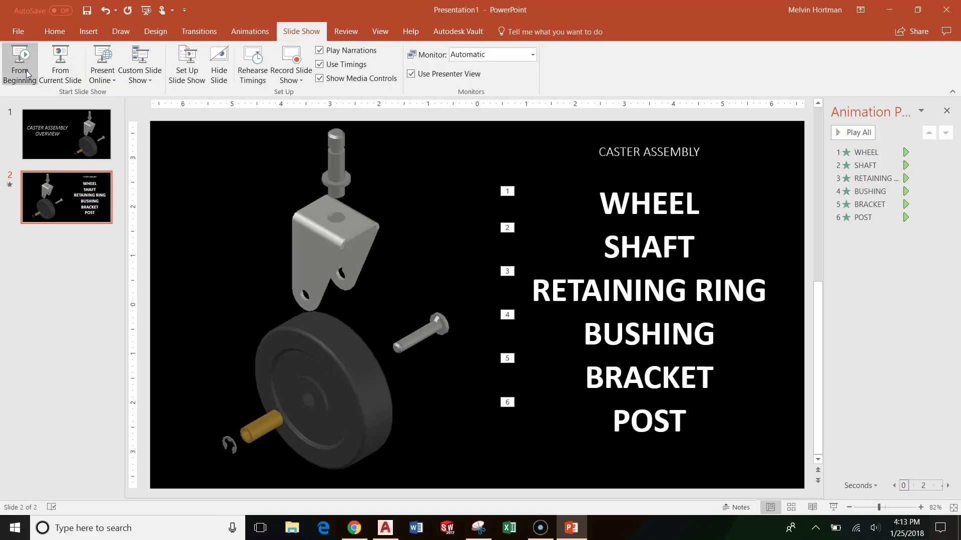
left_click(62, 74)
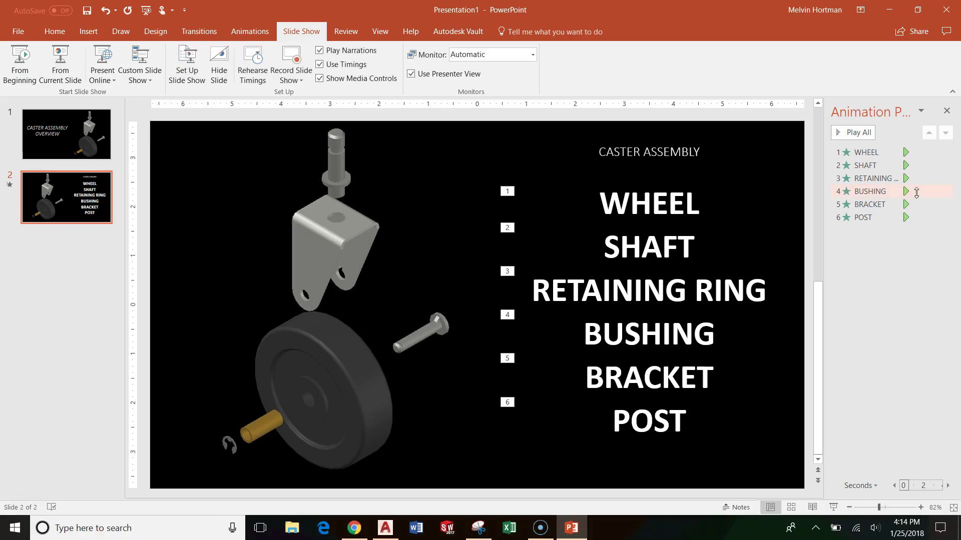
Set WHEEL's After animation to a custom dark gray dim color and preview from this slide
right_click(874, 150)
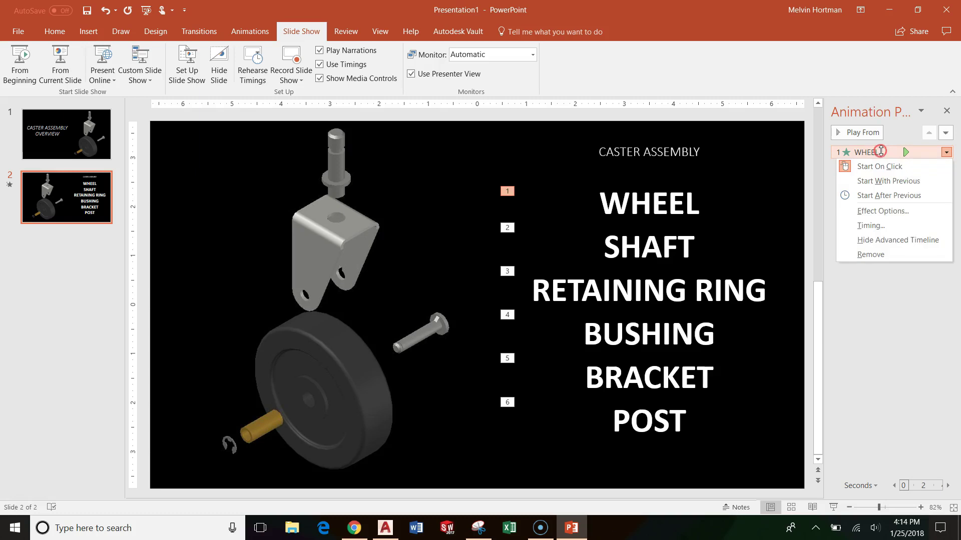
left_click(882, 211)
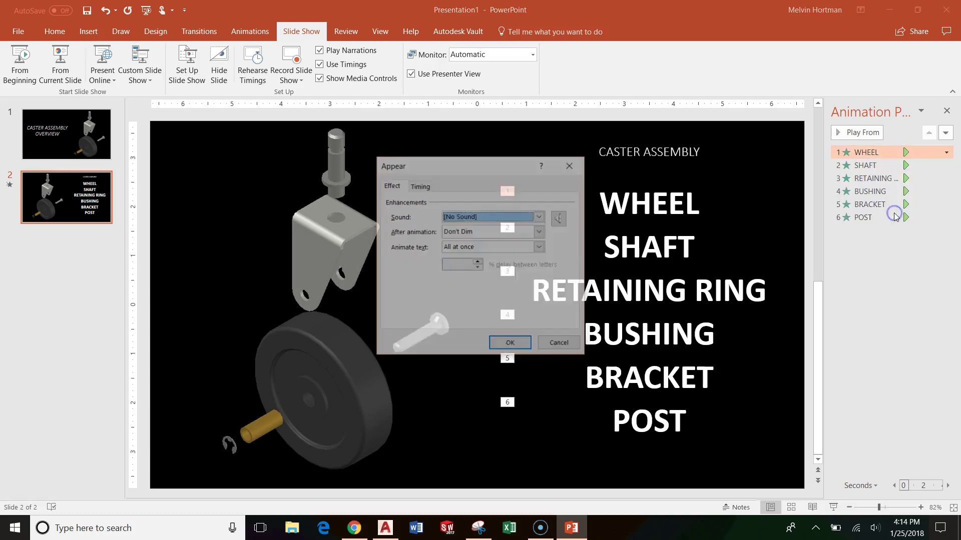
left_click(433, 236)
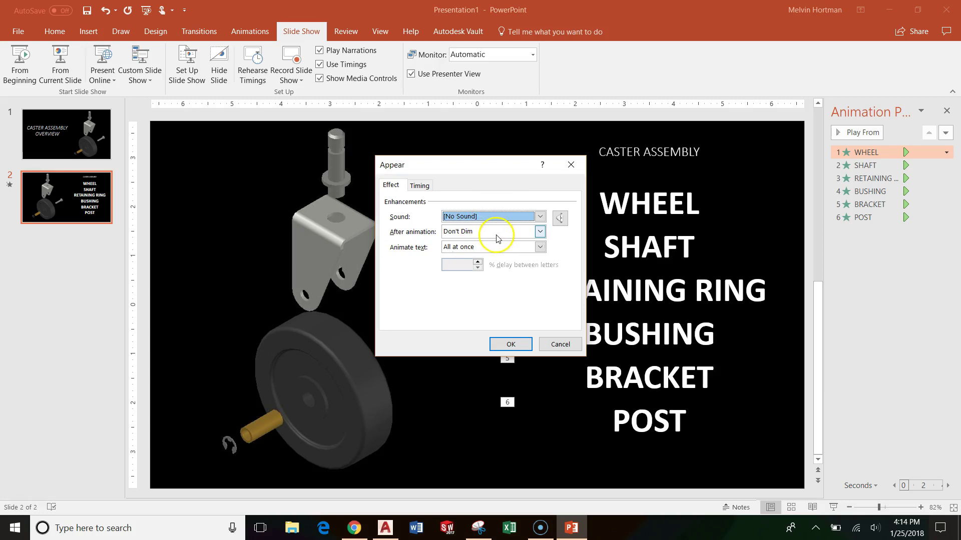
left_click(540, 232)
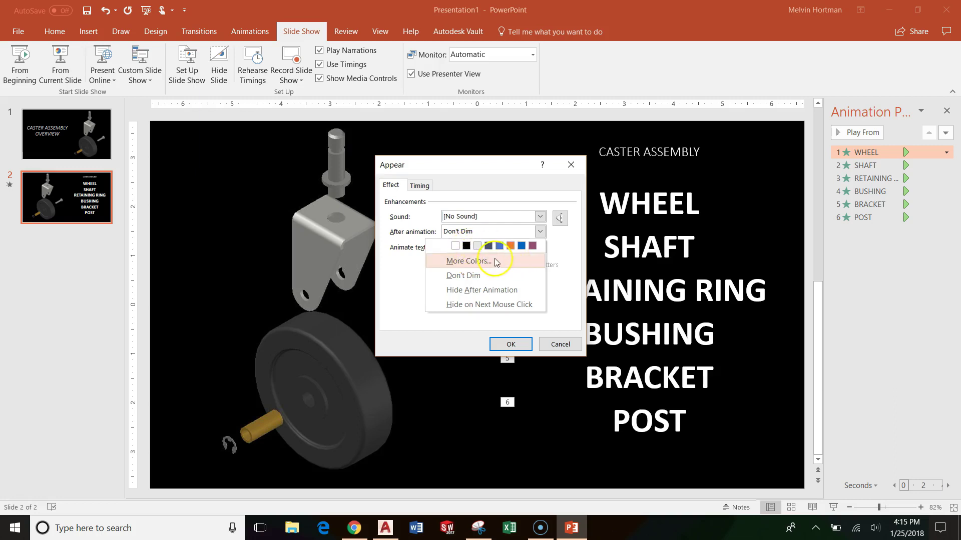
left_click(473, 261)
left_click(449, 288)
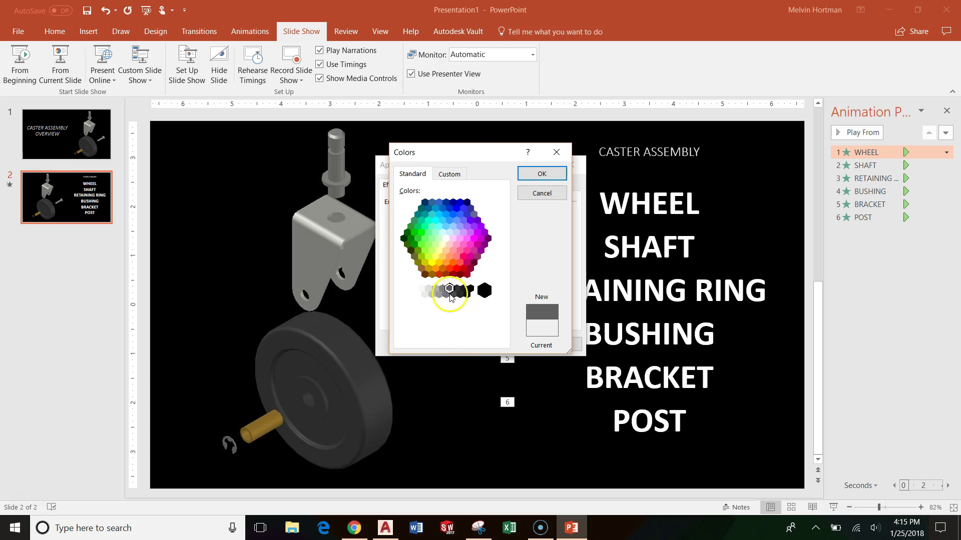
left_click(453, 295)
left_click(445, 294)
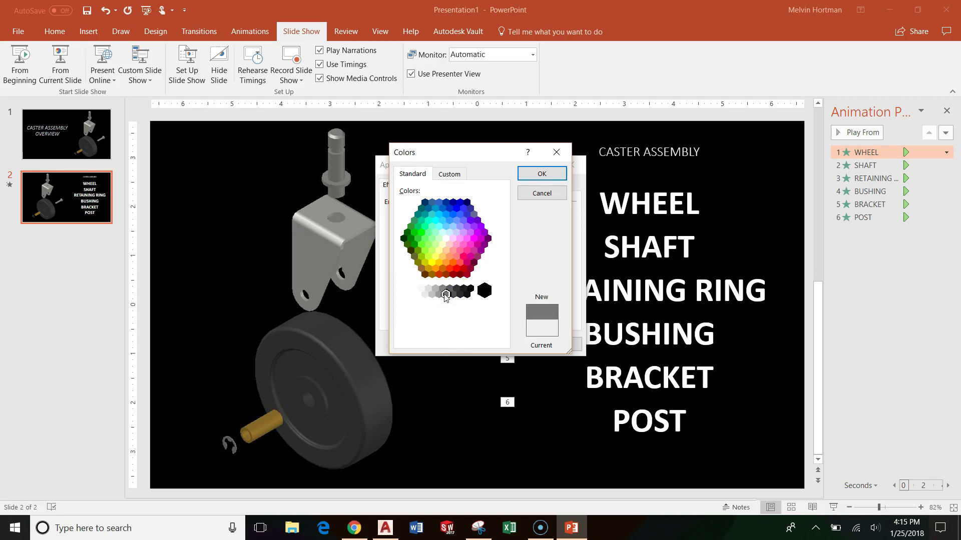
left_click(541, 174)
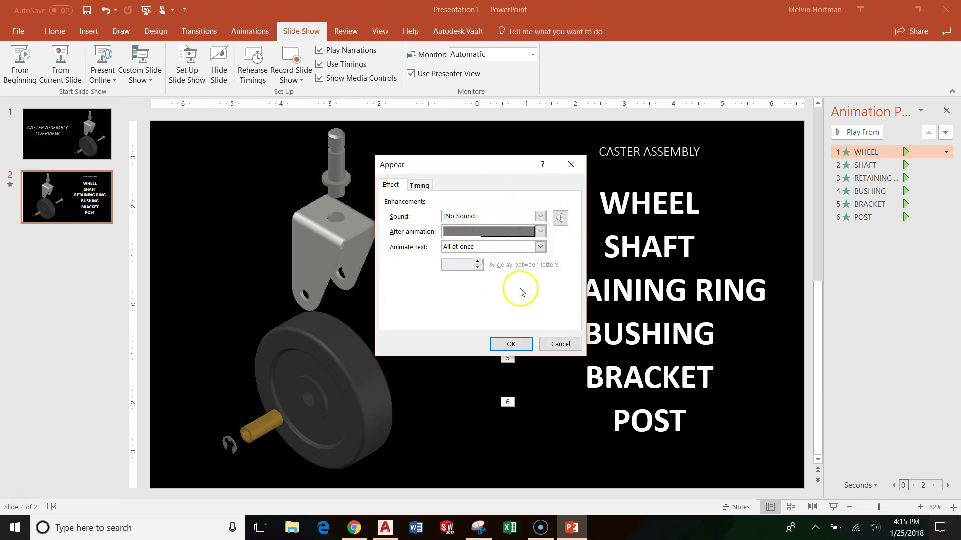
left_click(508, 348)
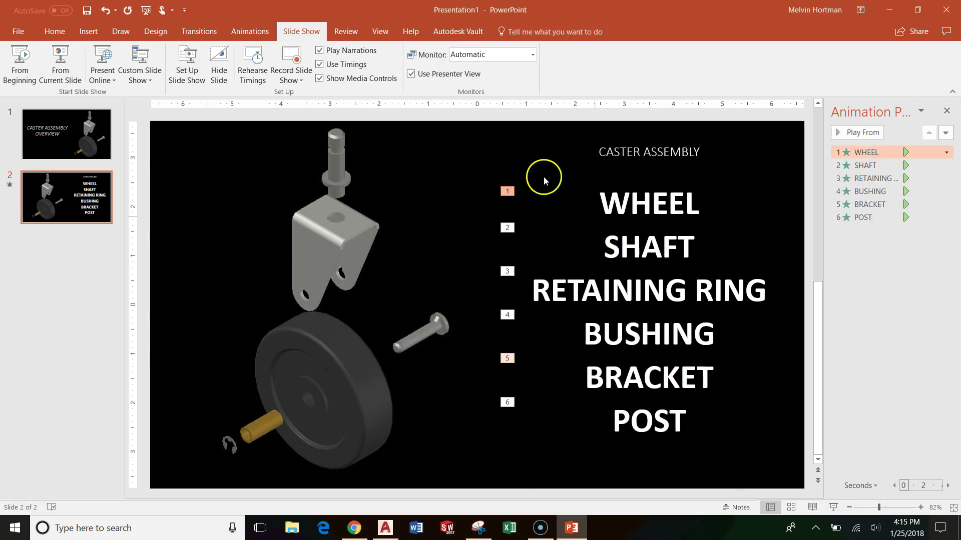
left_click(61, 64)
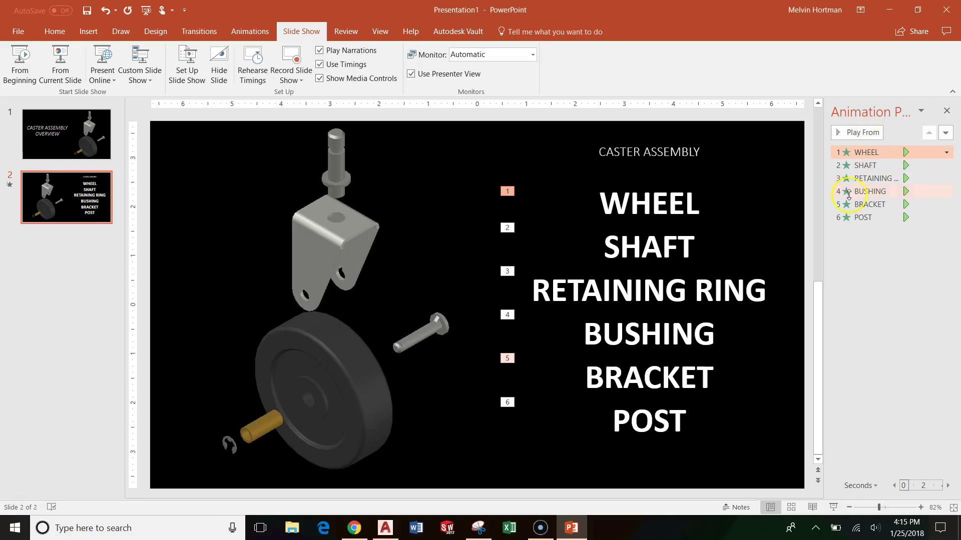
Make the SHAFT and RETAINING RING animations dim to gray after animating
left_click(946, 165)
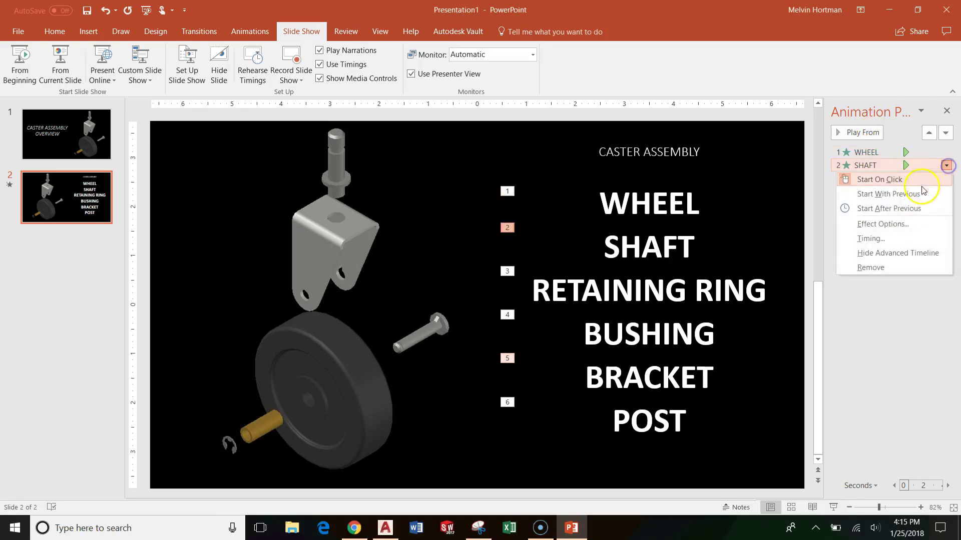
left_click(873, 221)
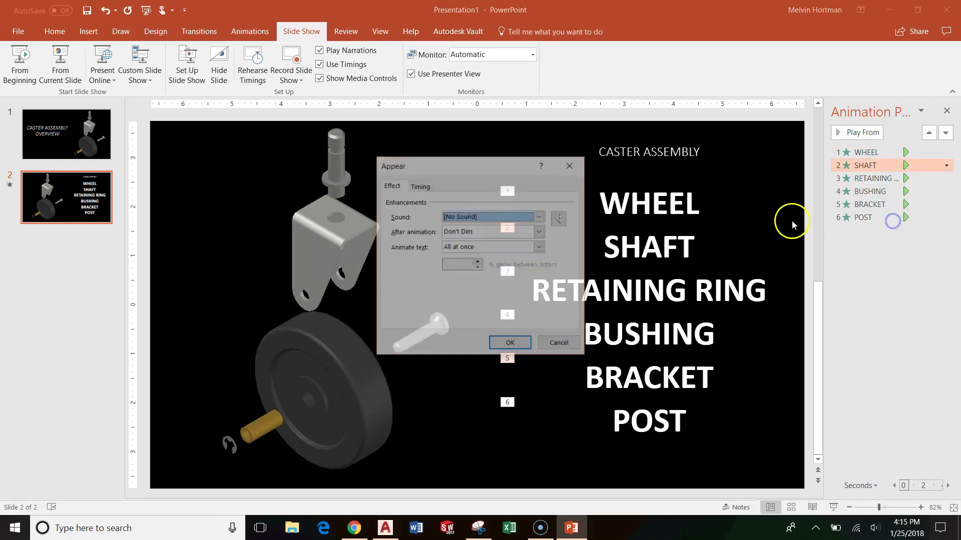
left_click(539, 231)
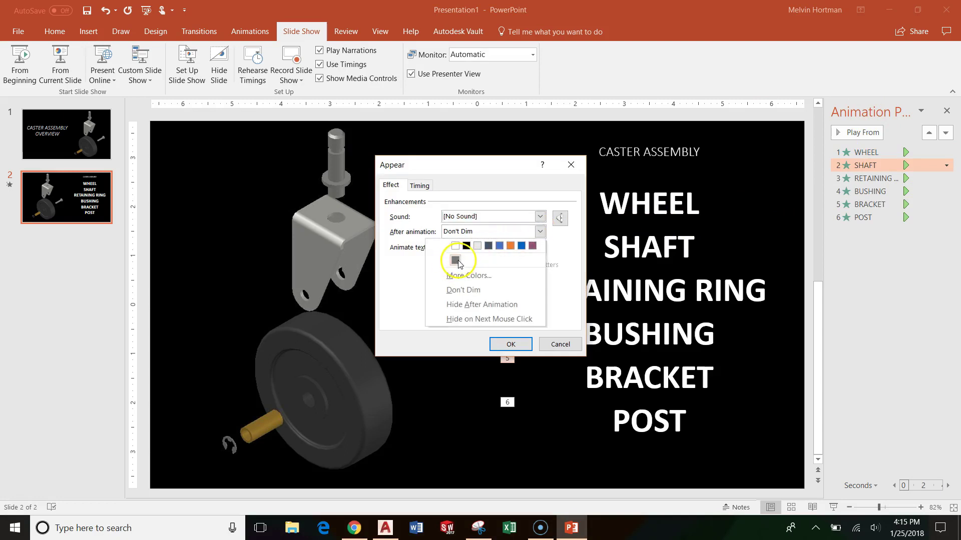
left_click(455, 260)
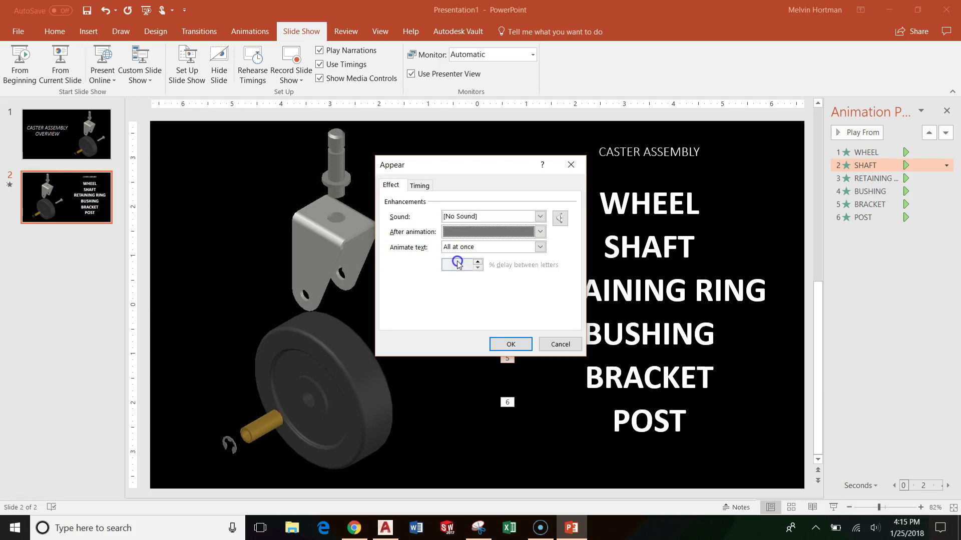
left_click(510, 344)
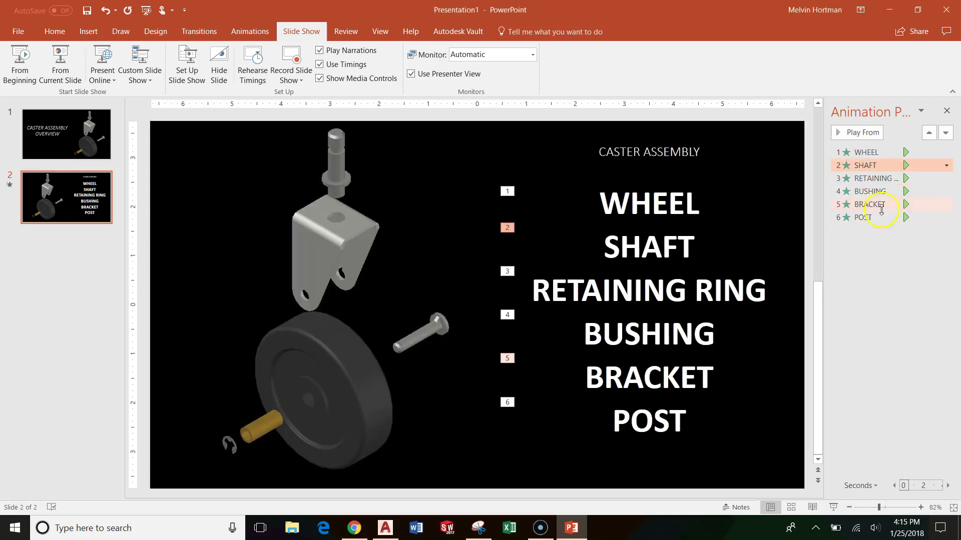
left_click(946, 179)
left_click(886, 238)
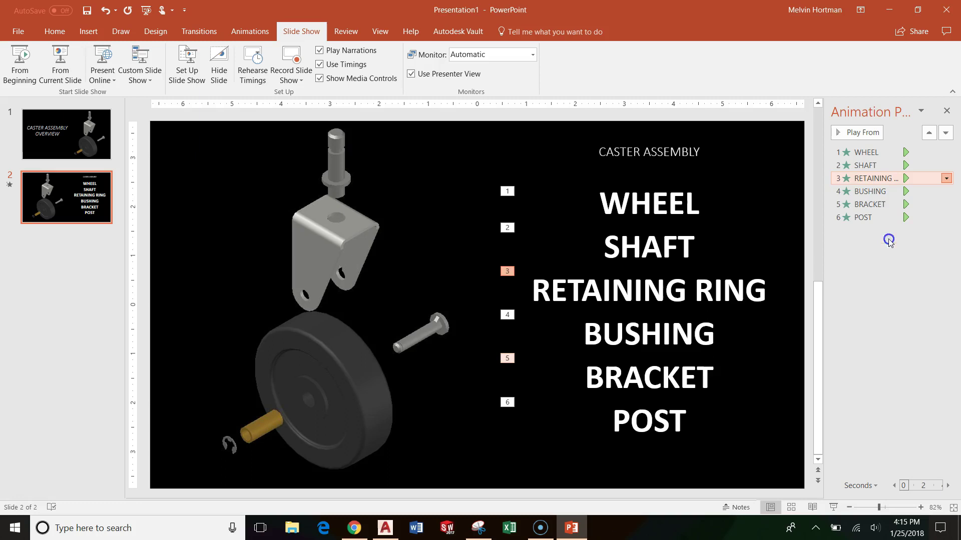
left_click(538, 232)
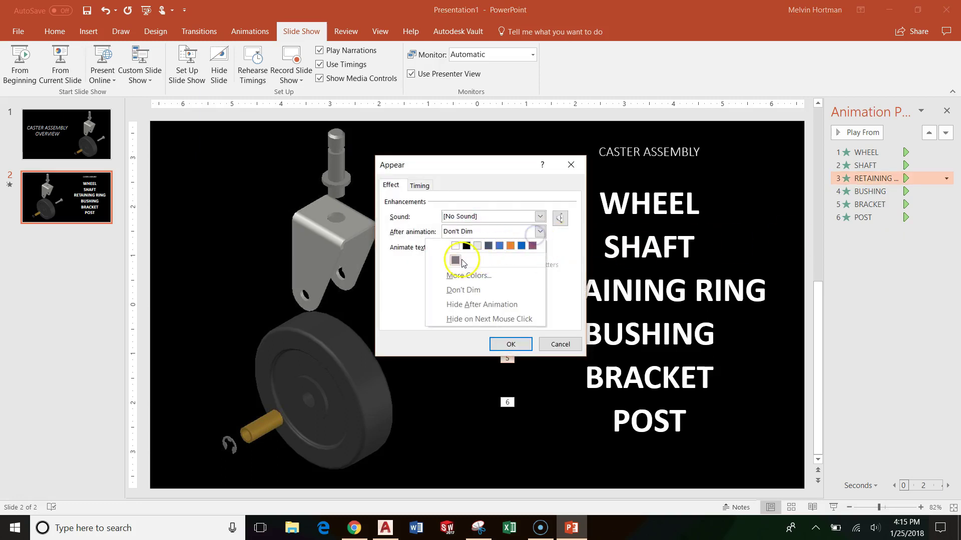
left_click(455, 261)
left_click(510, 344)
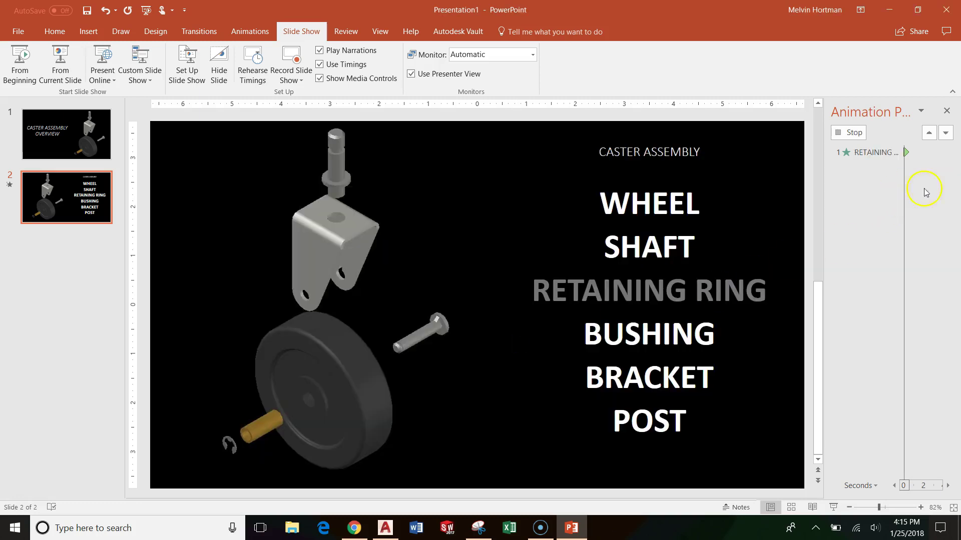
Make the BUSHING and BRACKET animations dim to gray after animating
left_click(946, 193)
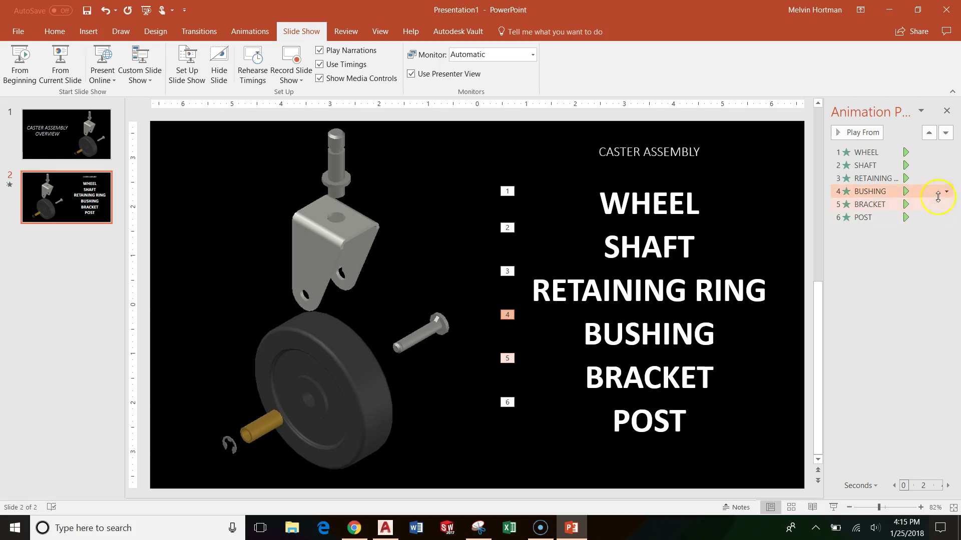
left_click(947, 192)
left_click(881, 250)
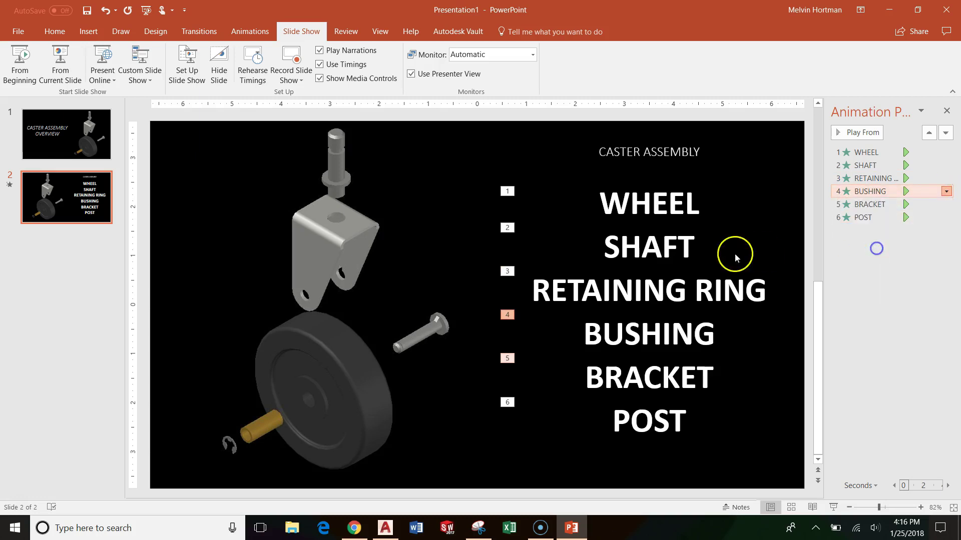
left_click(540, 233)
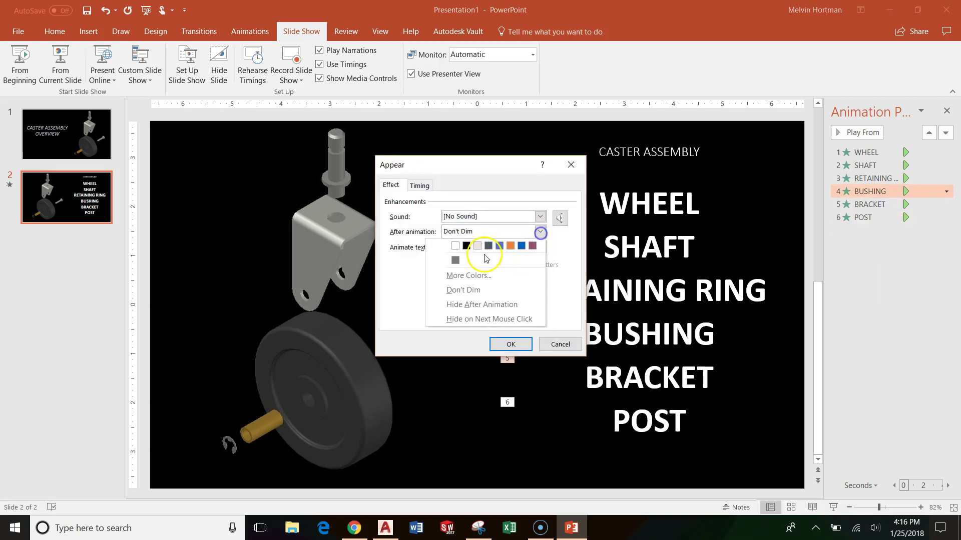
left_click(457, 259)
left_click(523, 343)
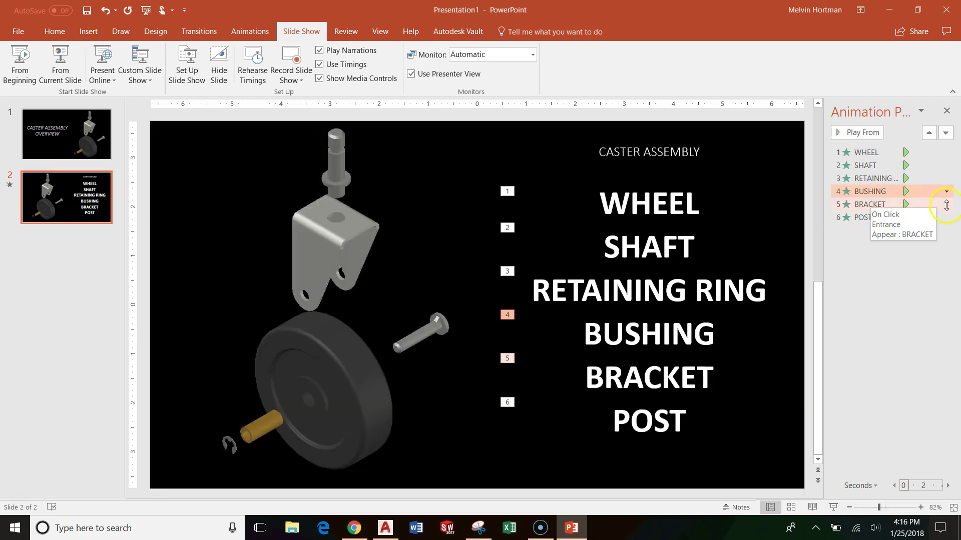
left_click(946, 205)
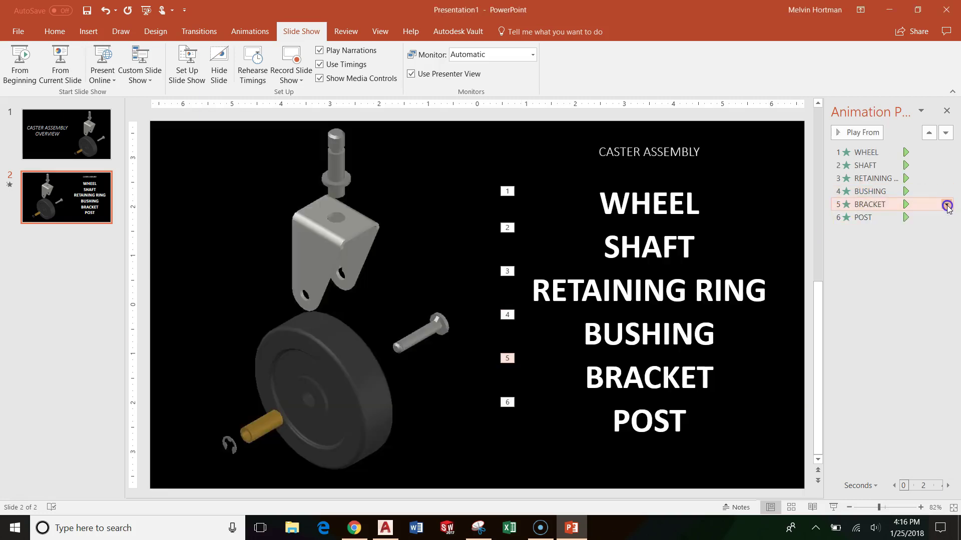
left_click(947, 204)
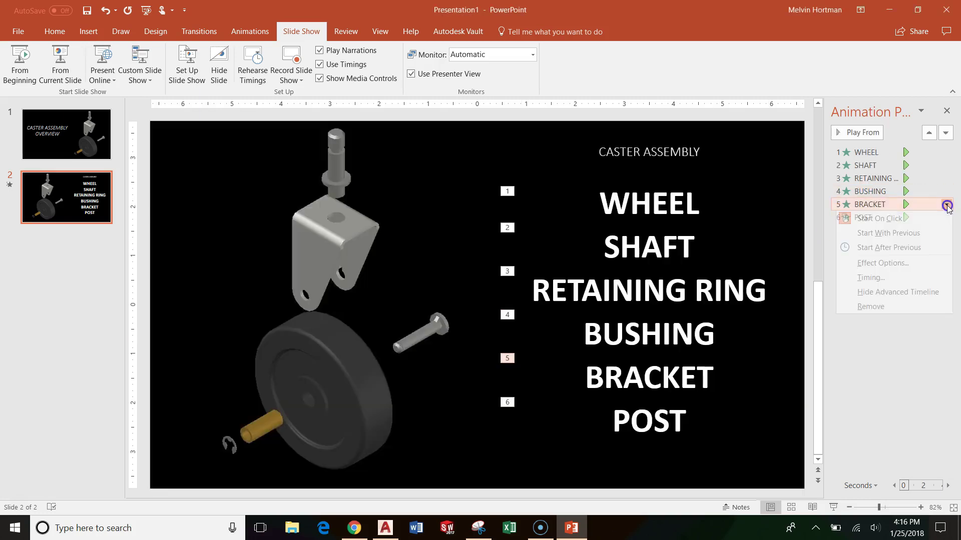
left_click(883, 263)
left_click(539, 233)
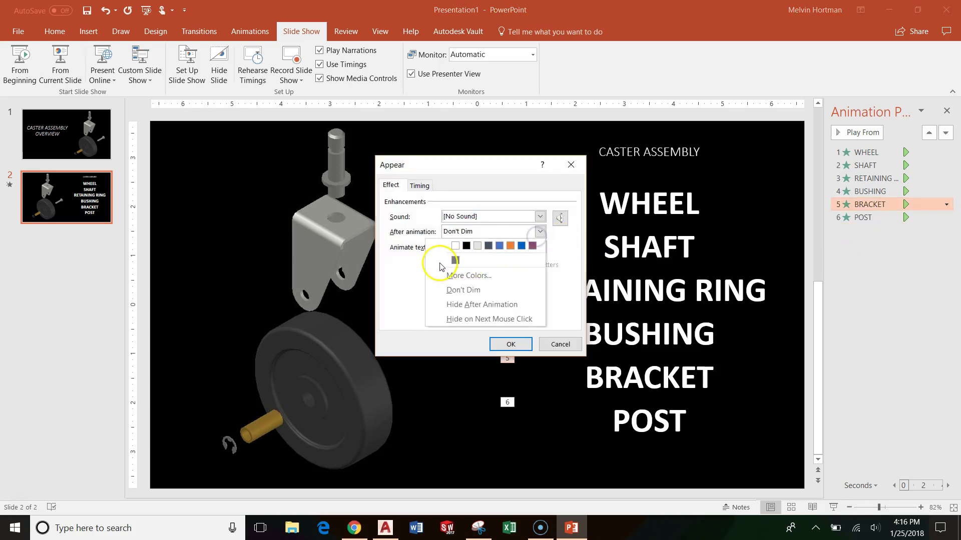
left_click(446, 244)
left_click(520, 346)
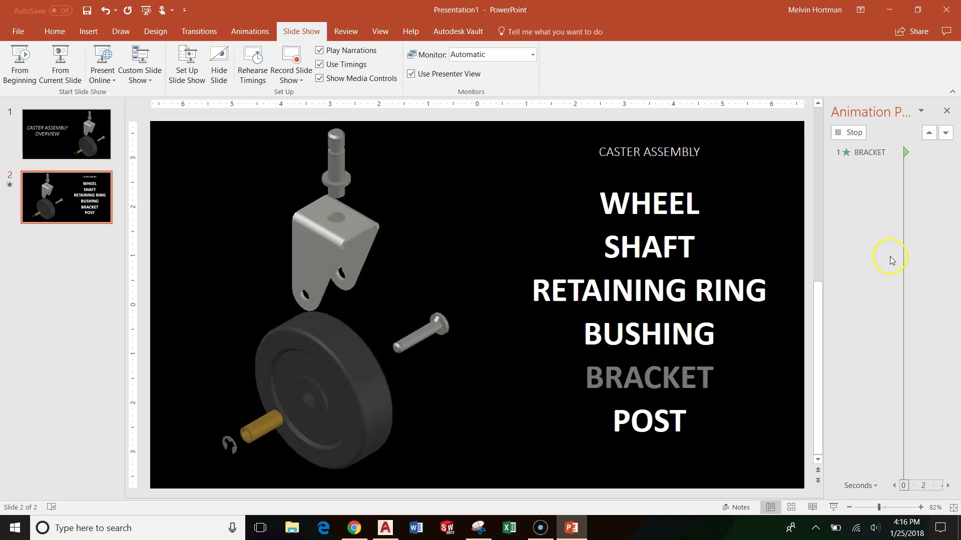
Make the POST animation dim to gray after animating
left_click(948, 222)
left_click(947, 223)
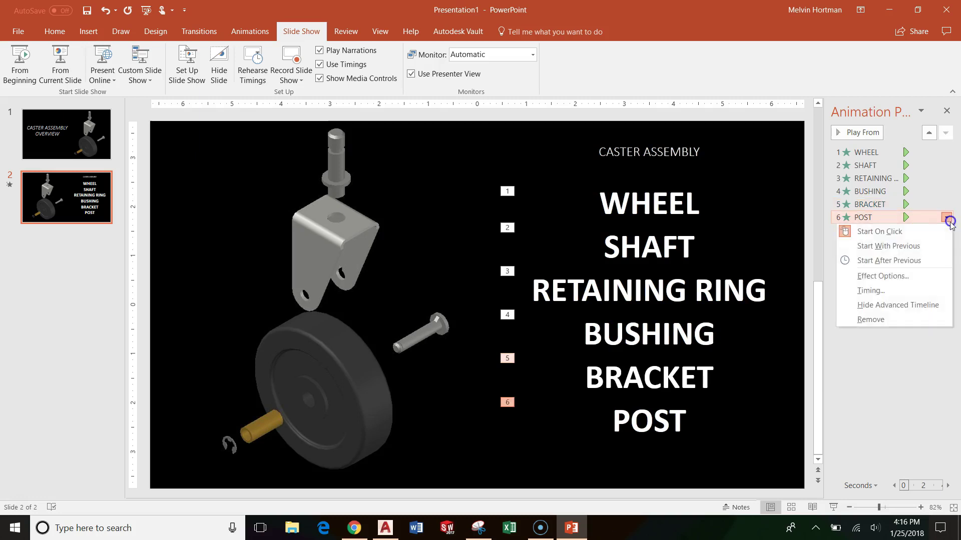
left_click(890, 272)
left_click(540, 231)
left_click(454, 260)
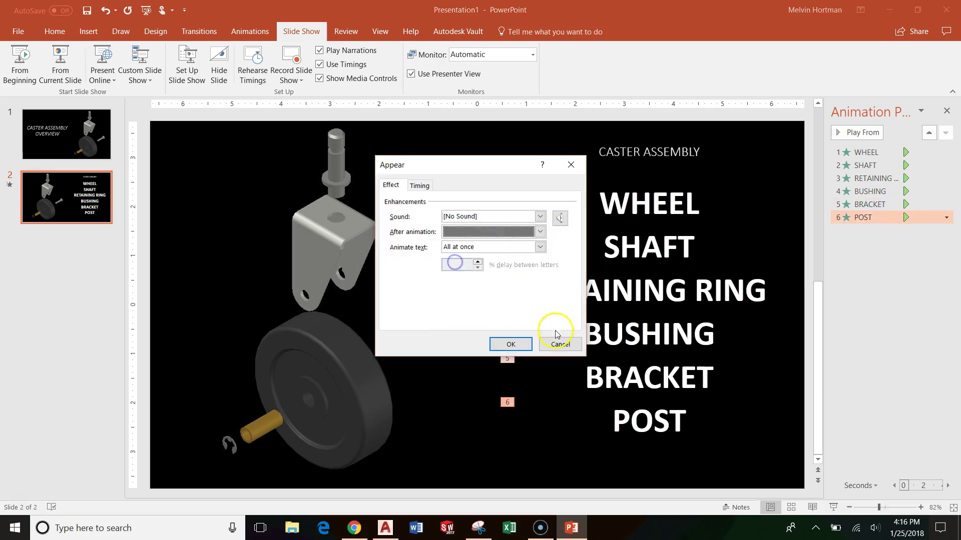
left_click(516, 344)
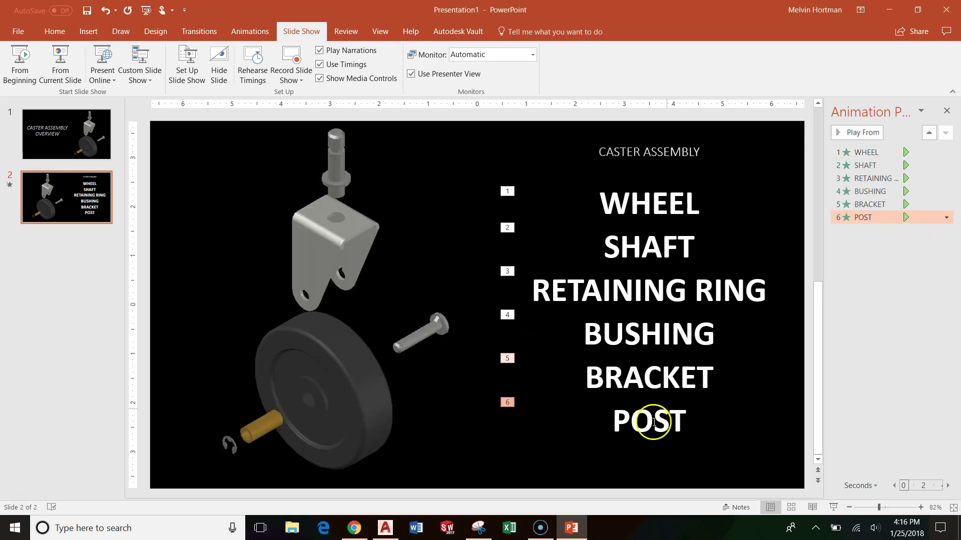
Change POST's After animation setting to Don't Dim so it stays white
left_click(946, 217)
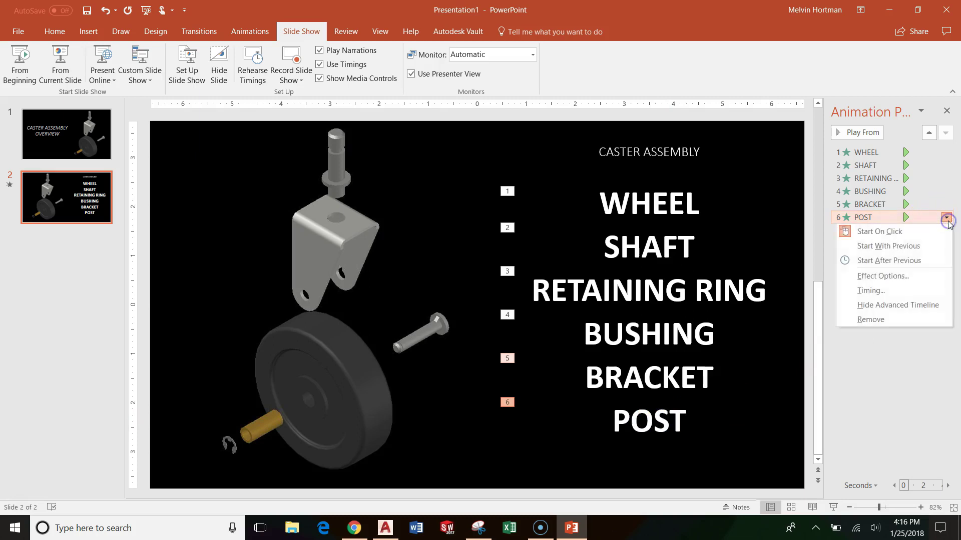
left_click(899, 279)
left_click(560, 344)
left_click(889, 261)
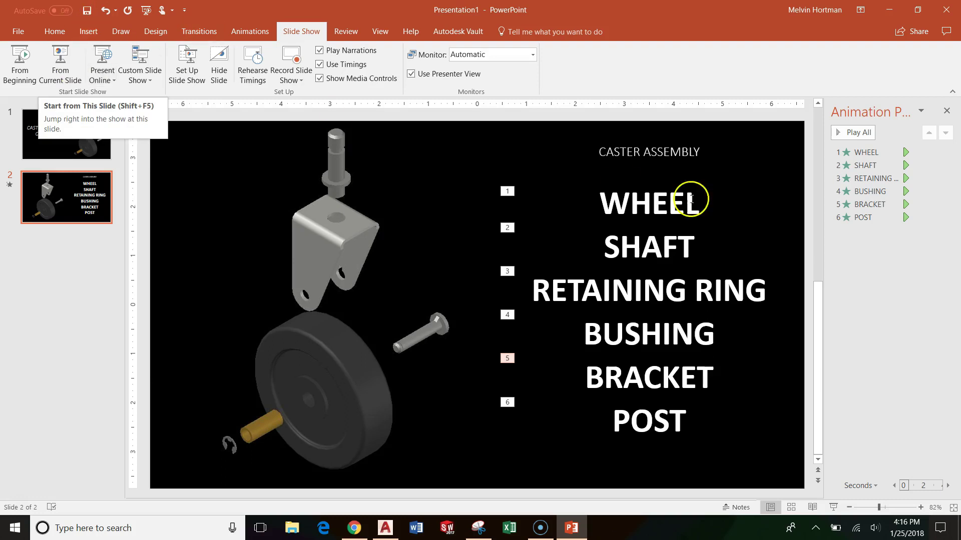
left_click(947, 219)
left_click(946, 218)
left_click(894, 275)
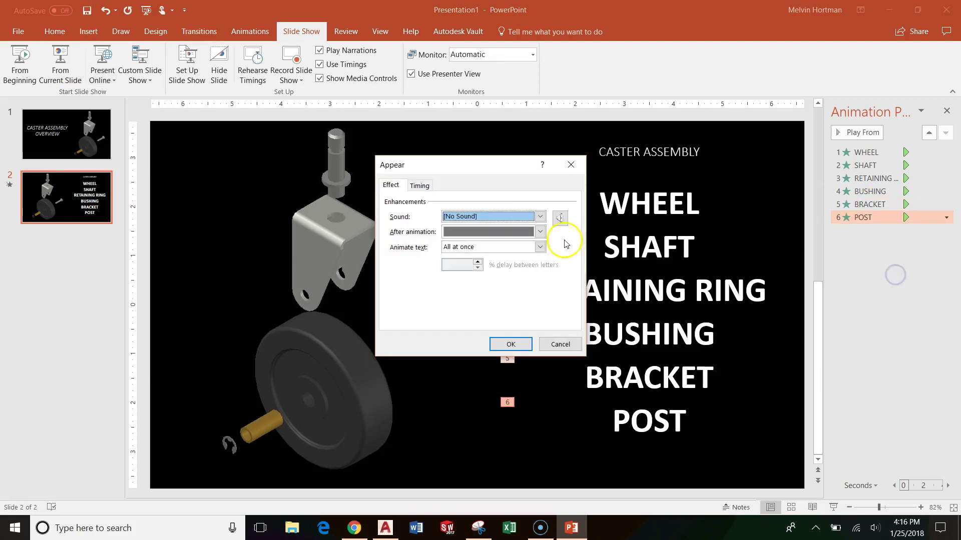
left_click(539, 231)
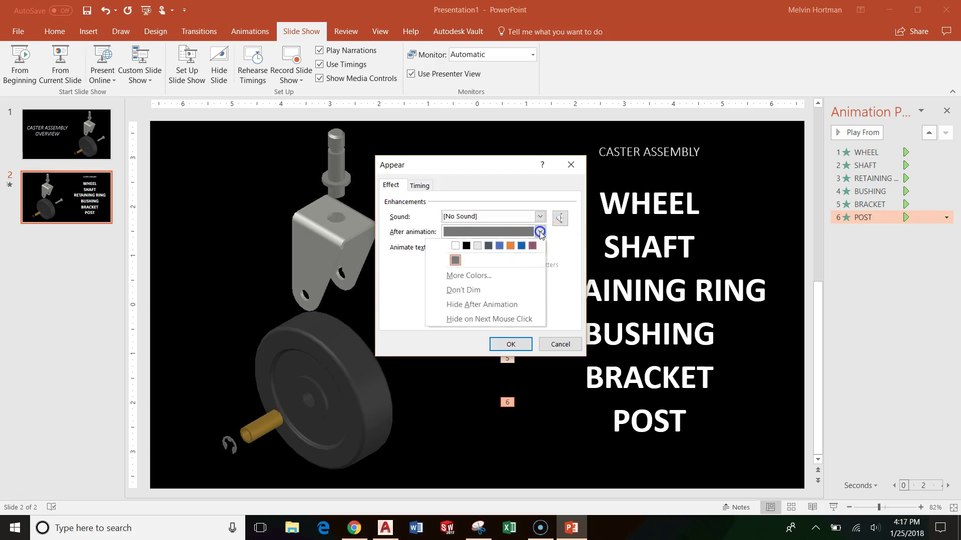
left_click(468, 291)
left_click(509, 345)
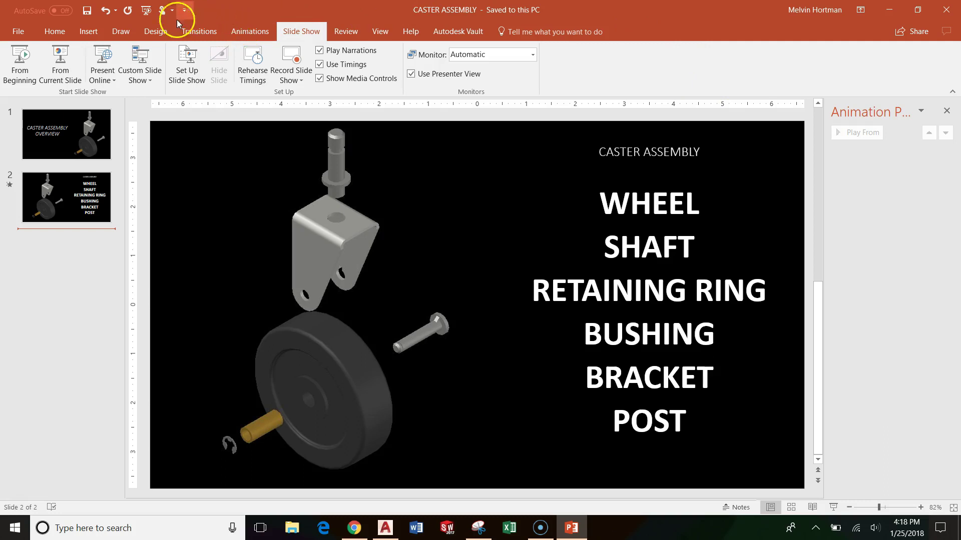
Switch to the Design tab, then back to the Home tab
left_click(154, 31)
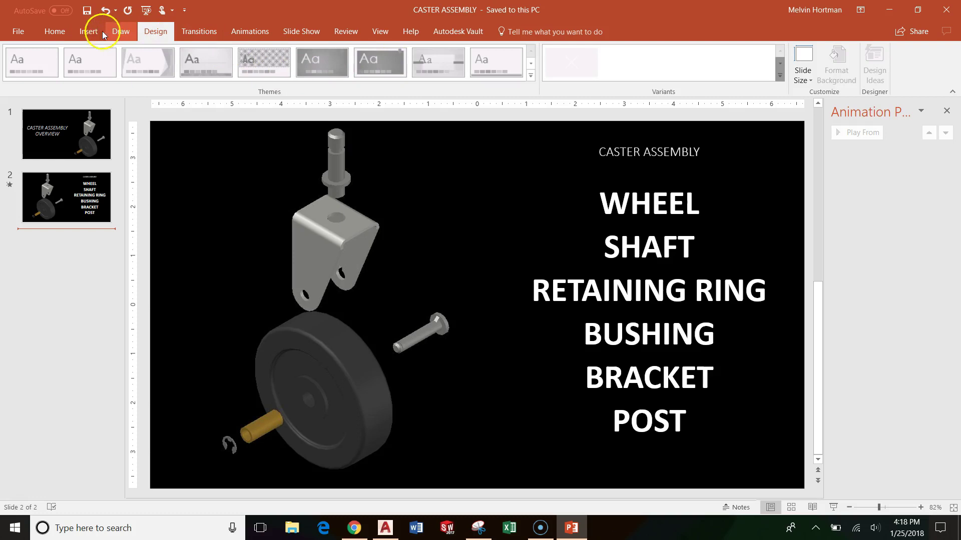
left_click(55, 31)
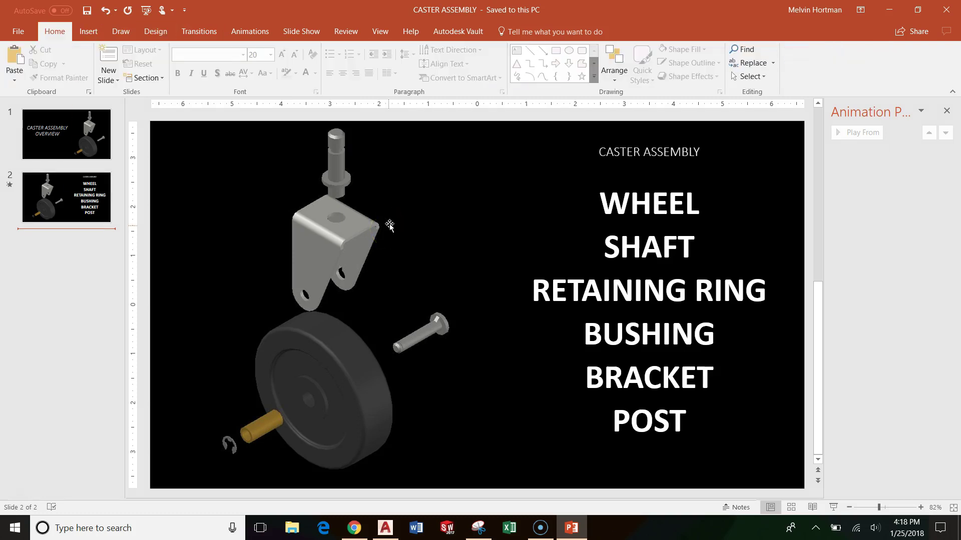